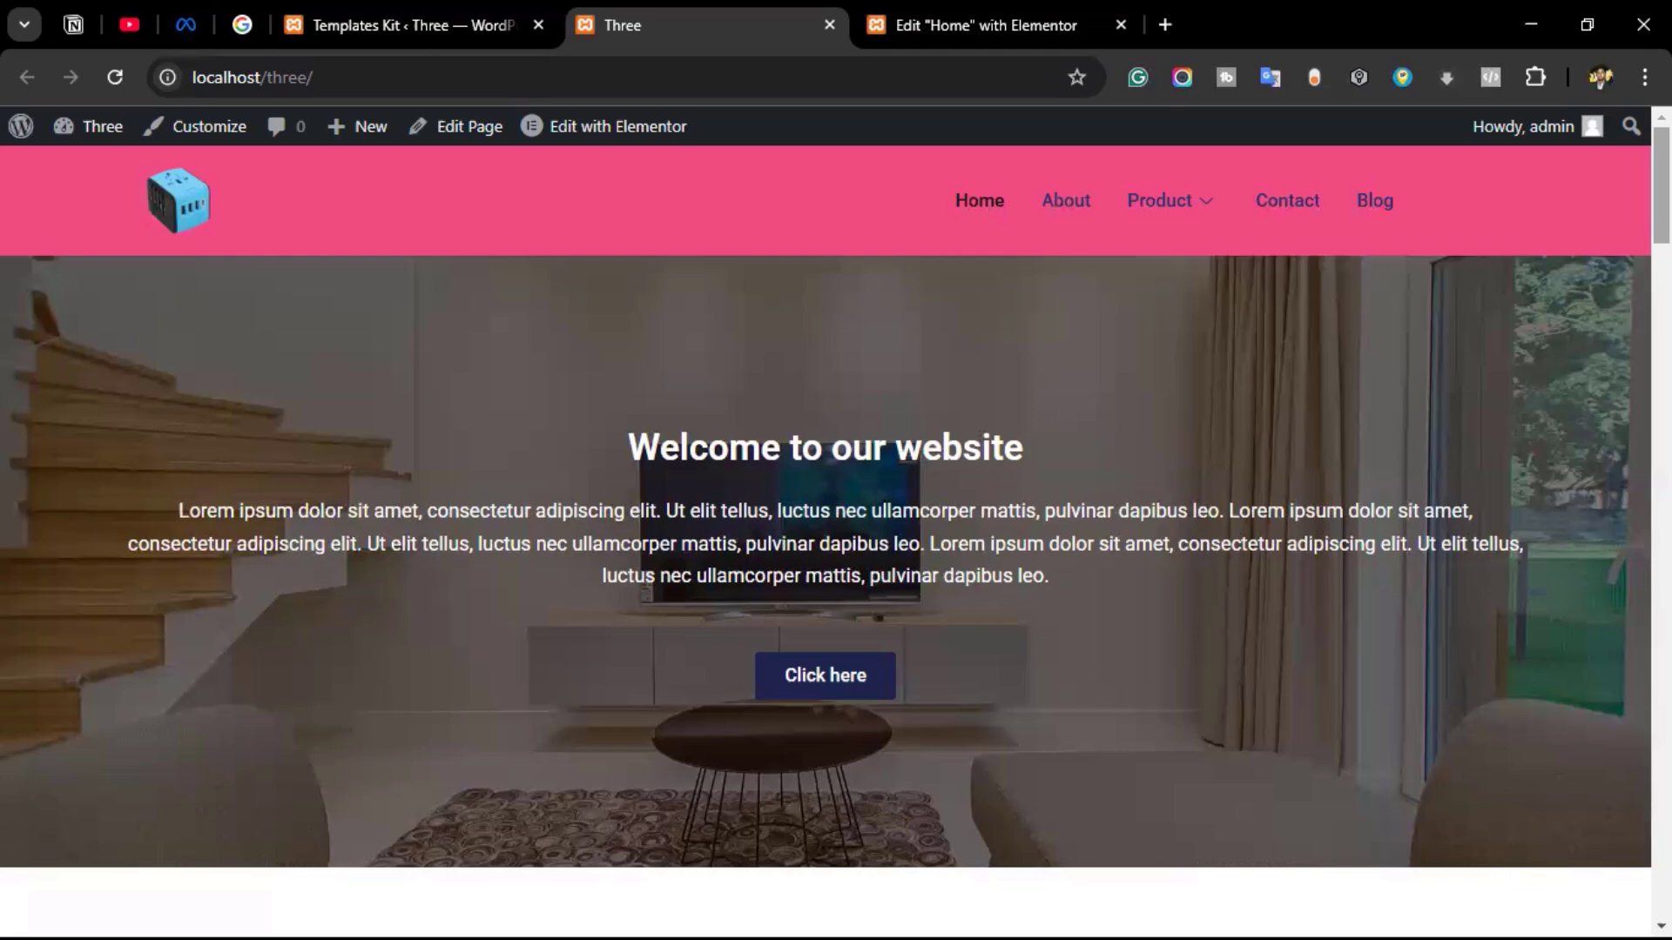
# Look through the site's home page from the hero banner down to the footer.
pyautogui.scroll(-20, 826, 522)
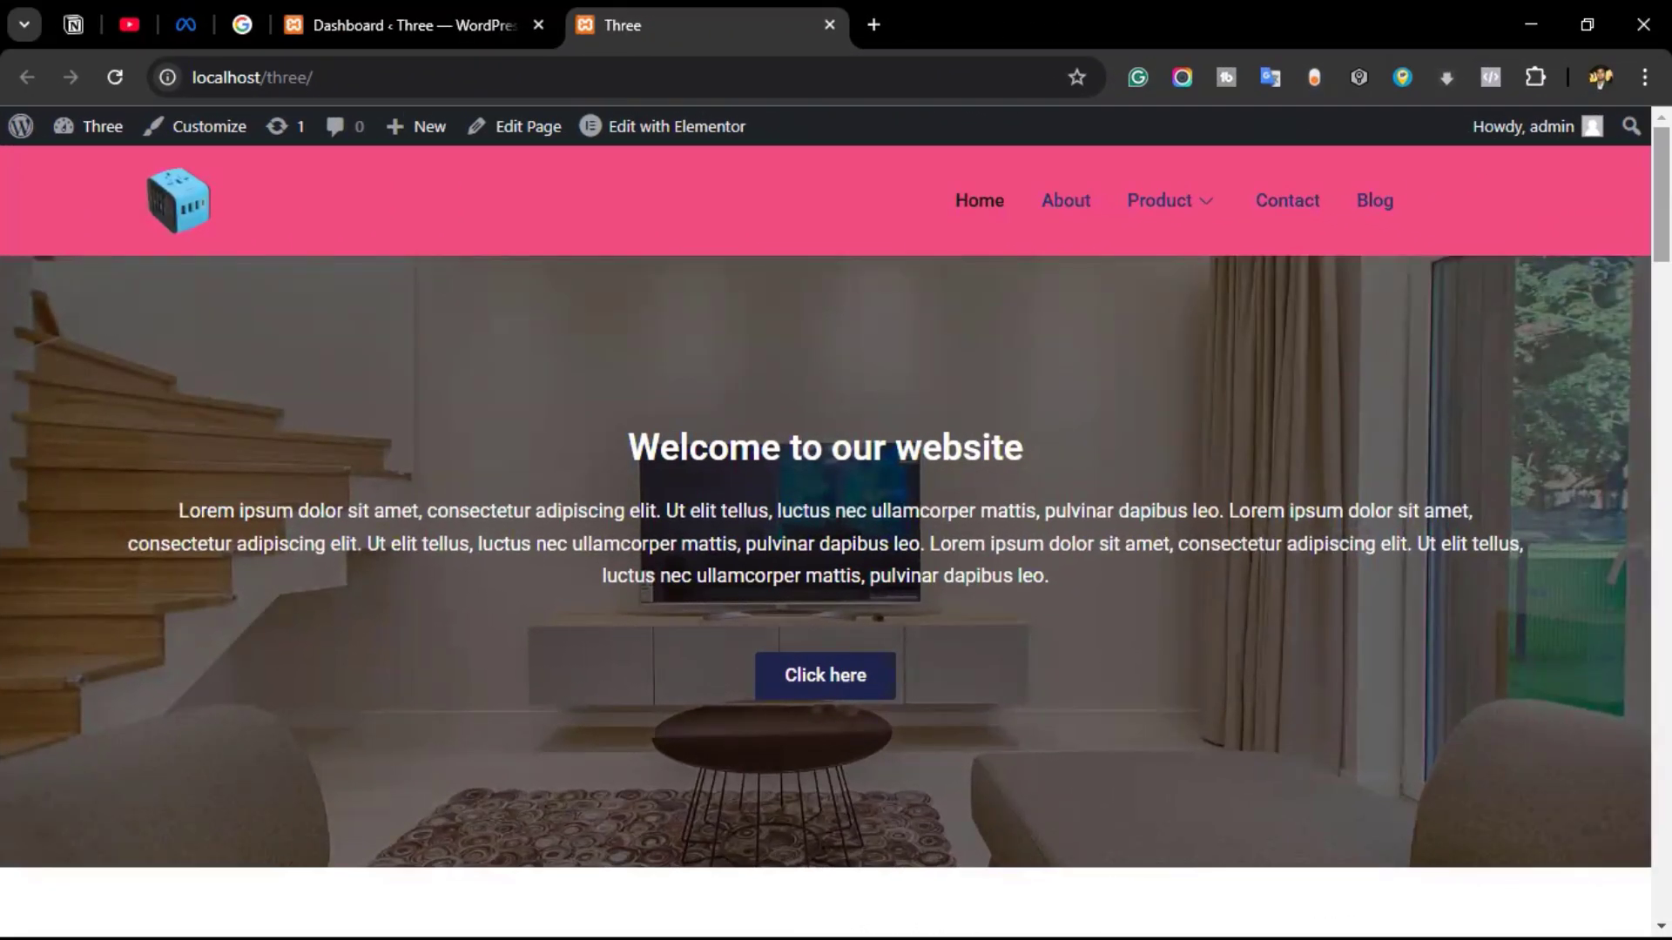
pyautogui.scroll(-20, 825, 540)
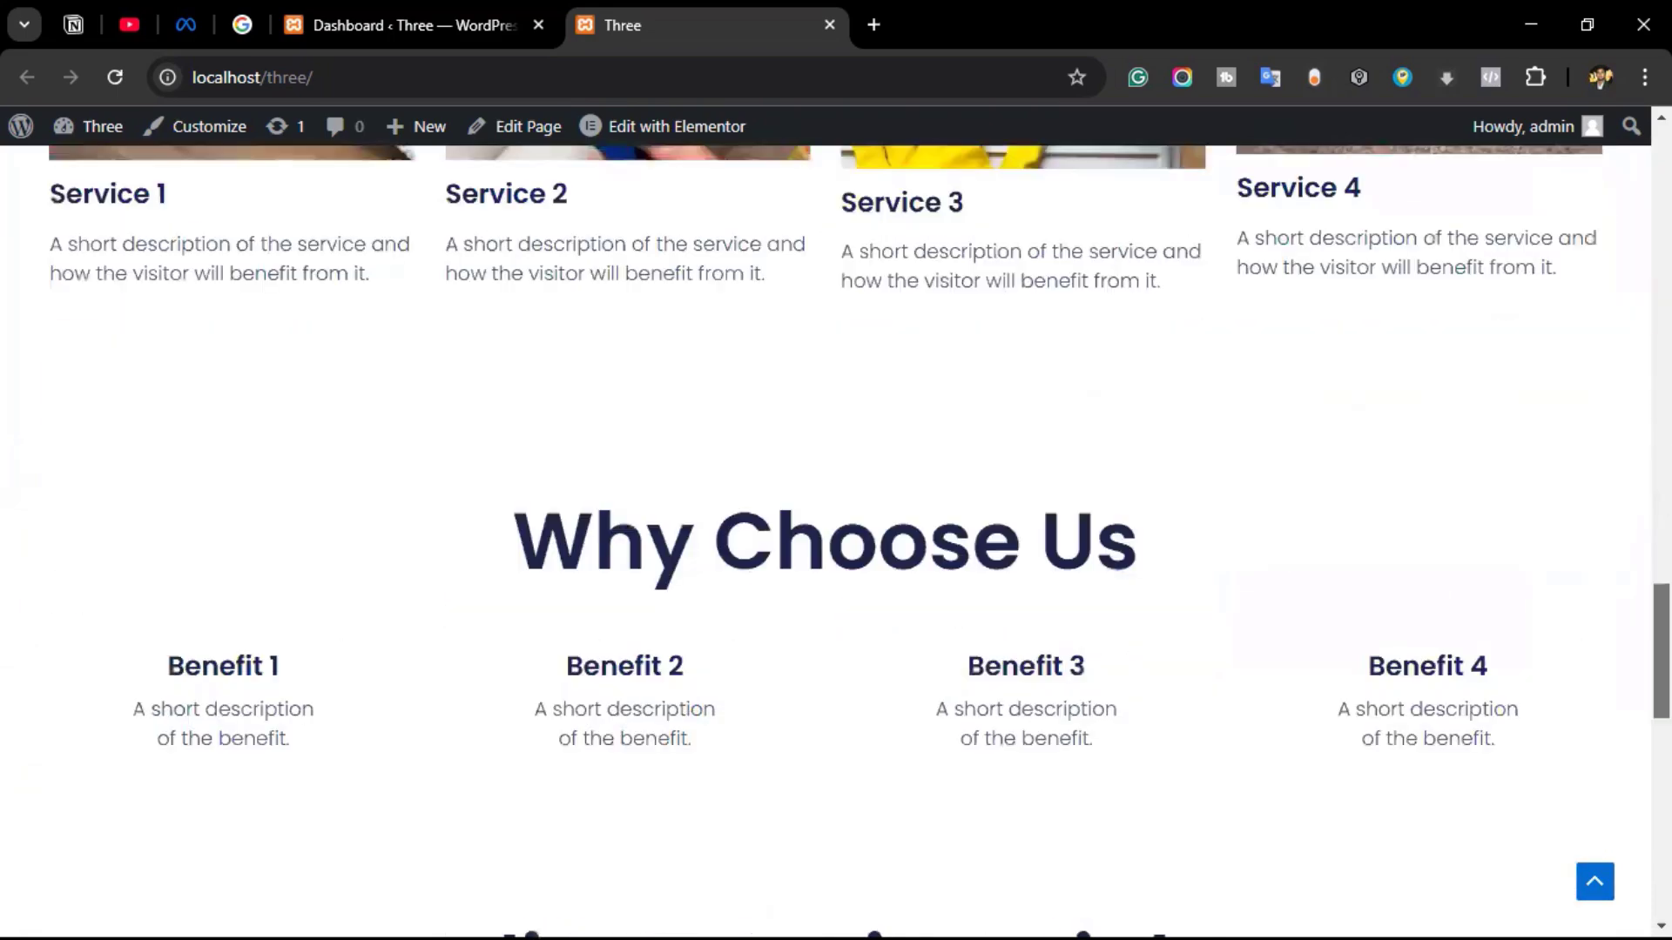
pyautogui.scroll(-12, 825, 540)
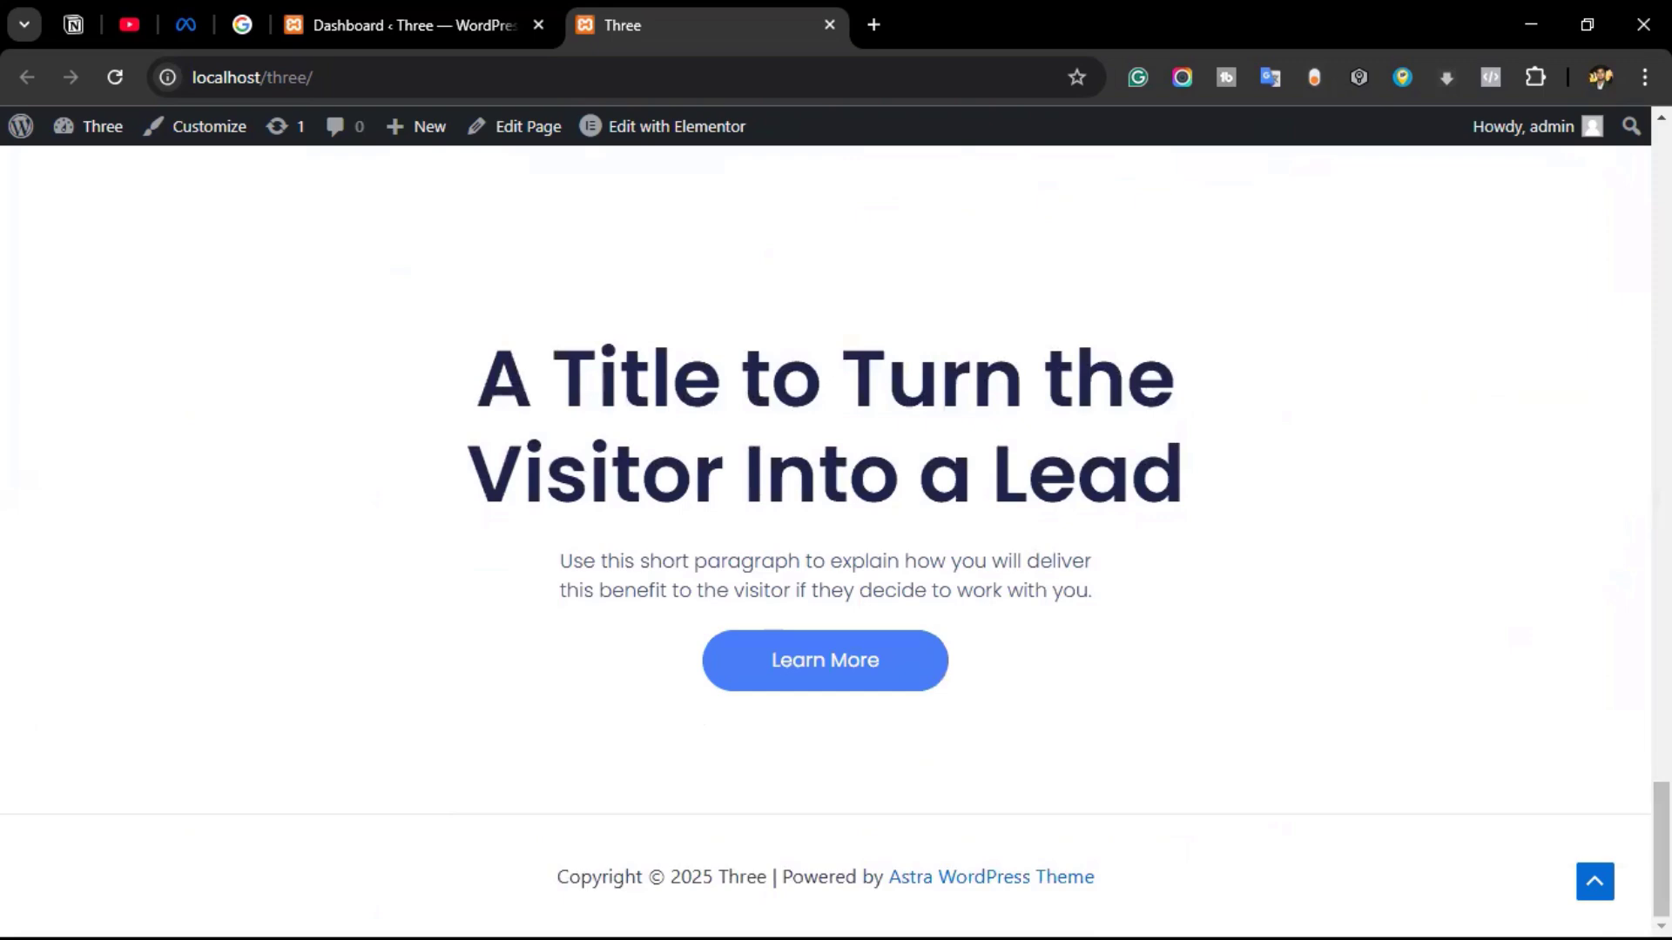
pyautogui.scroll(14, 1507, 656)
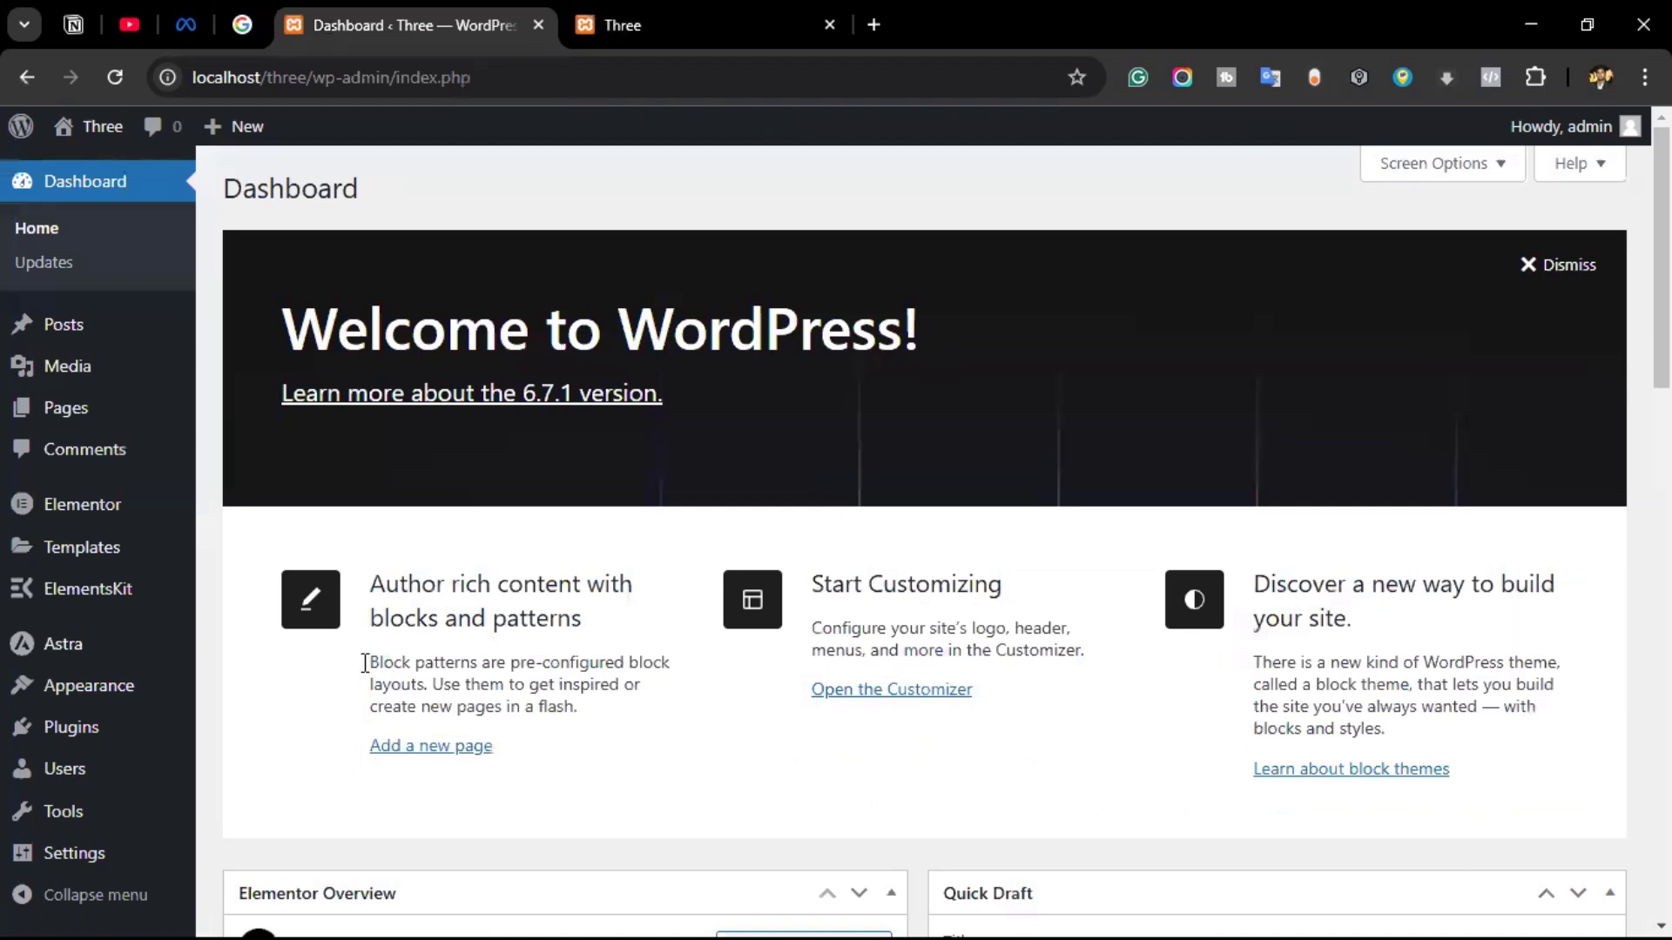
# Go to adding a new plugin in the site's WordPress admin and search for "royal elementor addons".
pyautogui.moveTo(101, 726)
pyautogui.click(284, 775)
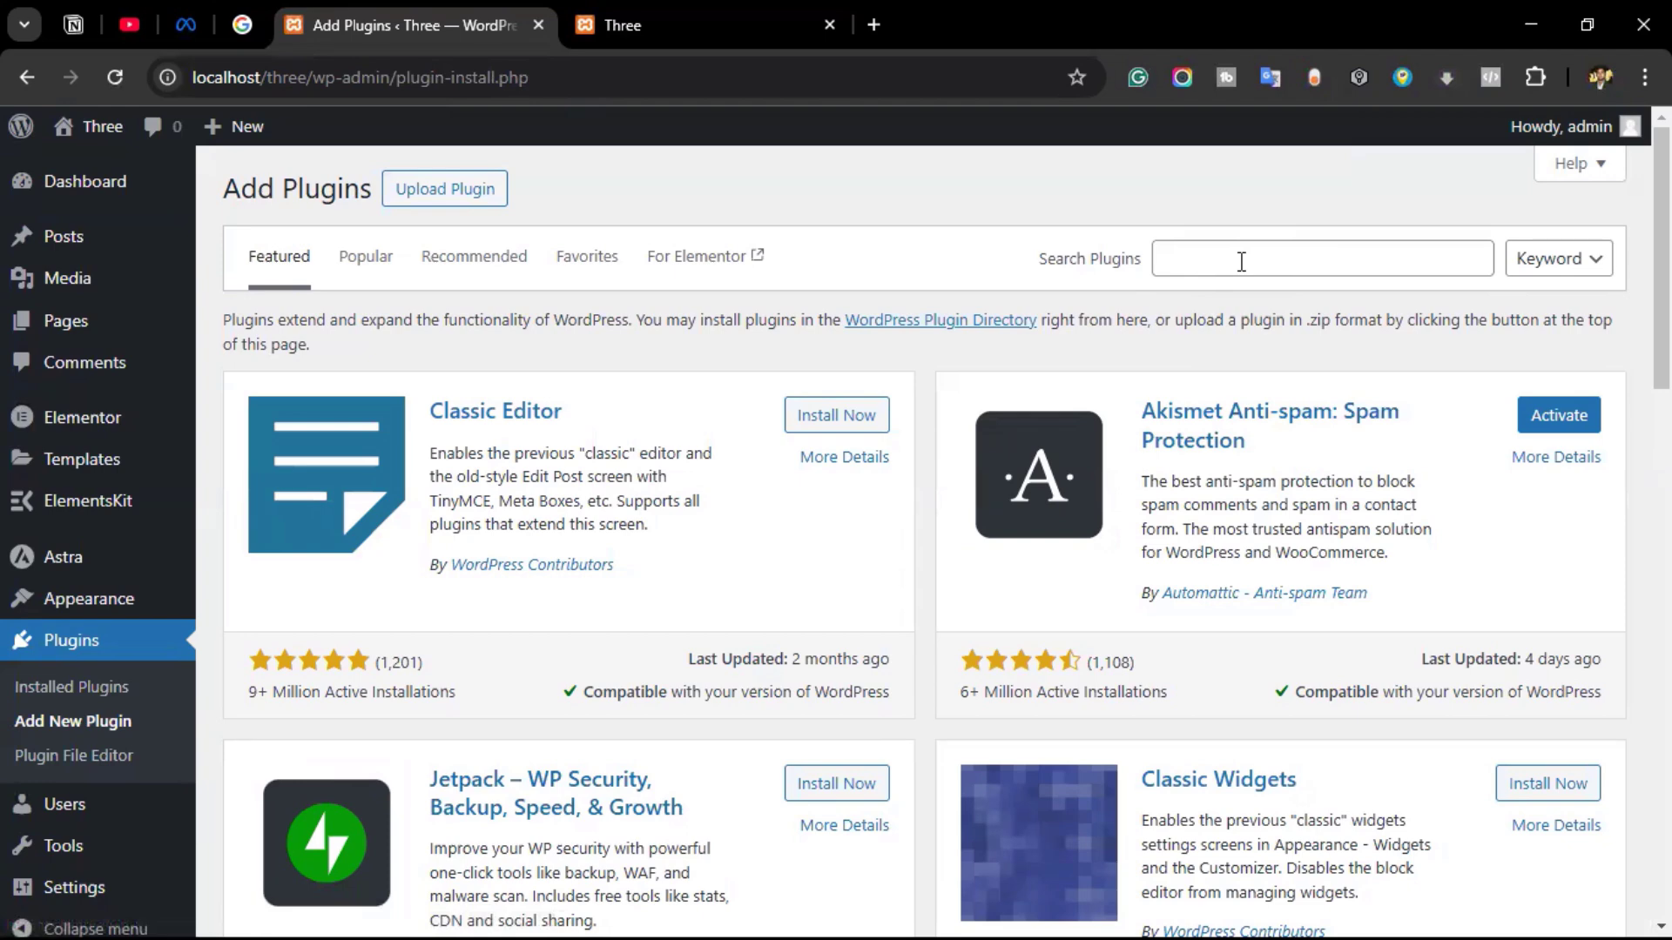
pyautogui.click(1240, 261)
pyautogui.write('royal e')
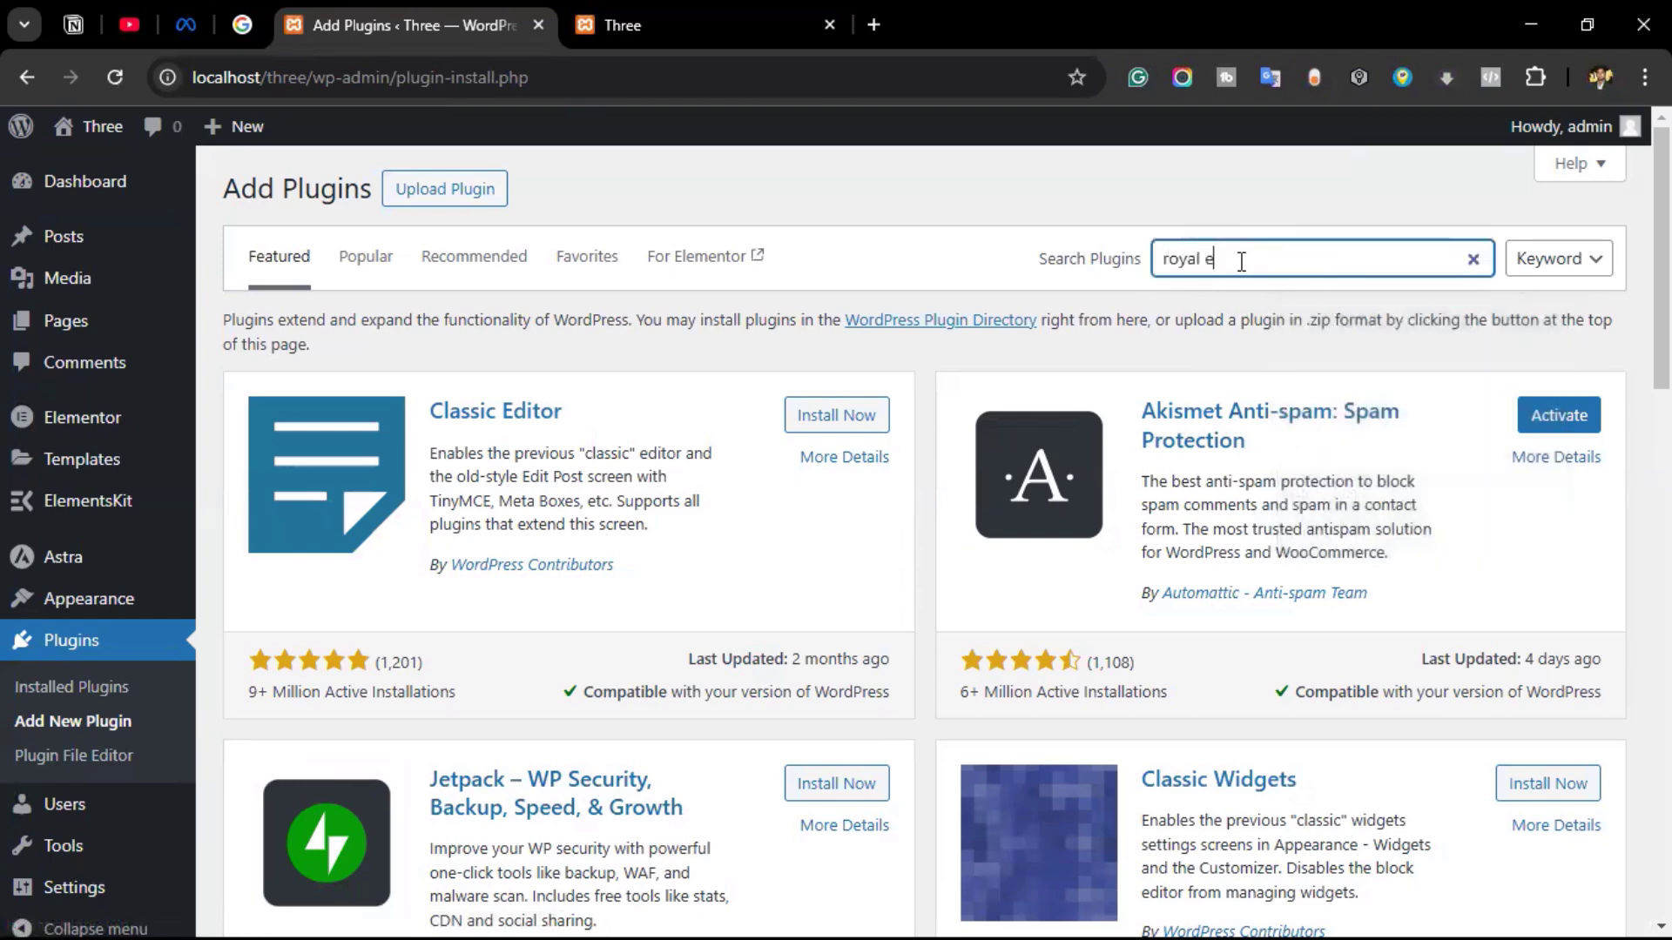
pyautogui.write('lementor addons')
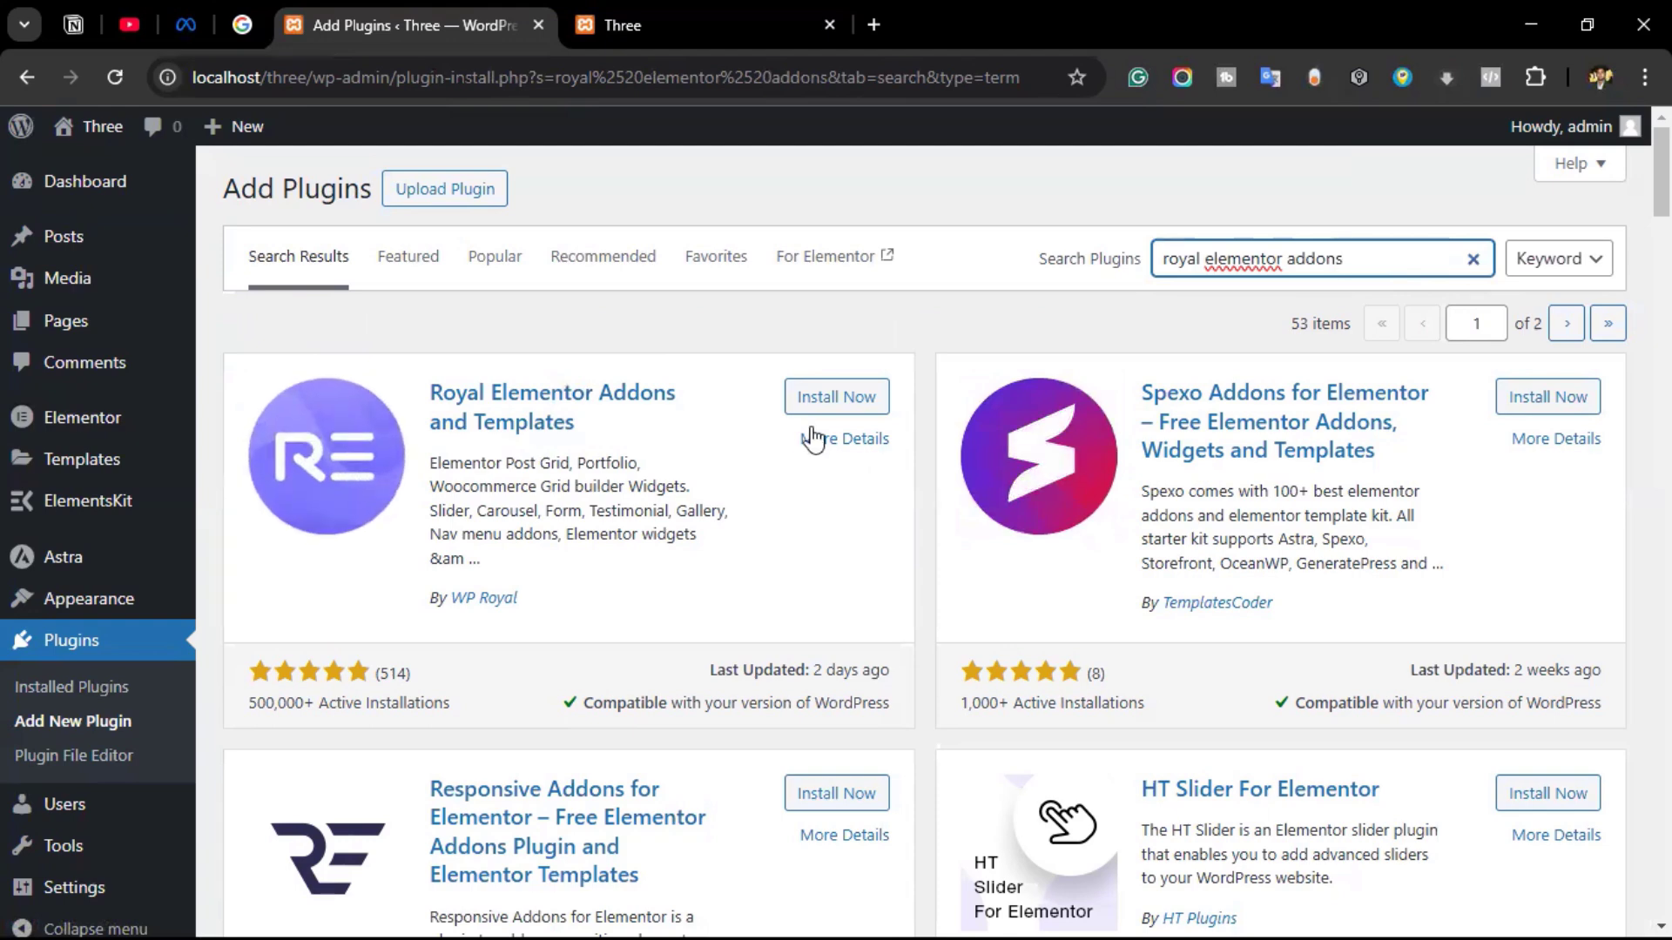
# Install and activate the Royal Elementor Addons and Templates plugin, skipping its update notification opt-in.
pyautogui.click(870, 414)
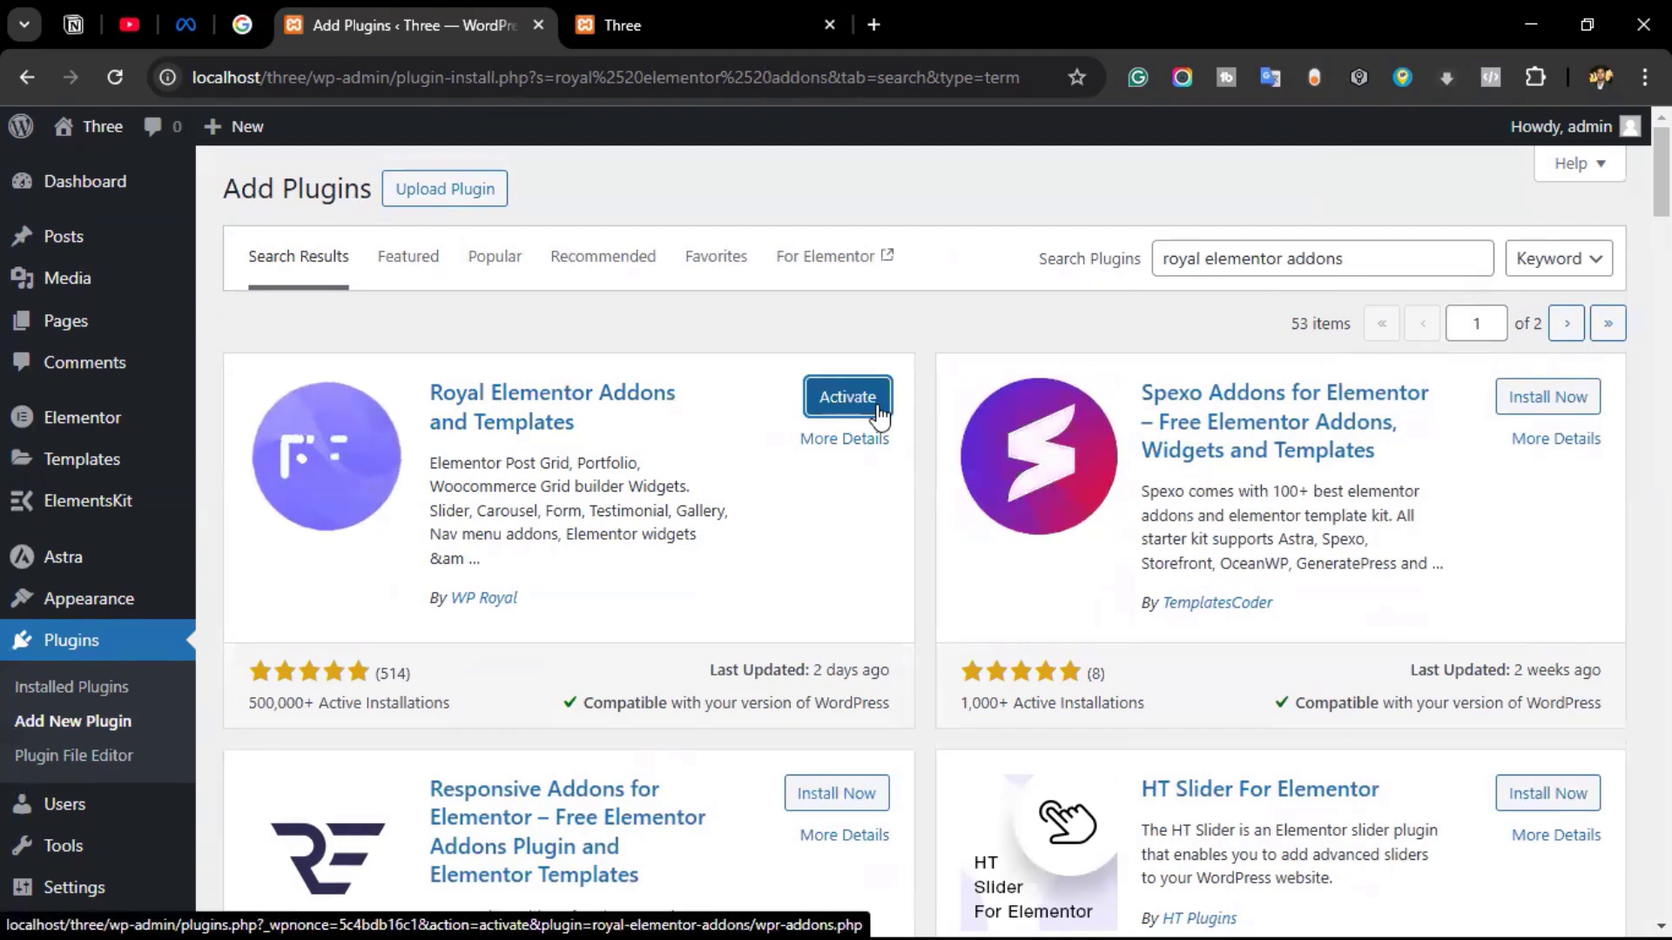
pyautogui.click(880, 414)
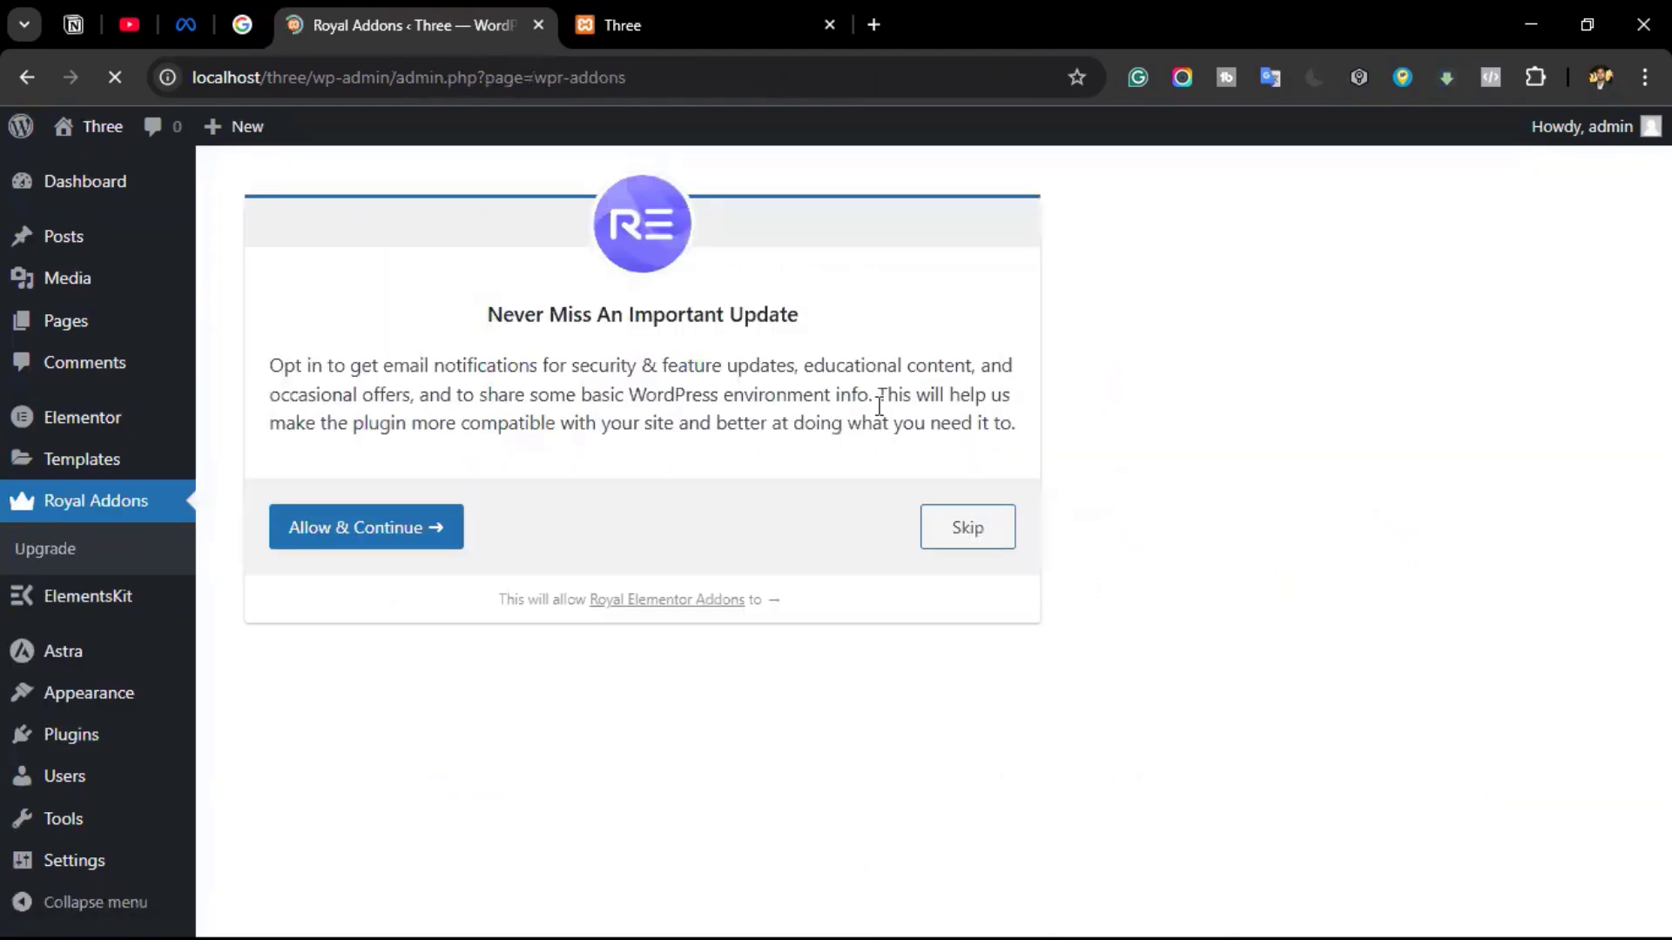
pyautogui.click(1000, 533)
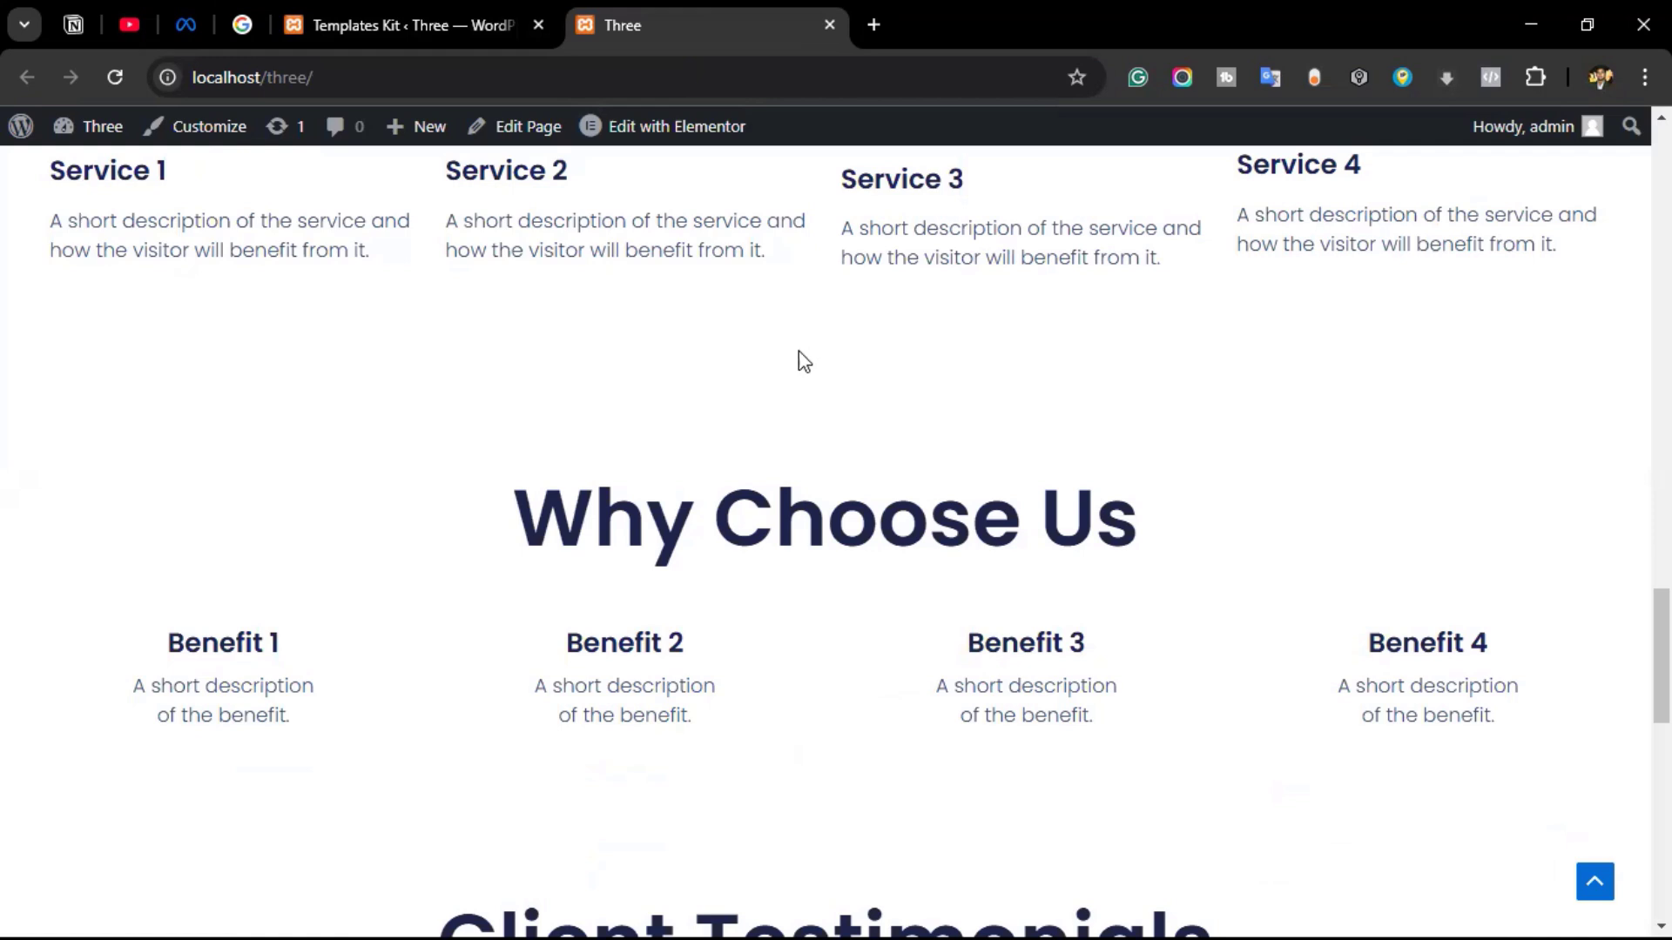
# Open the home page in the Elementor editor and insert a single-column flexbox container directly above the Why Choose Us section.
pyautogui.middleClick(660, 128)
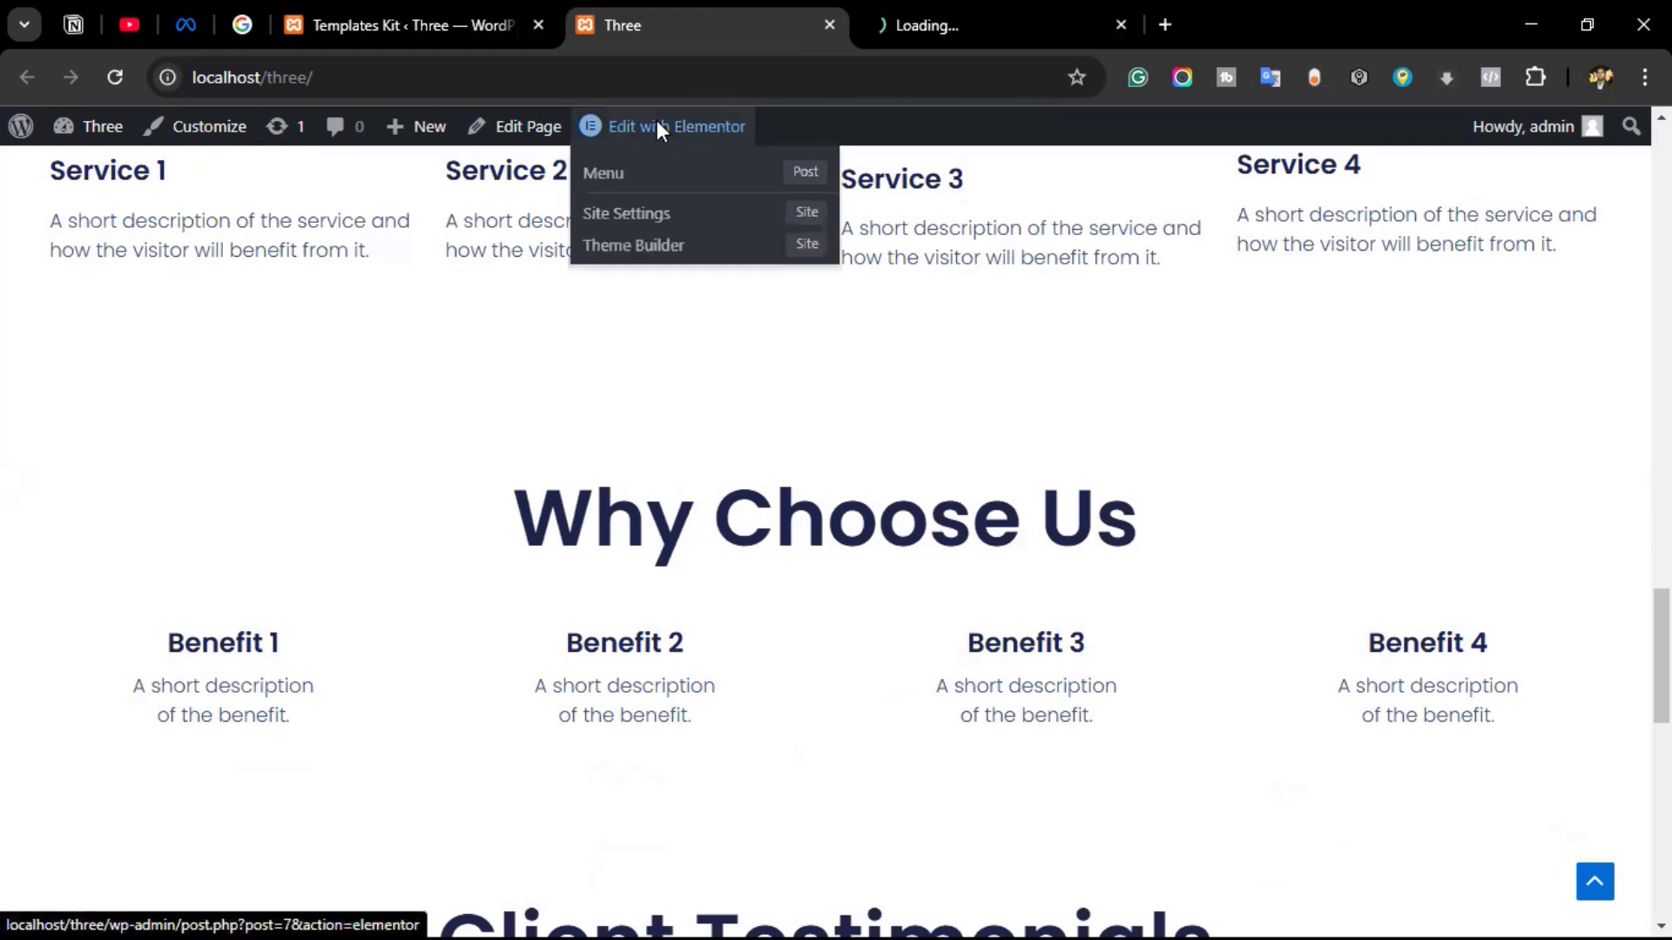
pyautogui.click(952, 1)
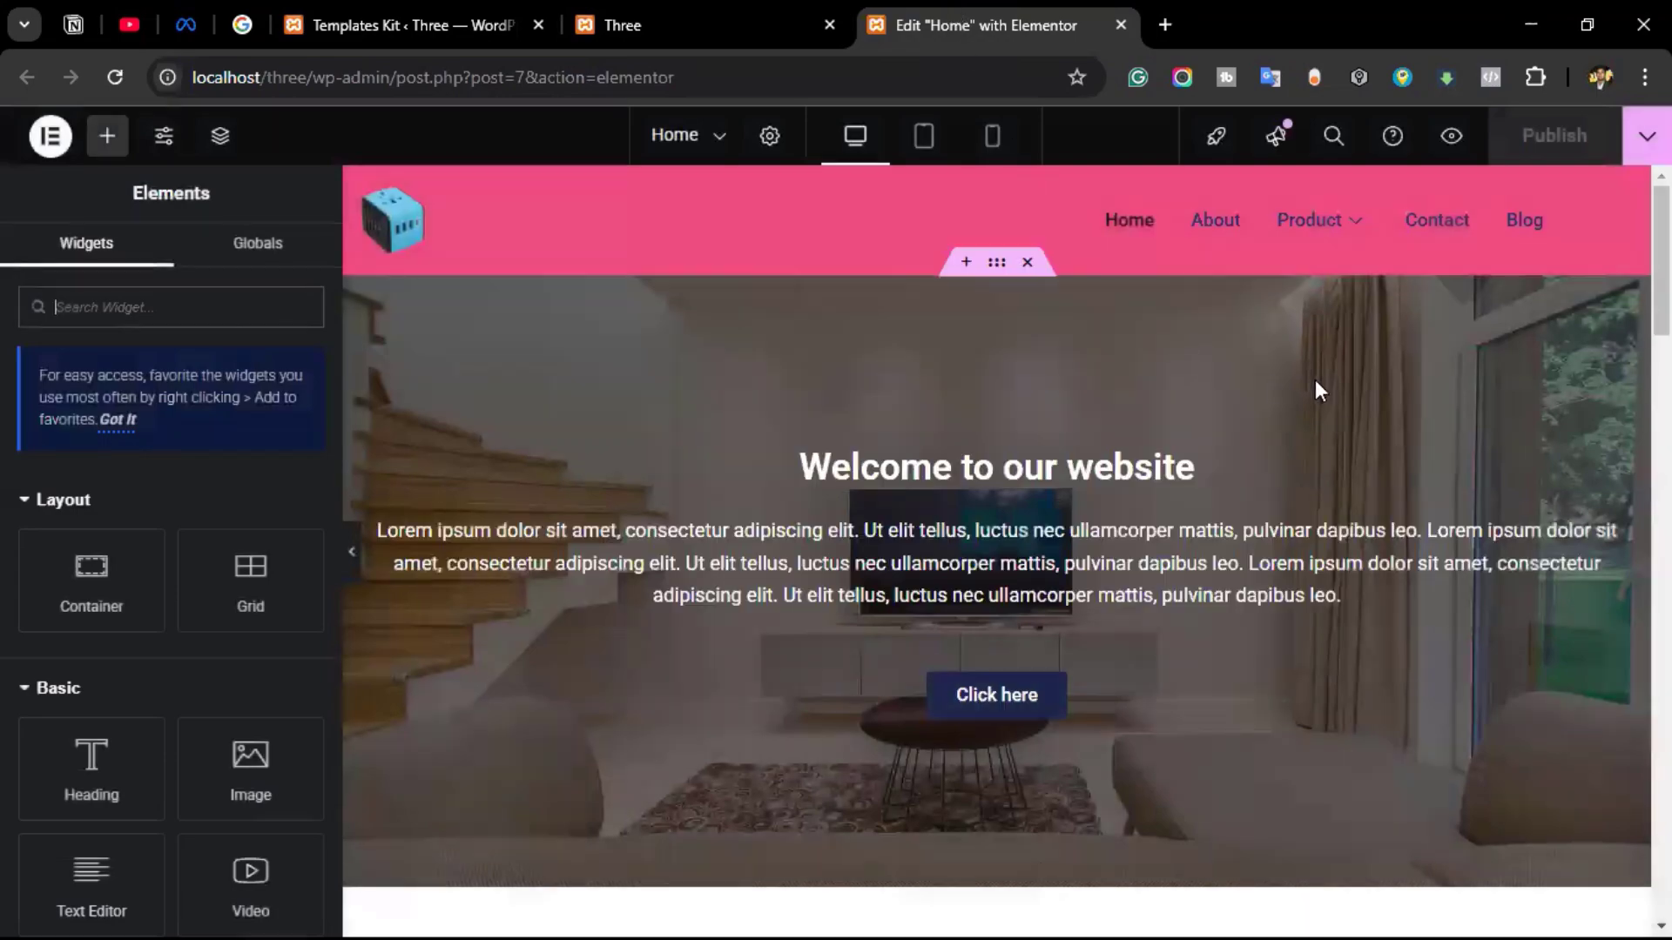
pyautogui.scroll(-5, 1377, 436)
pyautogui.scroll(-8, 1377, 462)
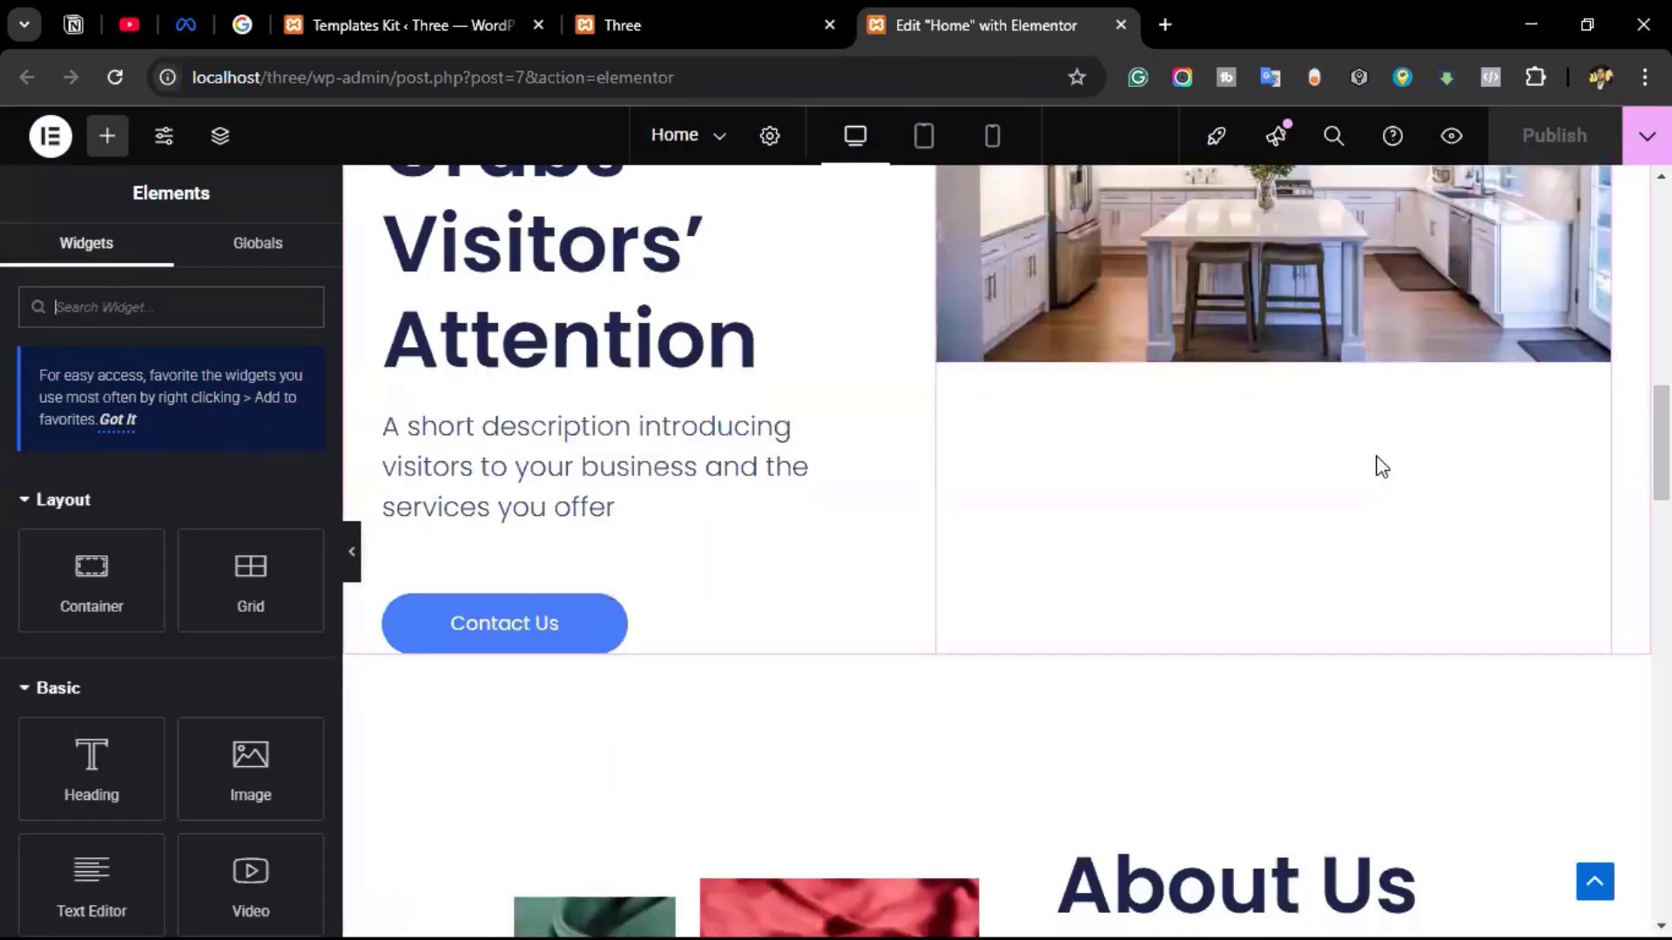
pyautogui.scroll(5, 1376, 461)
pyautogui.scroll(-12, 1371, 471)
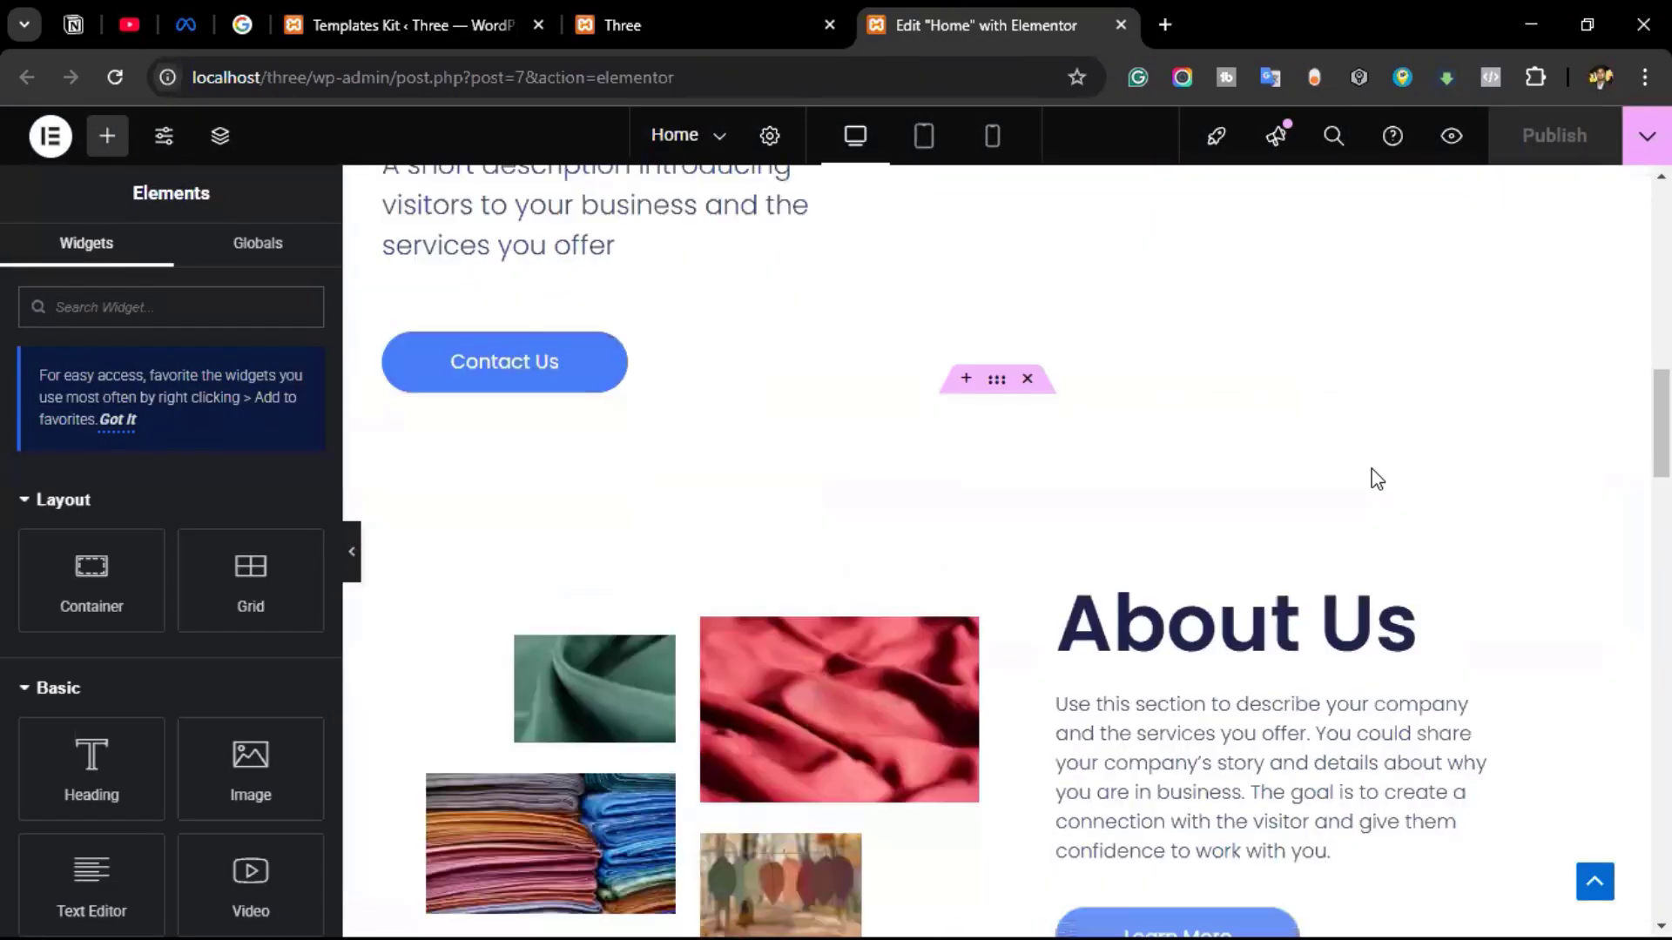
pyautogui.scroll(-7, 1371, 479)
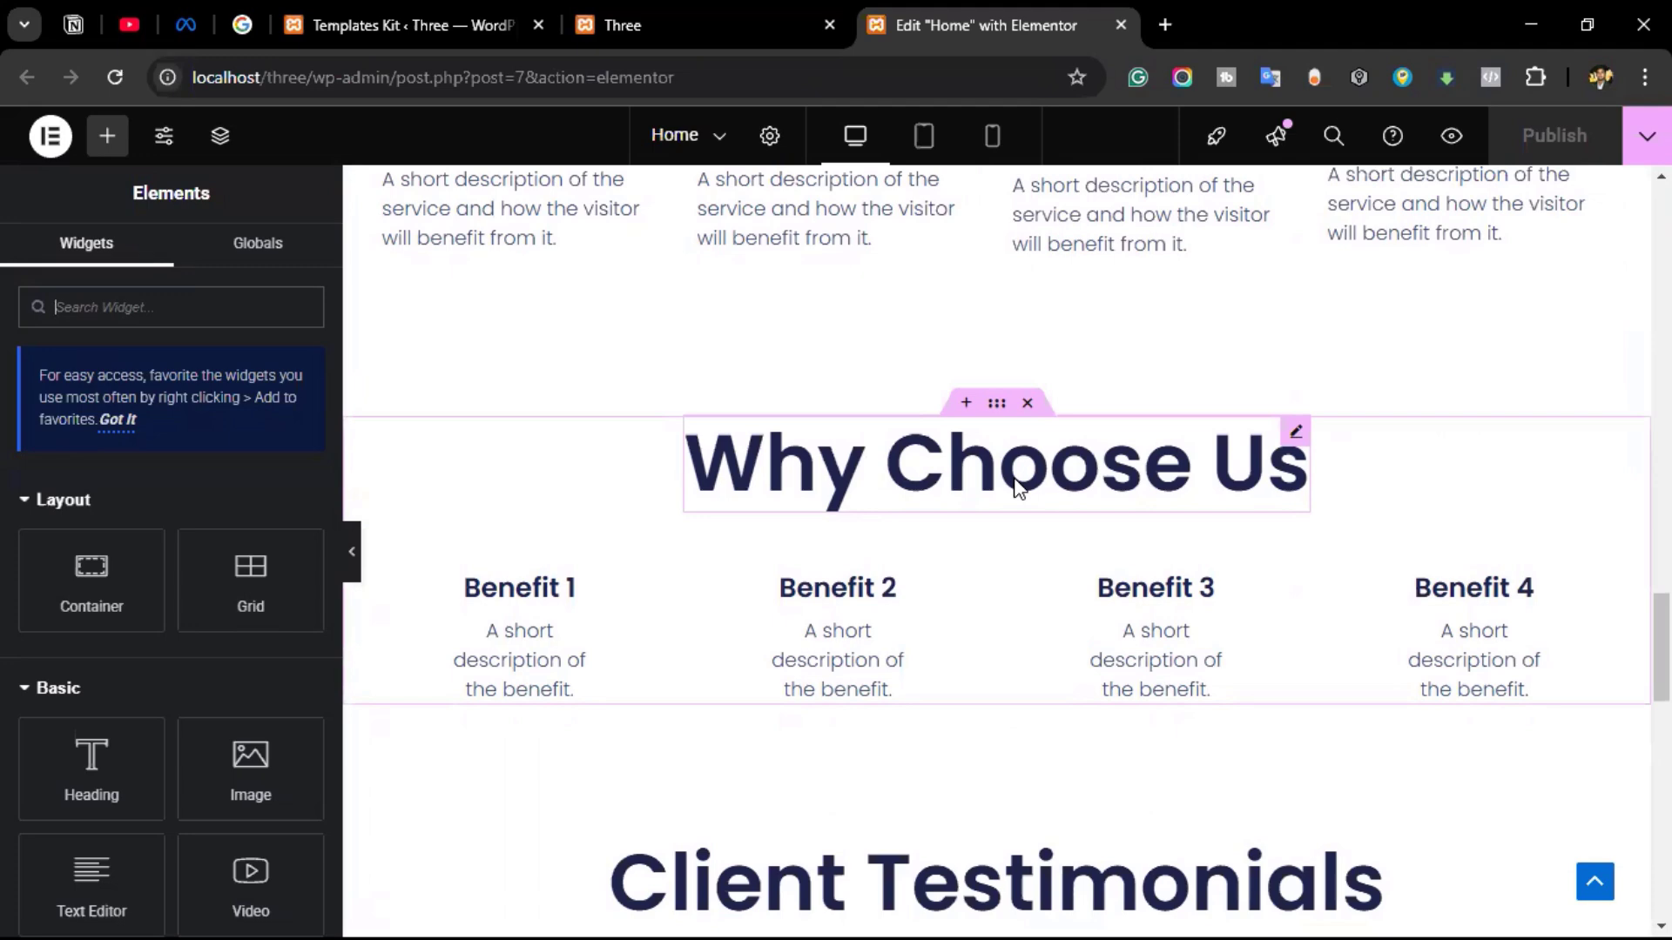
pyautogui.click(966, 405)
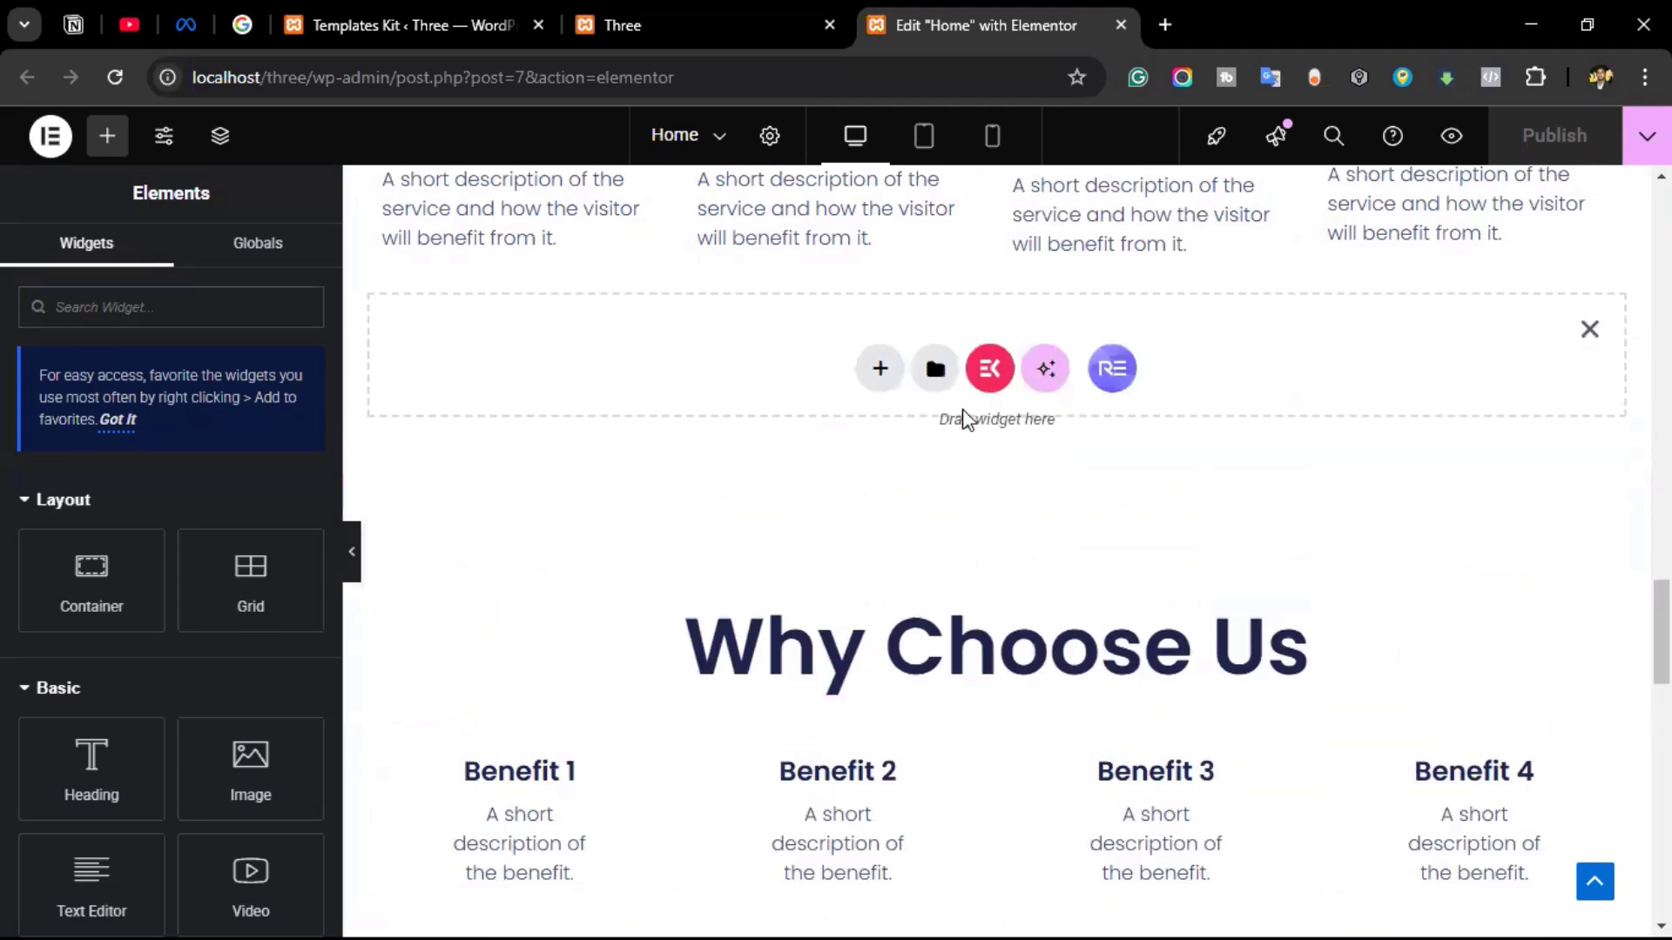
pyautogui.click(874, 375)
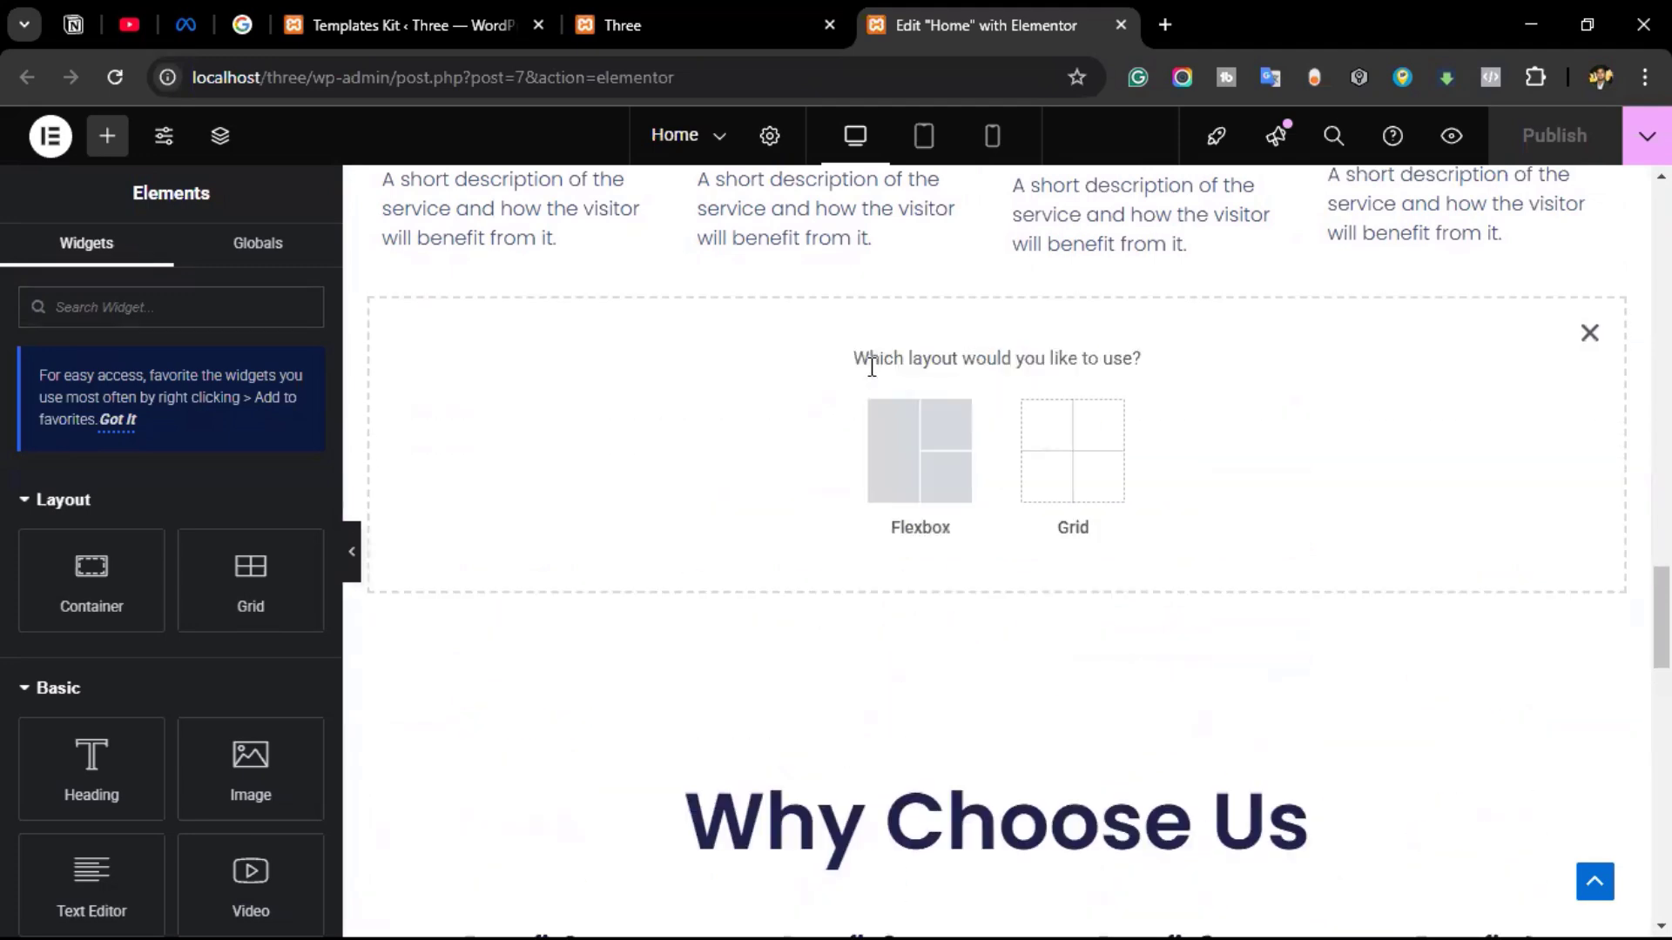
pyautogui.click(924, 453)
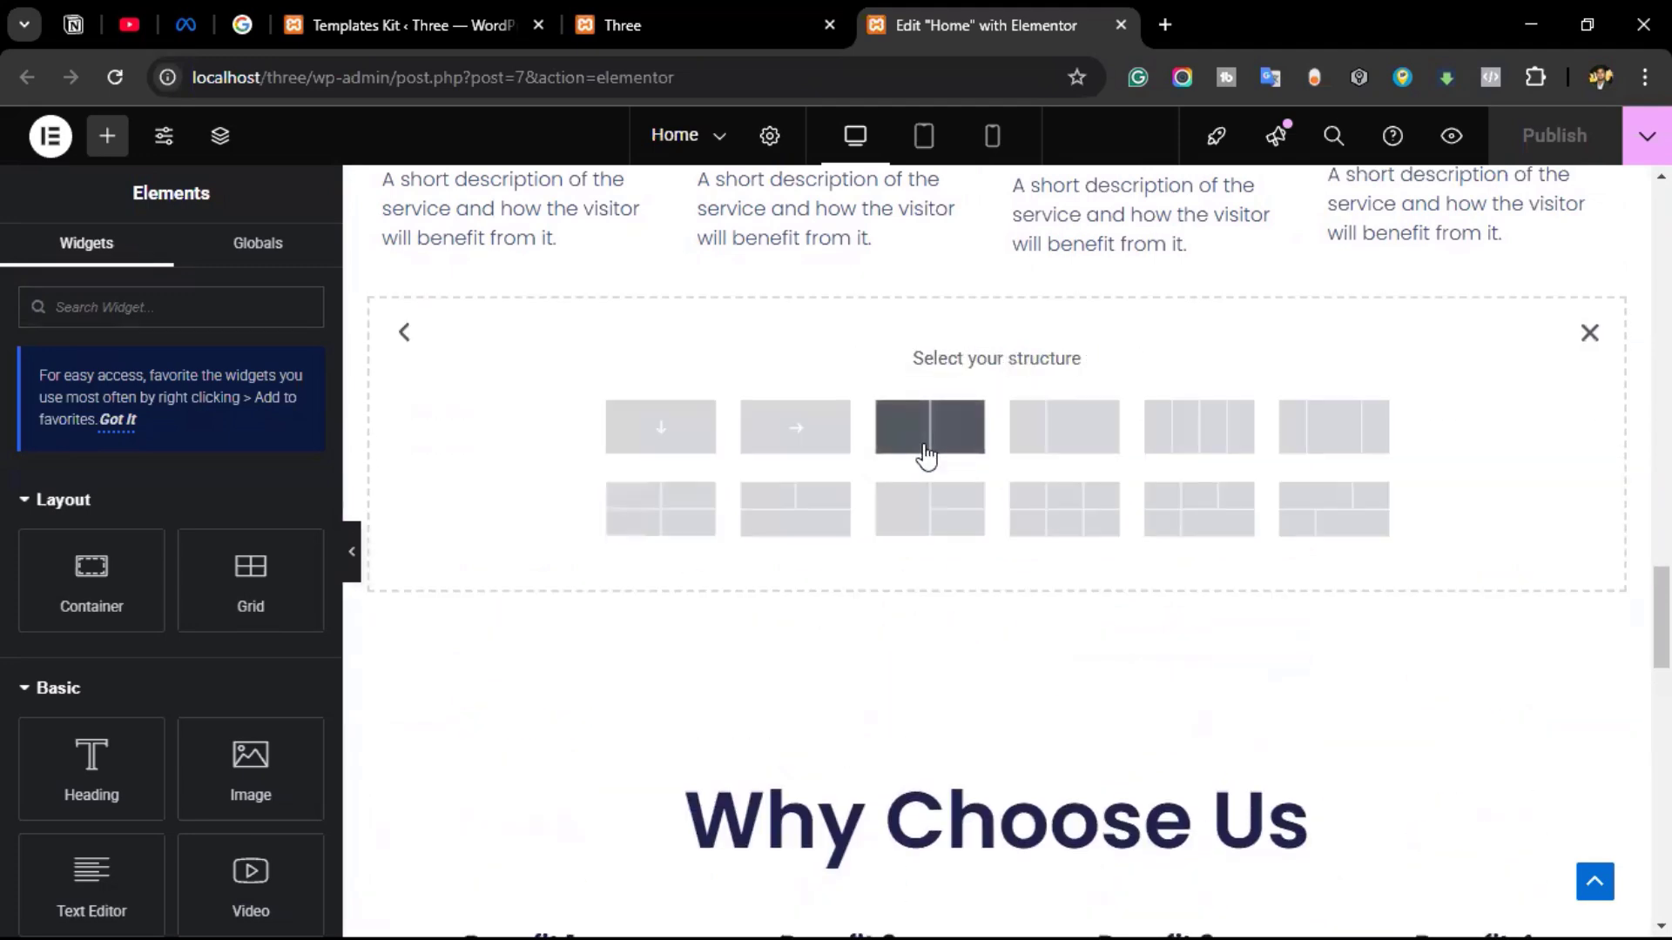
pyautogui.click(693, 445)
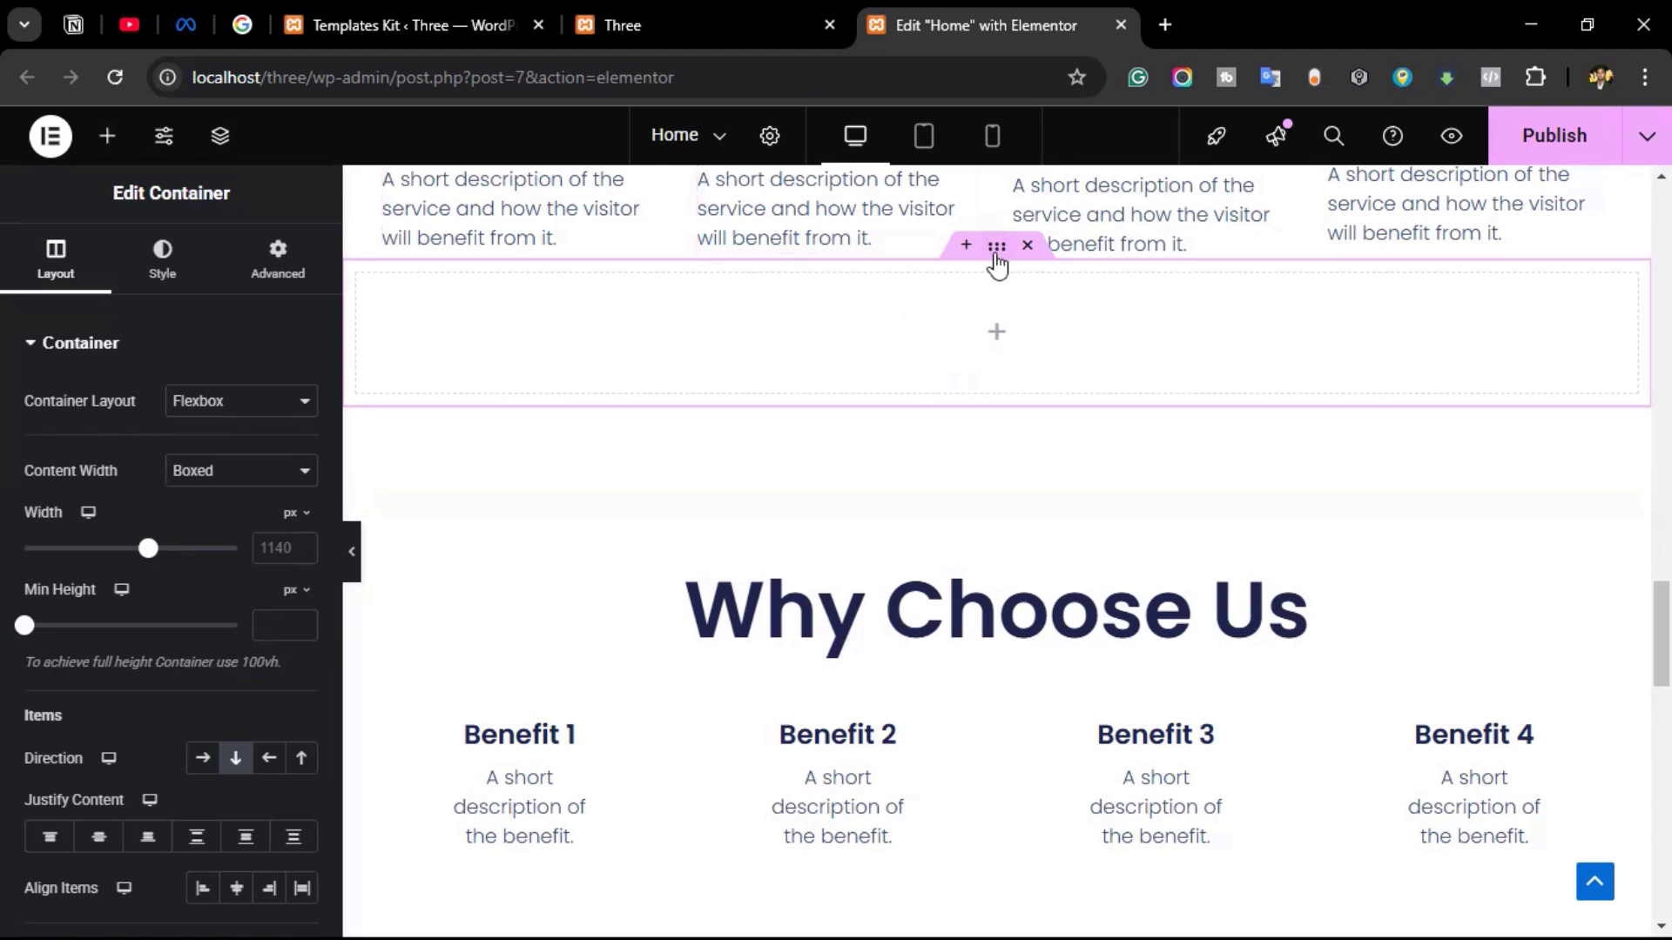
# Unlink the new container's margin values and set only its top margin to 100 px.
pyautogui.click(281, 268)
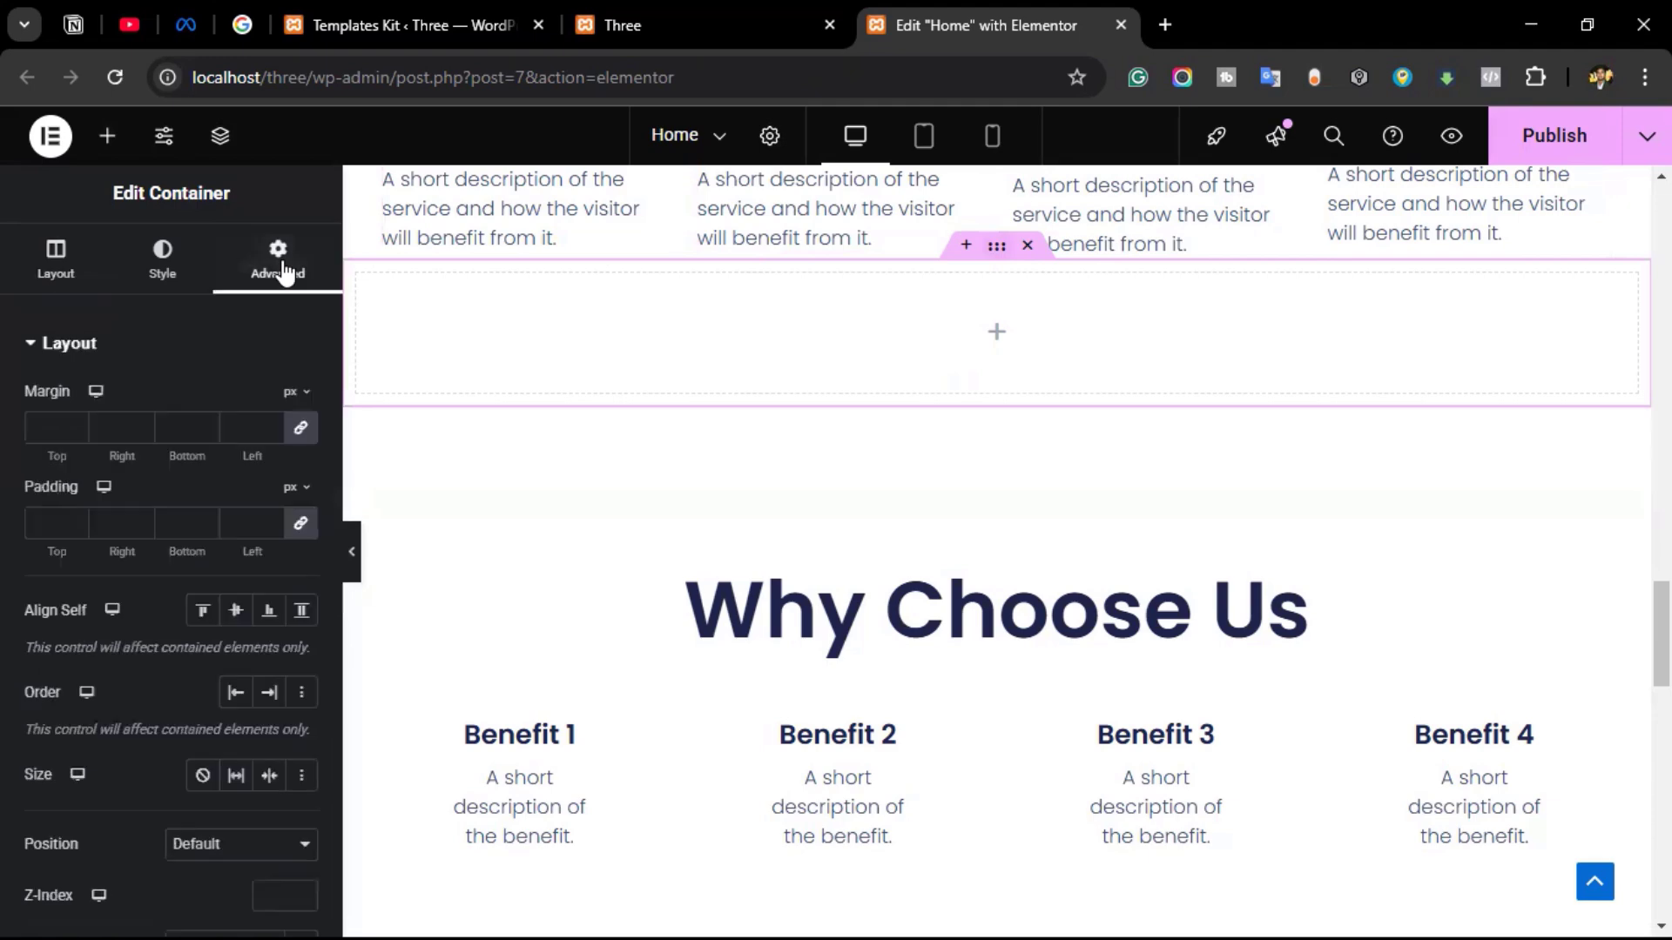
pyautogui.click(302, 436)
pyautogui.click(40, 427)
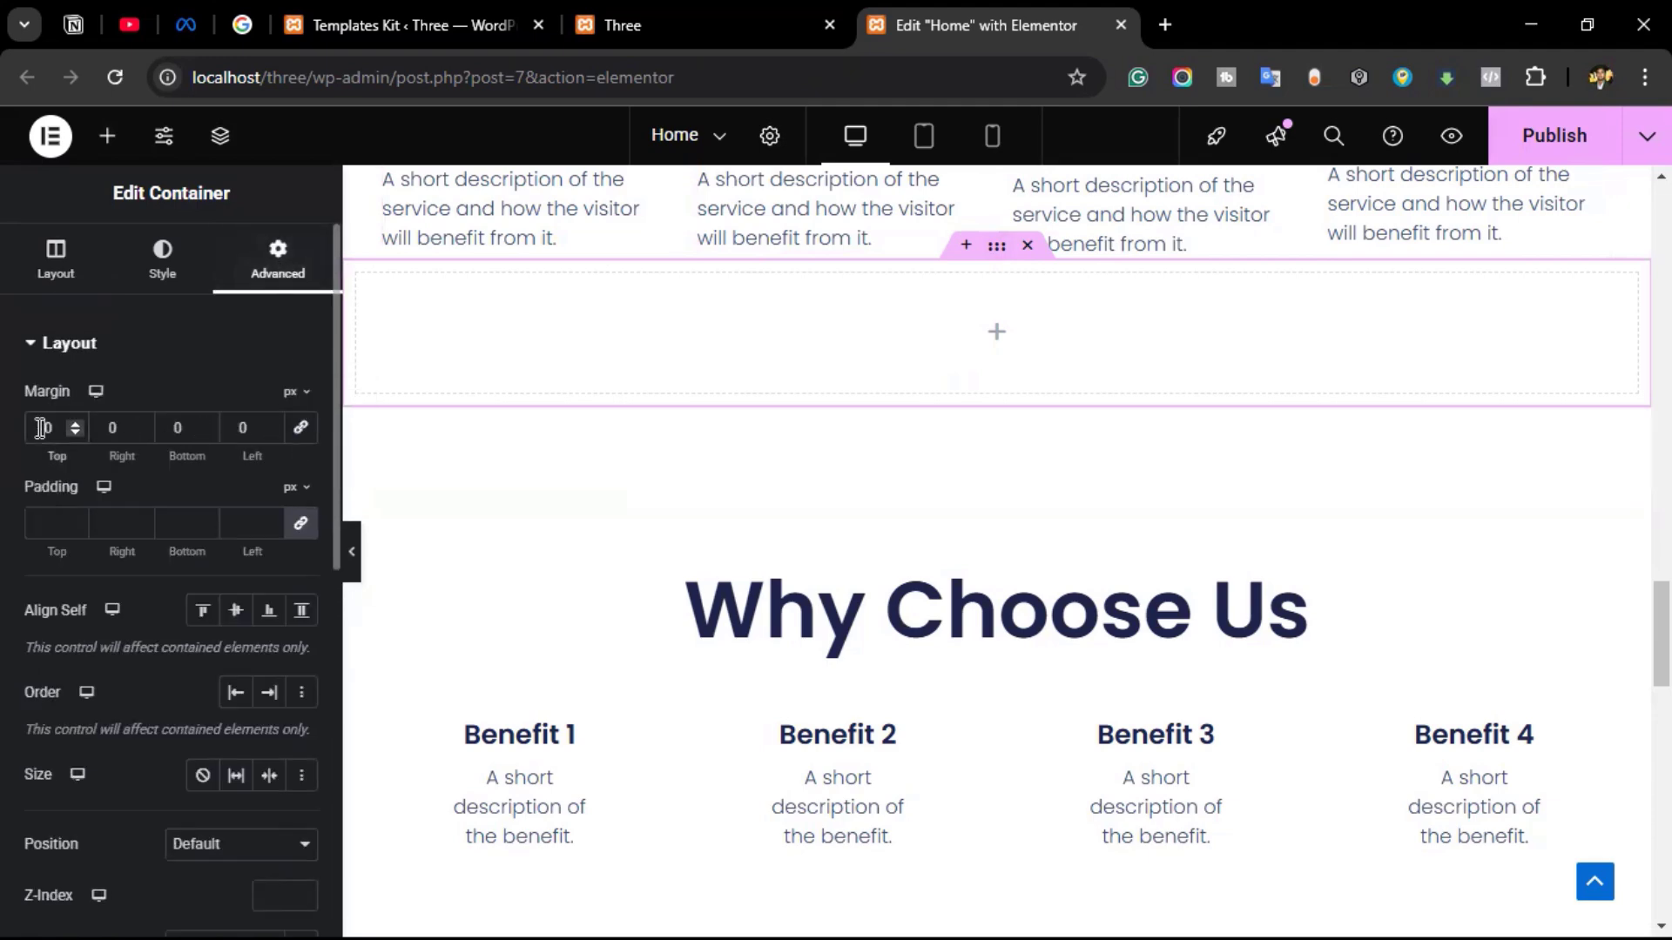
pyautogui.write('100')
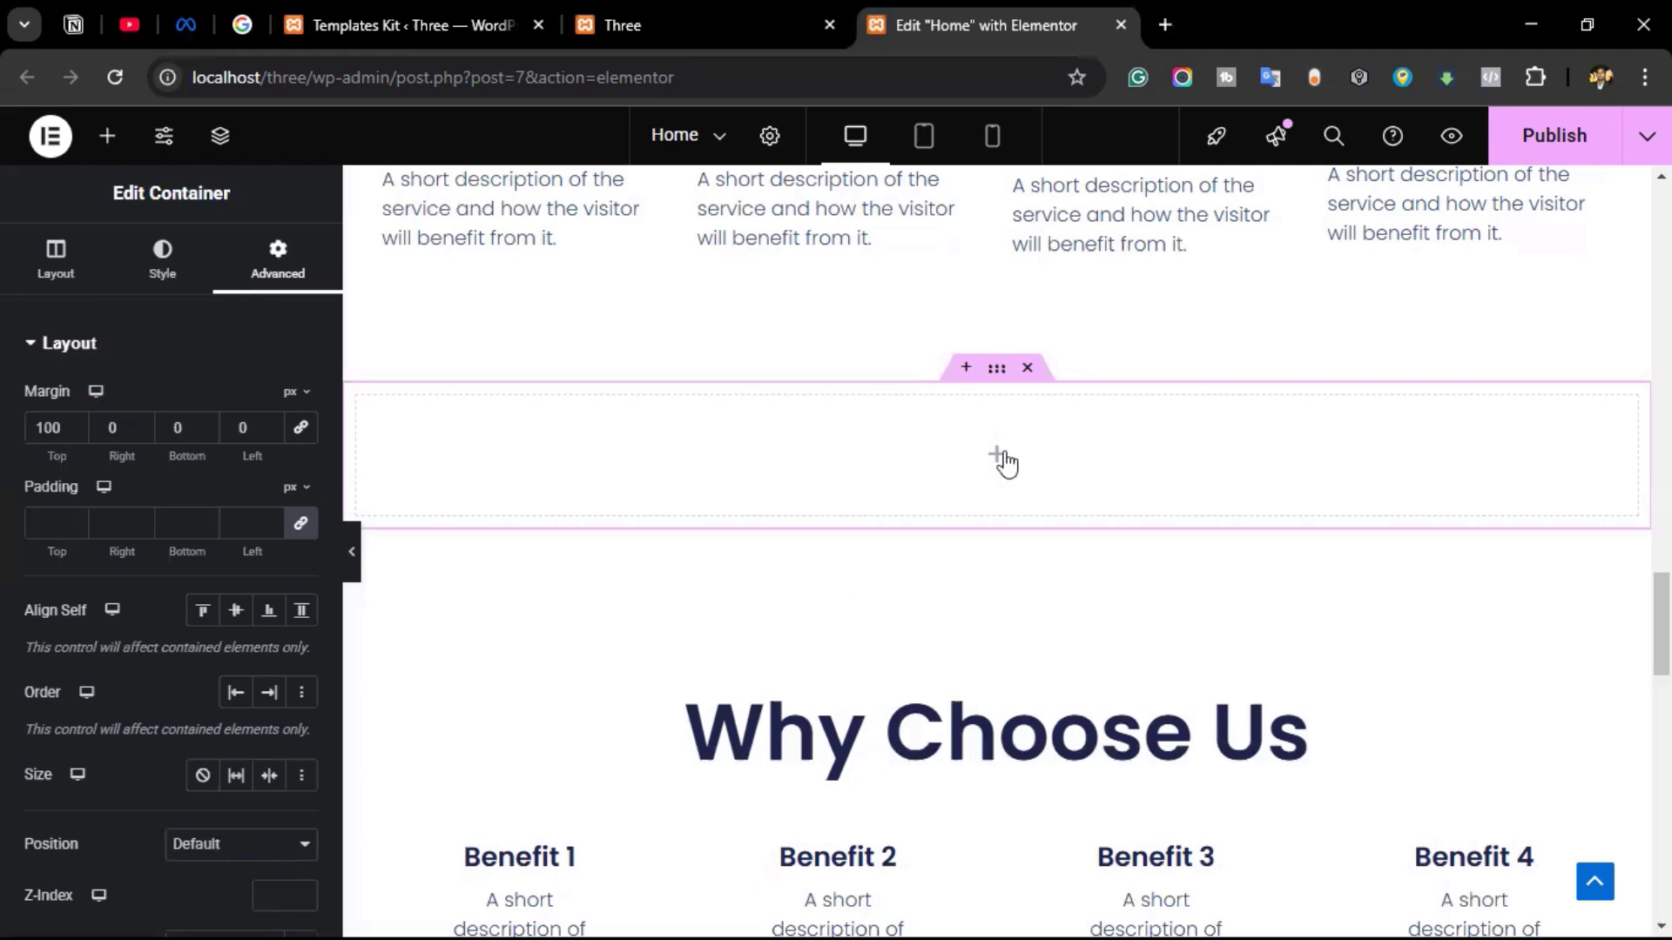
# Give the new container a solid black background, #000000.
pyautogui.click(148, 275)
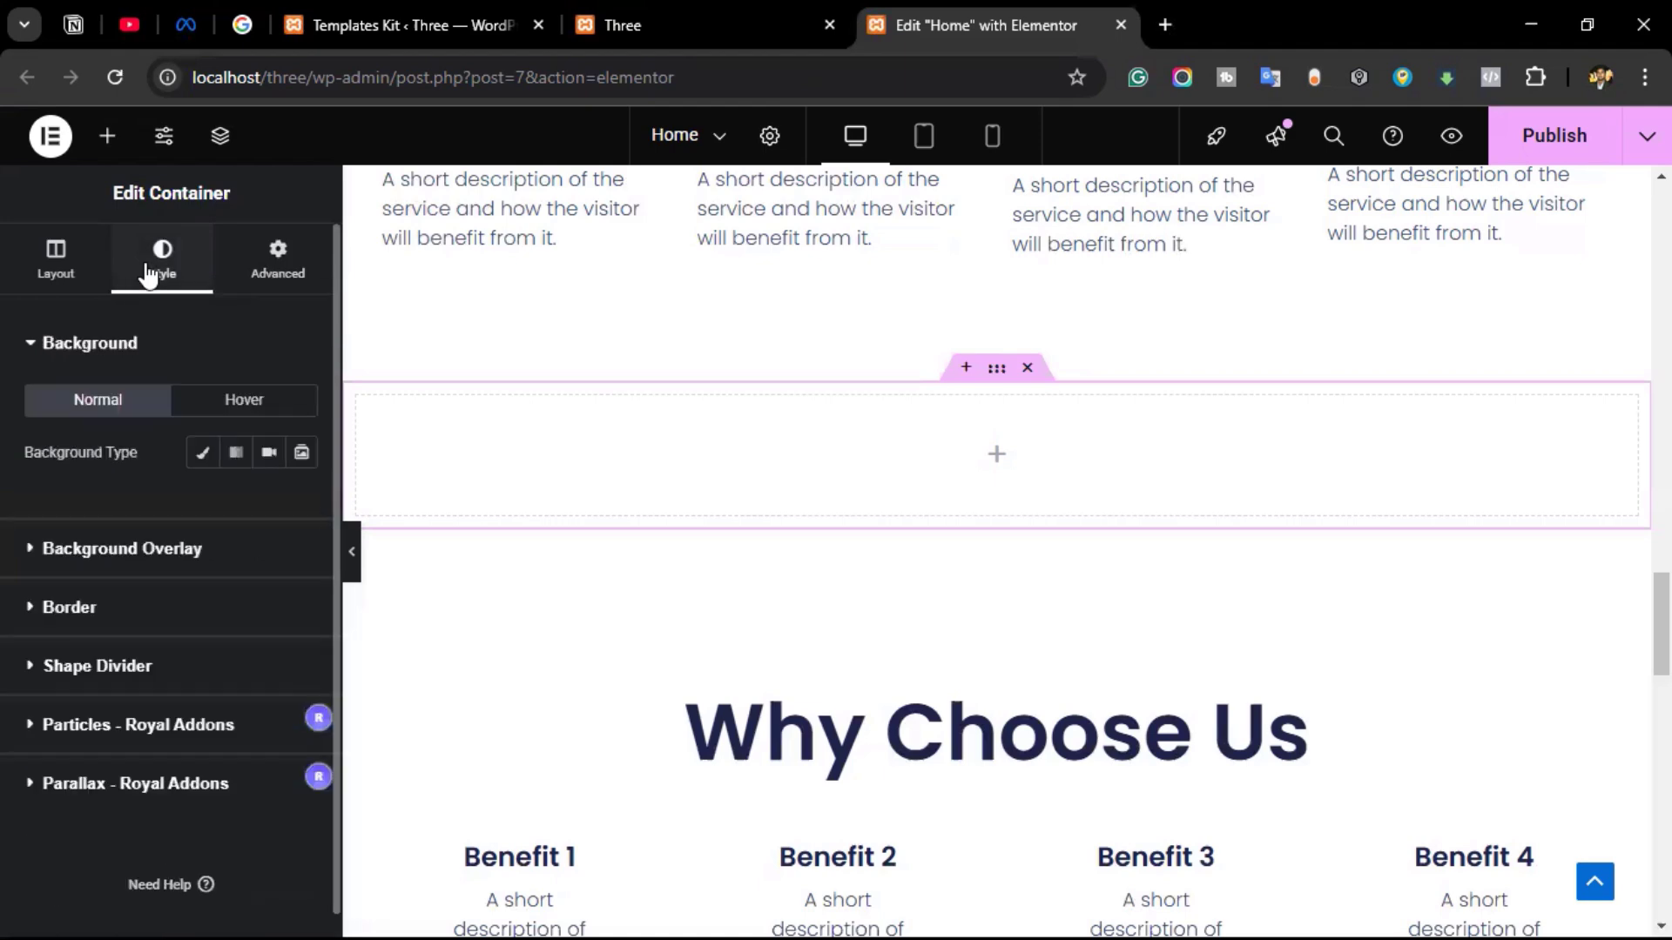
pyautogui.click(204, 453)
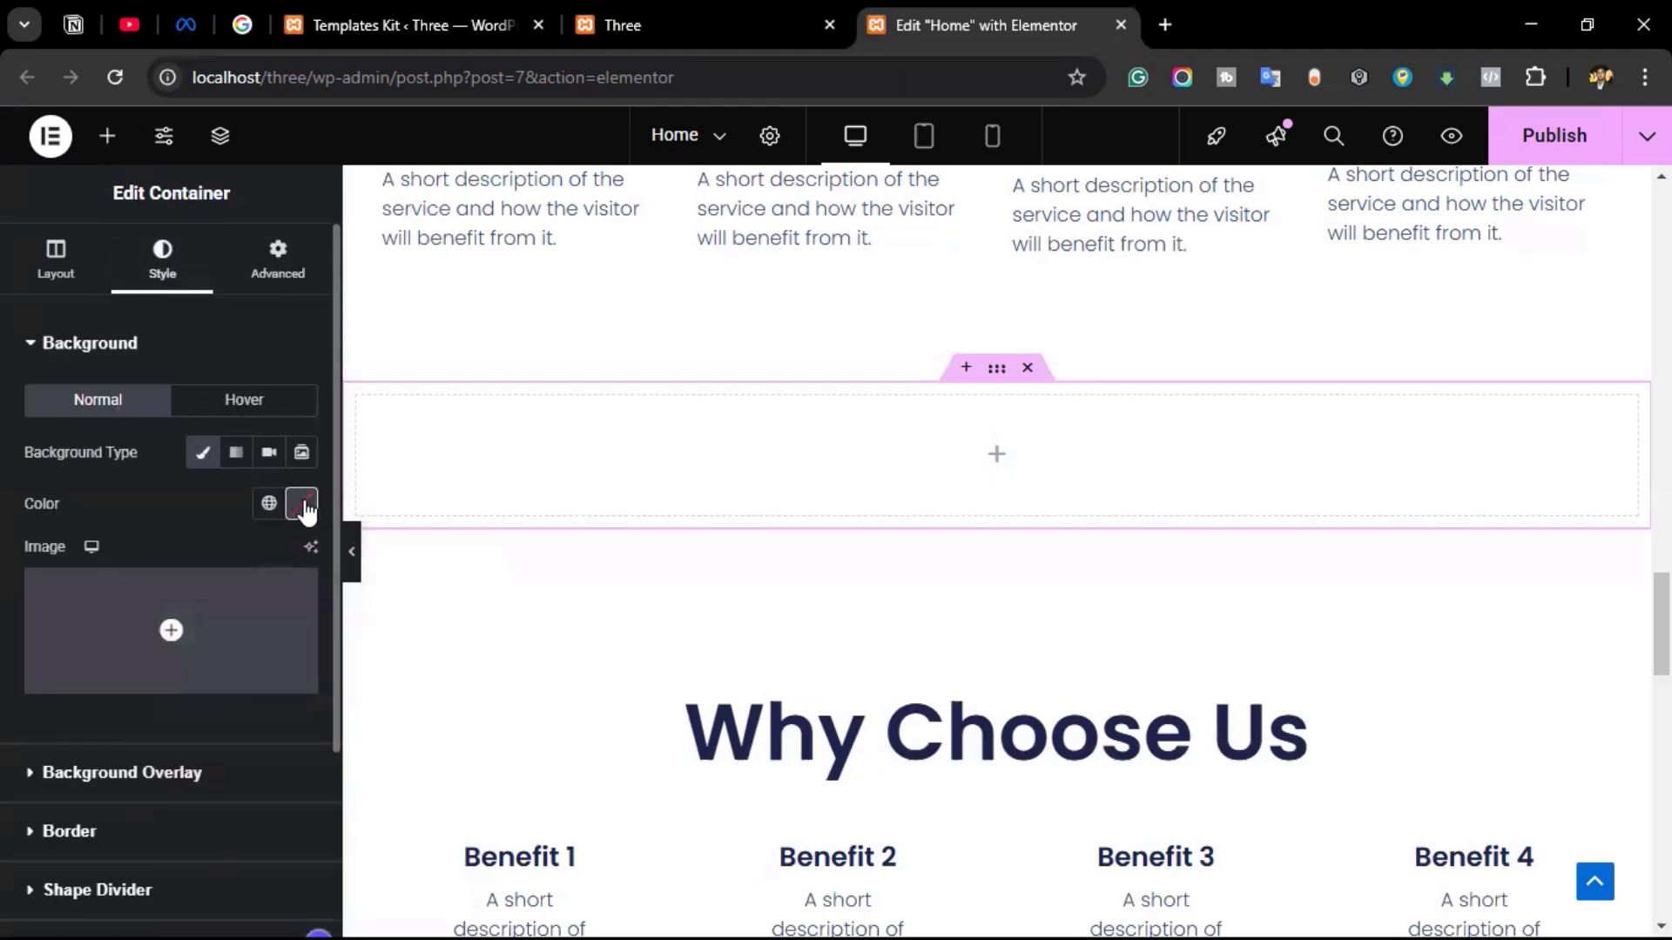
pyautogui.click(302, 505)
pyautogui.click(158, 788)
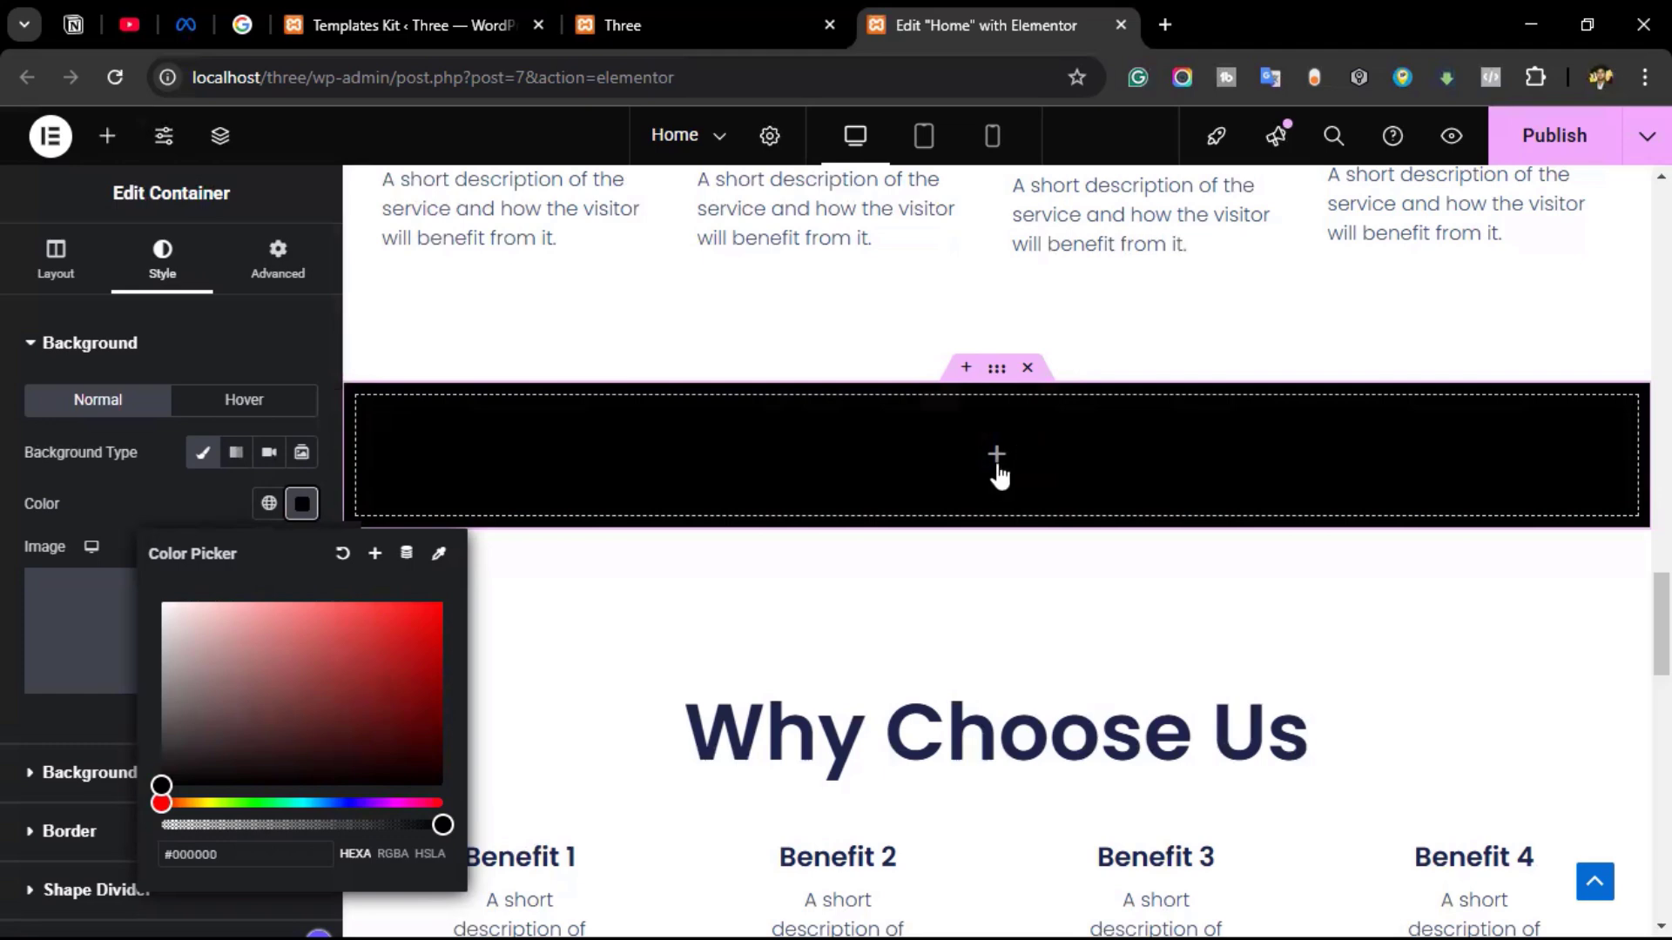
# Add a Heading widget inside the black container with the title "Hurry Up!".
pyautogui.click(998, 469)
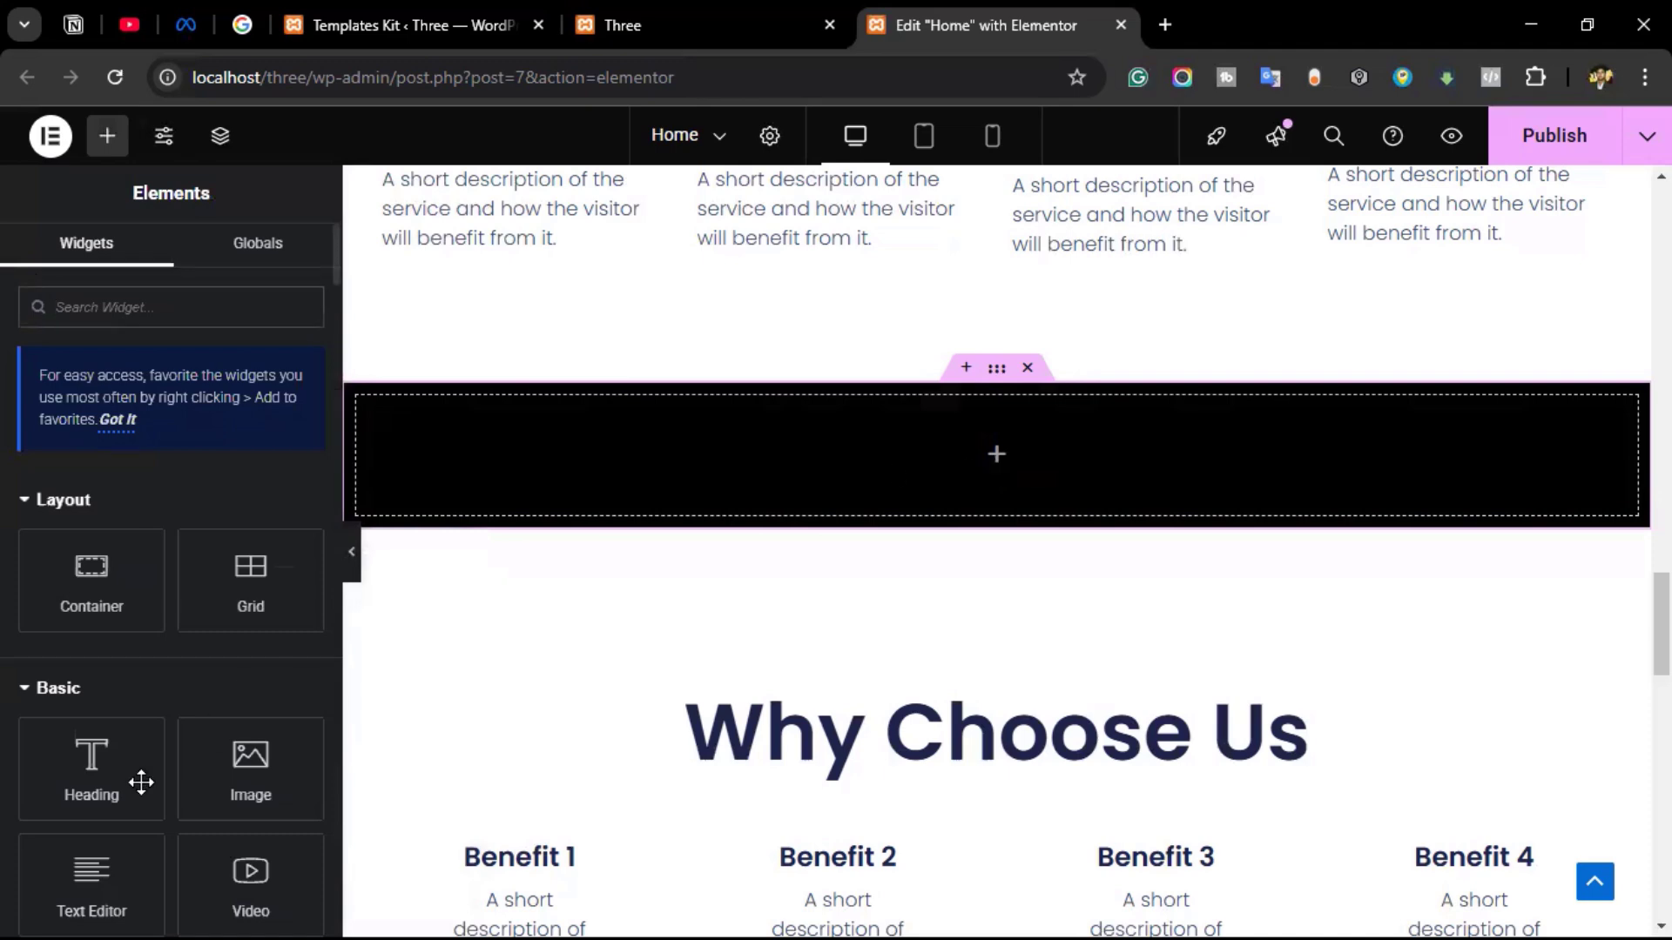
pyautogui.moveTo(87, 788); pyautogui.dragTo(1031, 488)
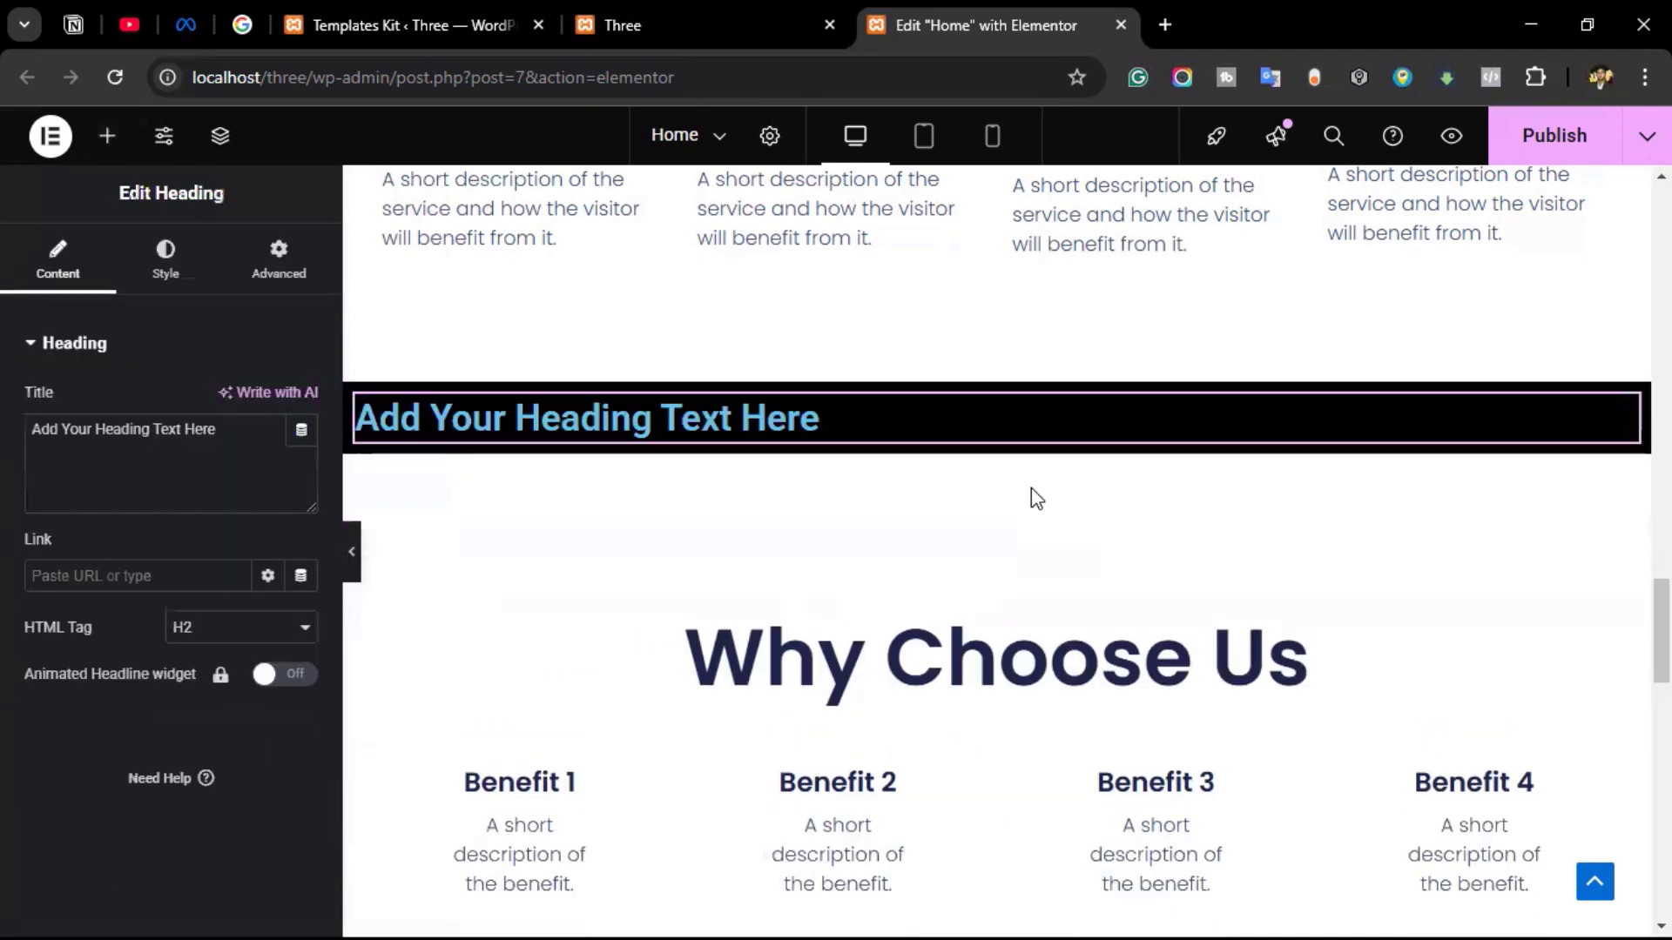
pyautogui.moveTo(241, 427); pyautogui.dragTo(3, 436)
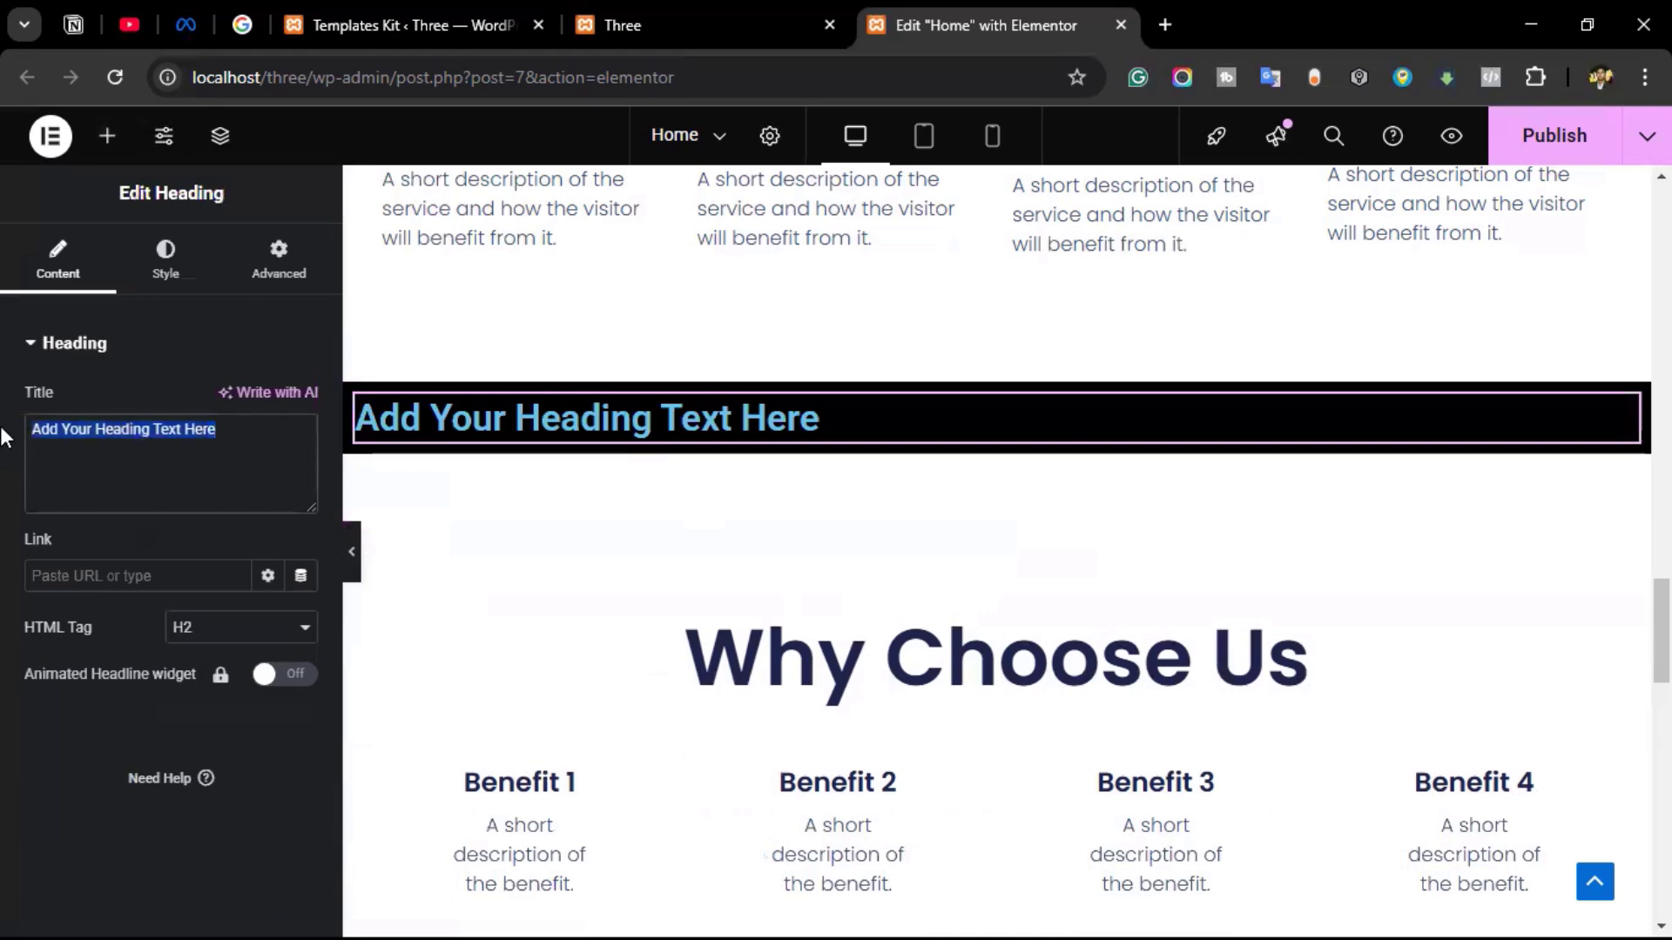
pyautogui.write('Hu')
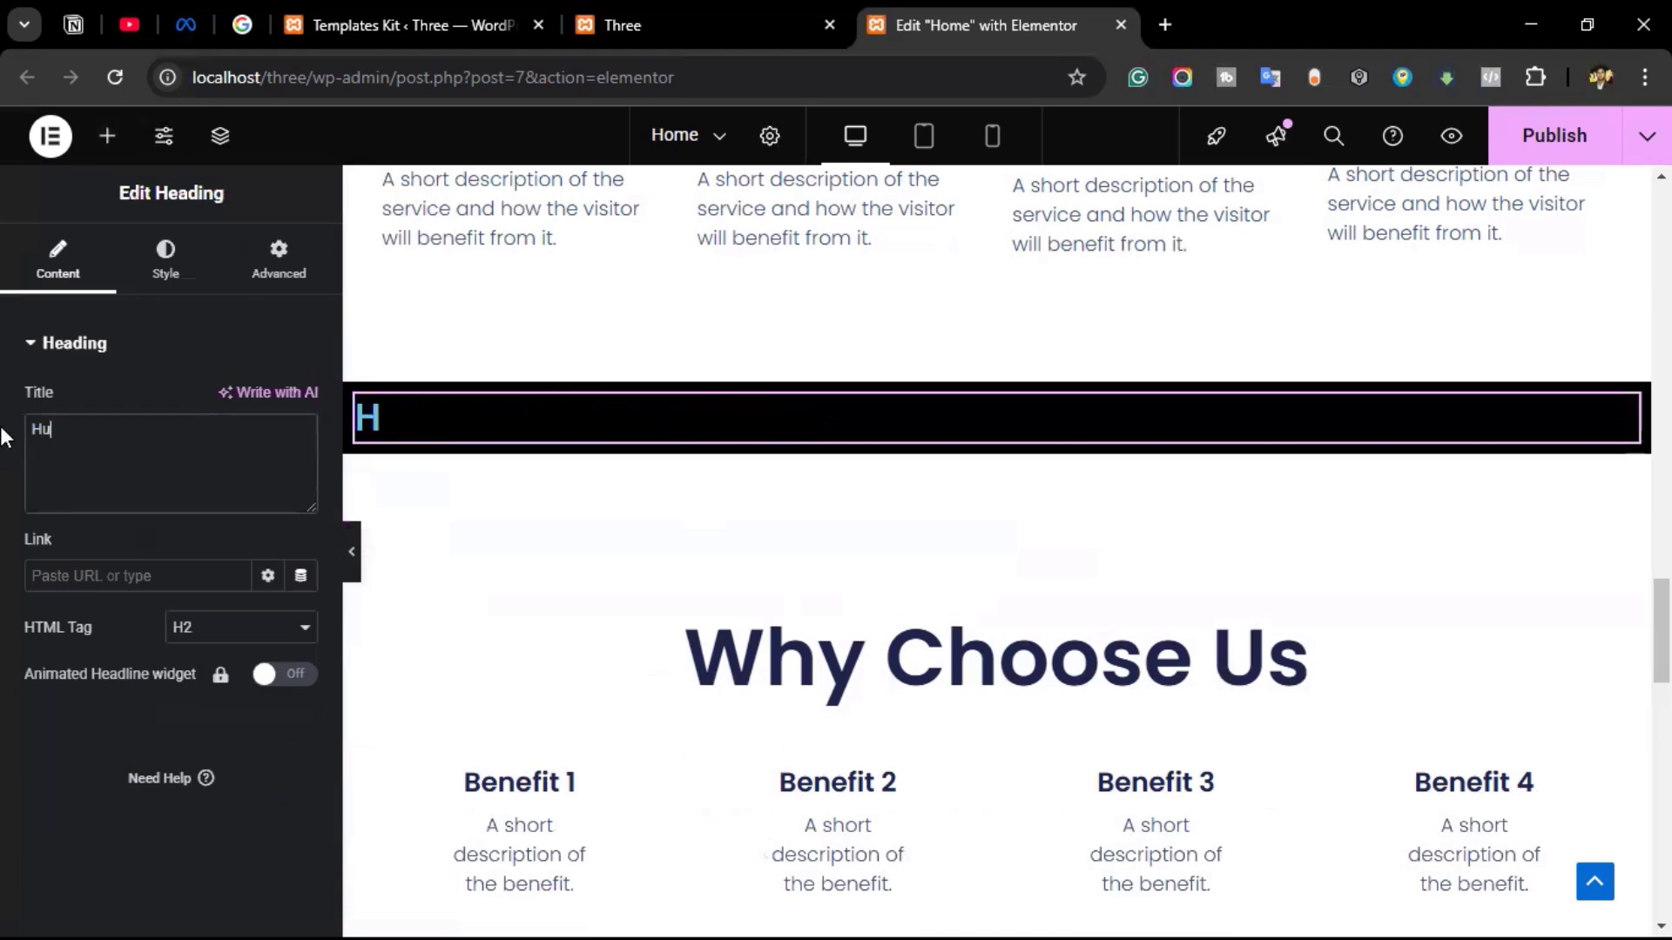
pyautogui.write('rry Up!')
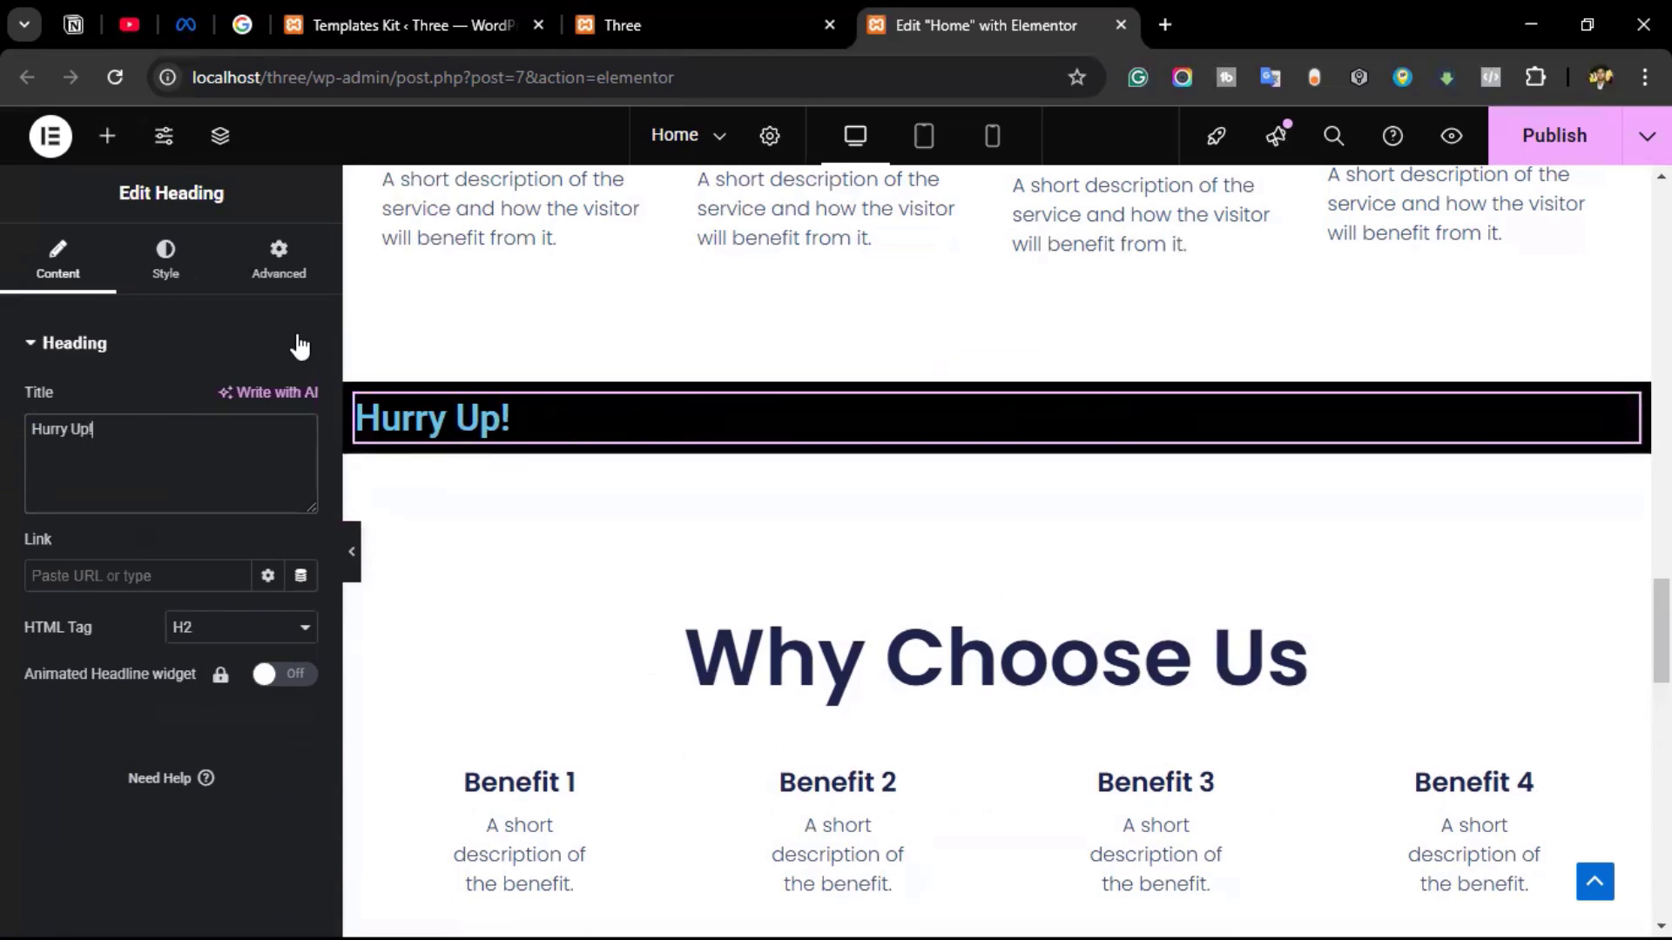
# Center the "Hurry Up!" heading and set its text color to white, #FFFFFF.
pyautogui.click(177, 261)
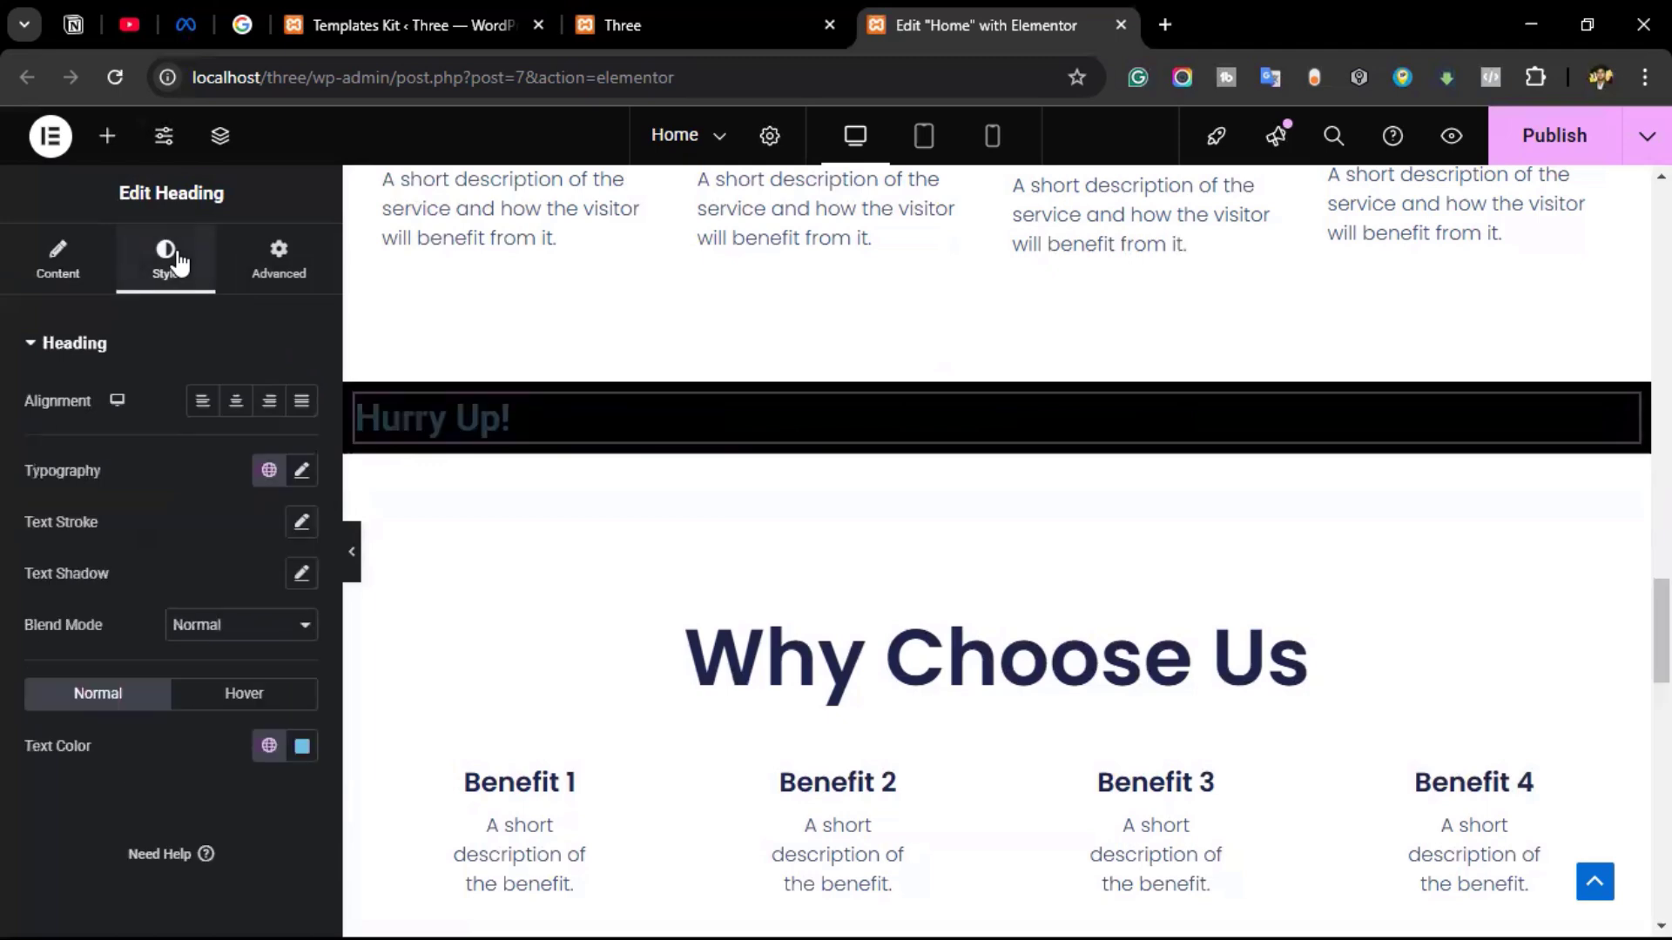
pyautogui.click(236, 406)
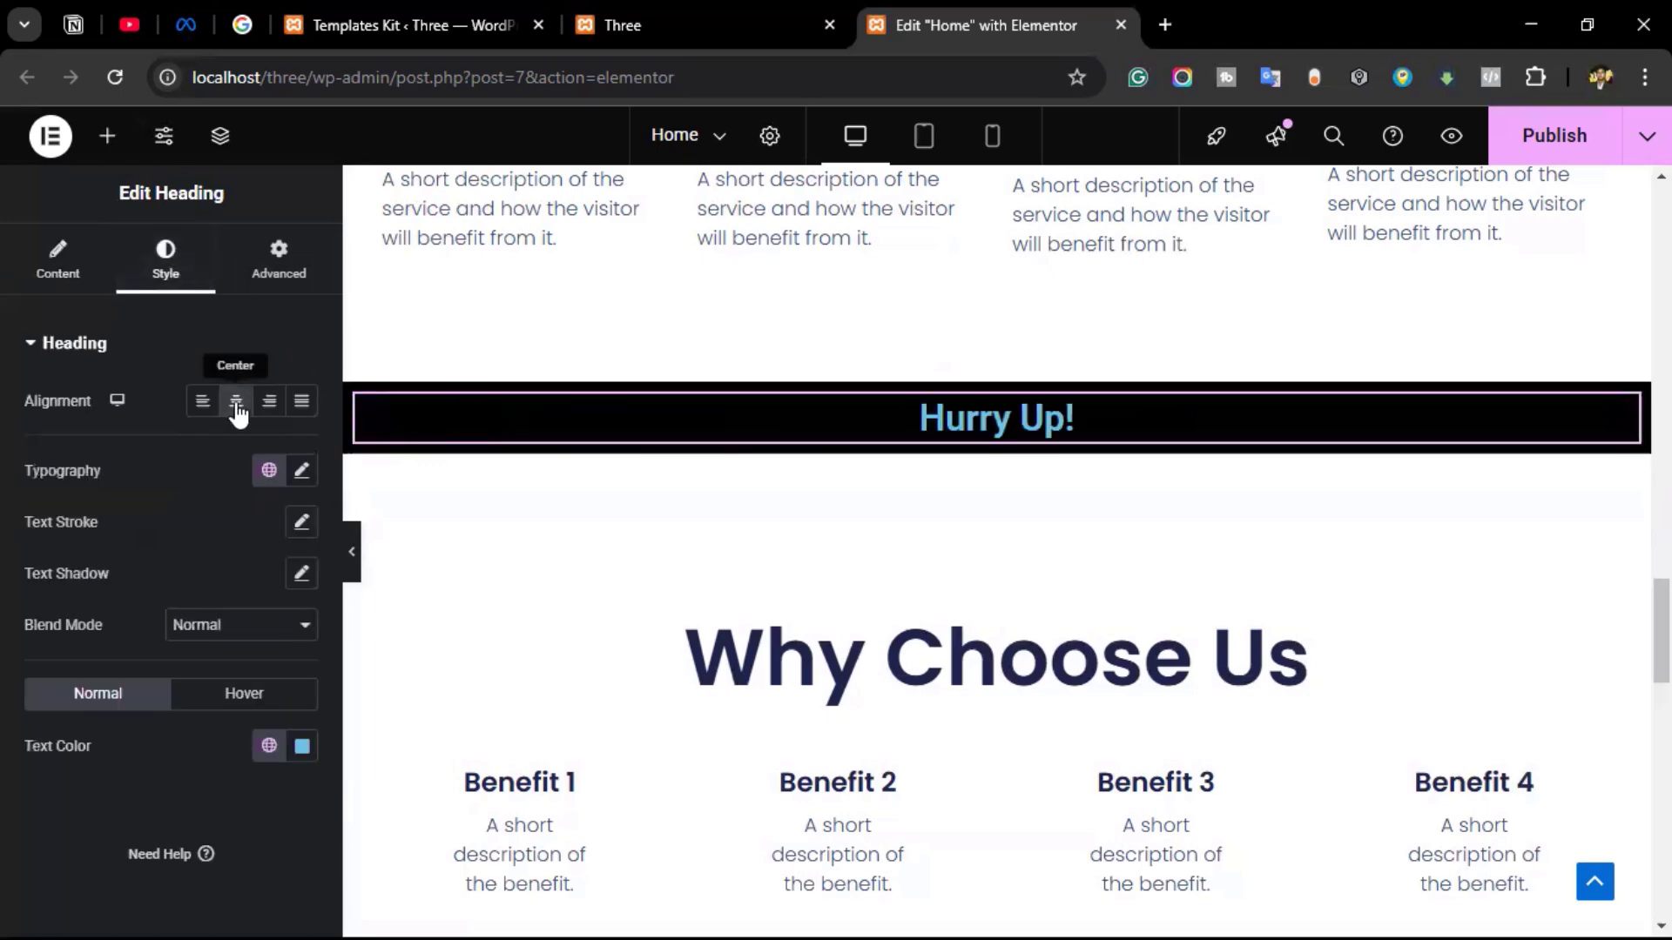
pyautogui.click(302, 748)
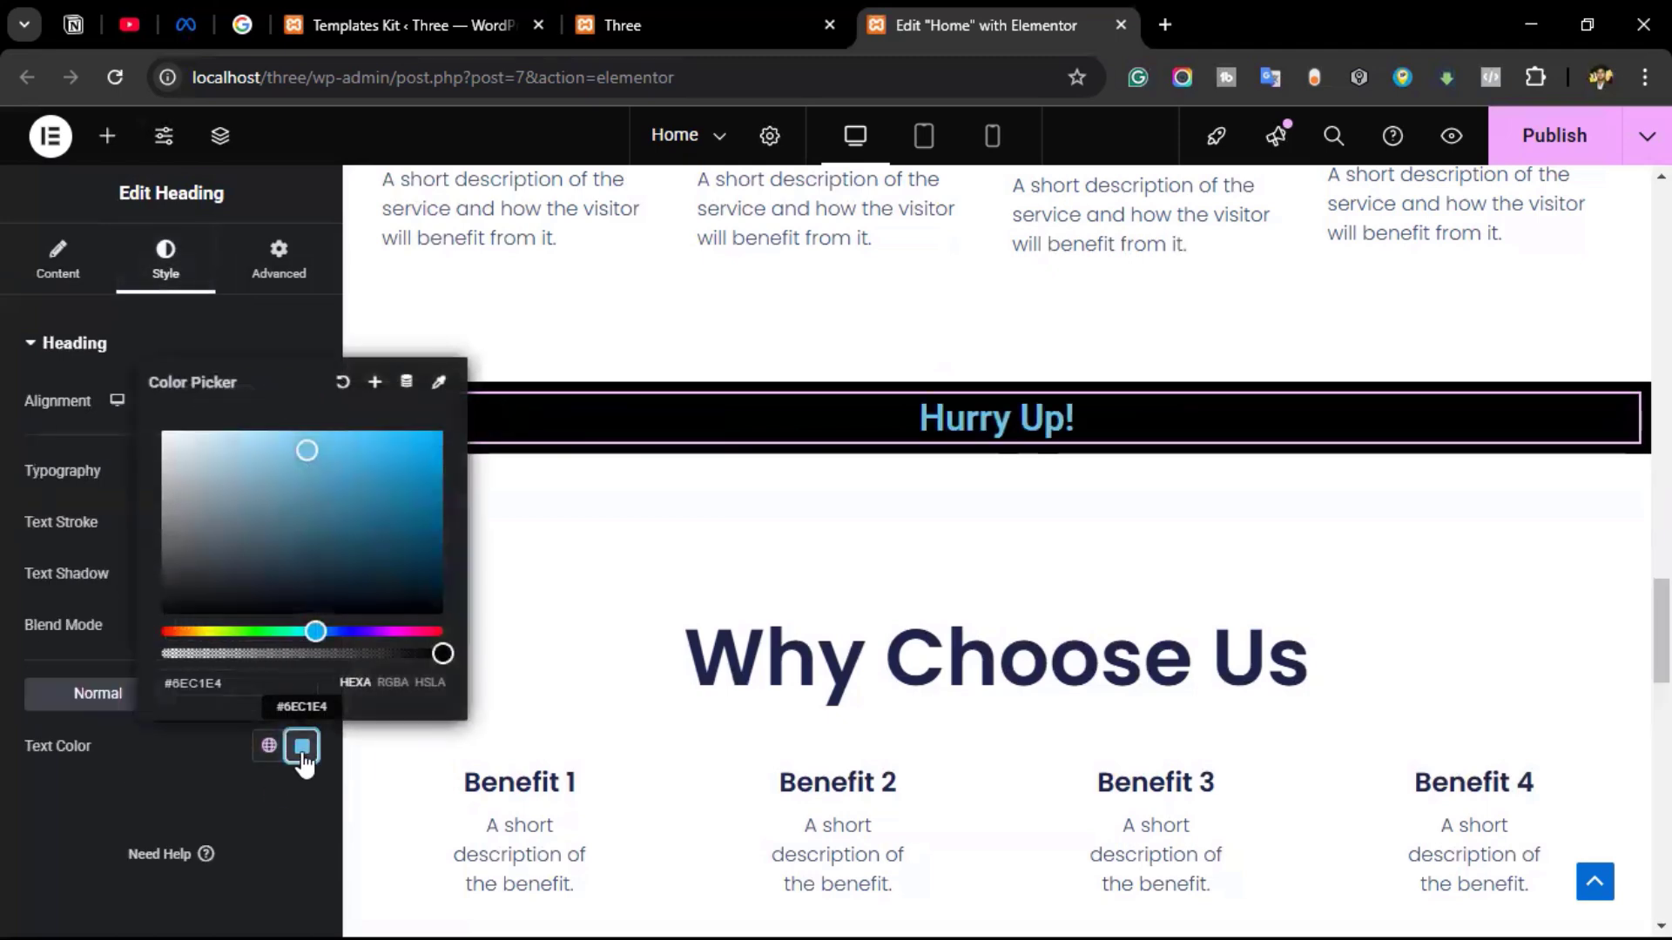
pyautogui.moveTo(220, 485); pyautogui.dragTo(150, 437)
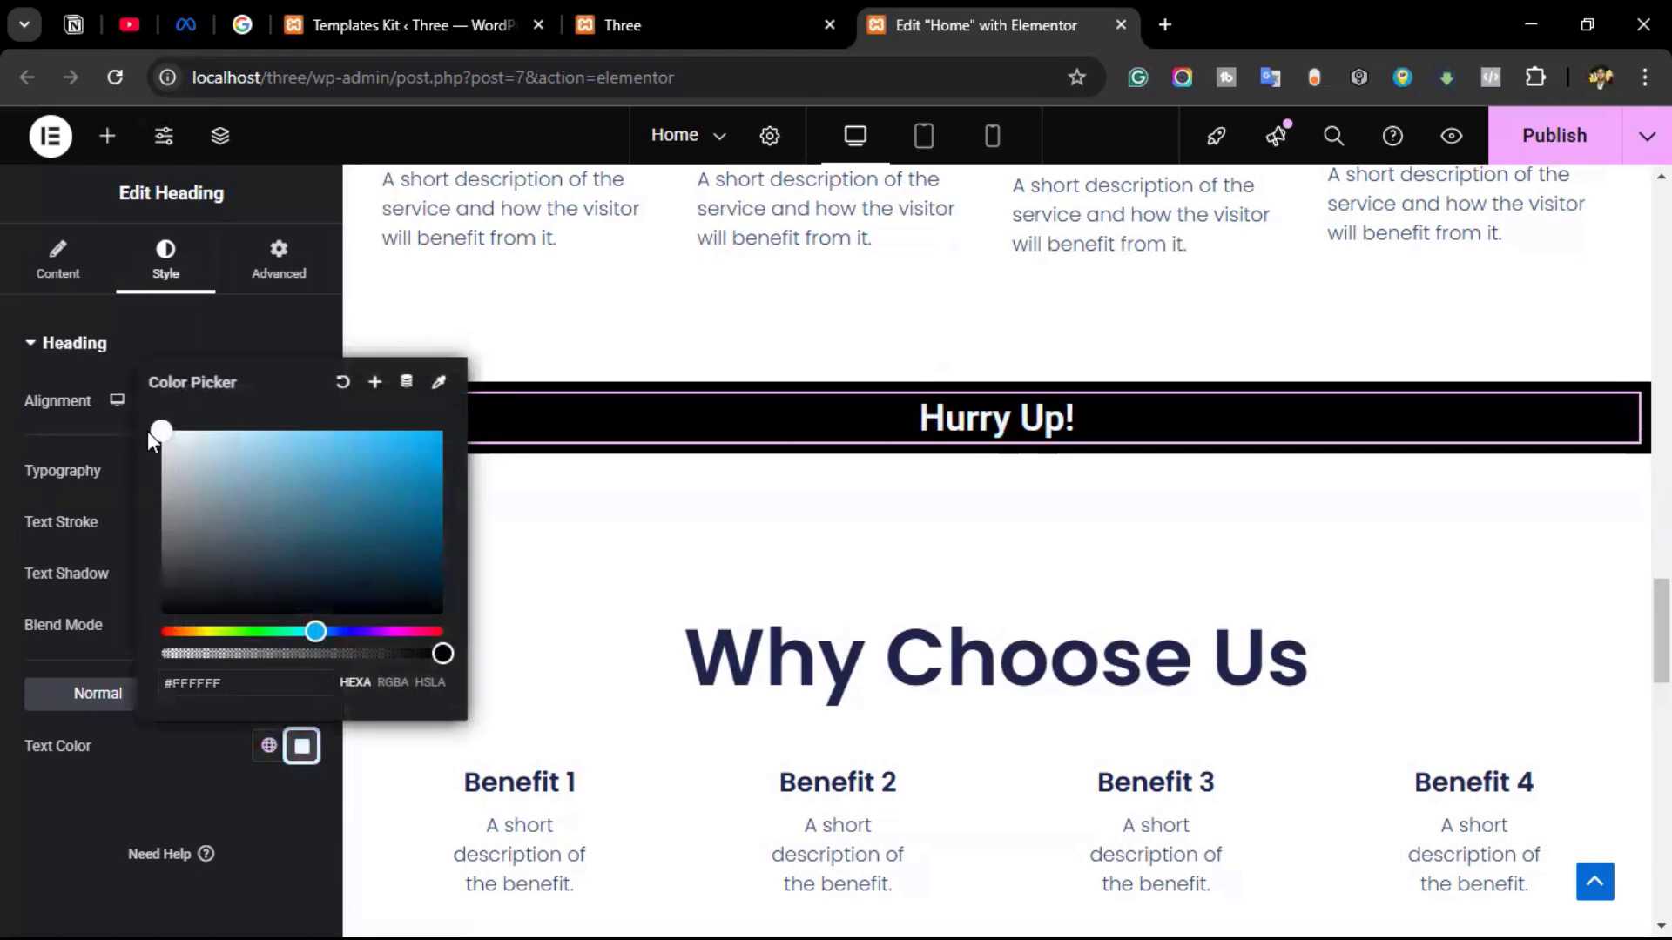
pyautogui.click(2, 472)
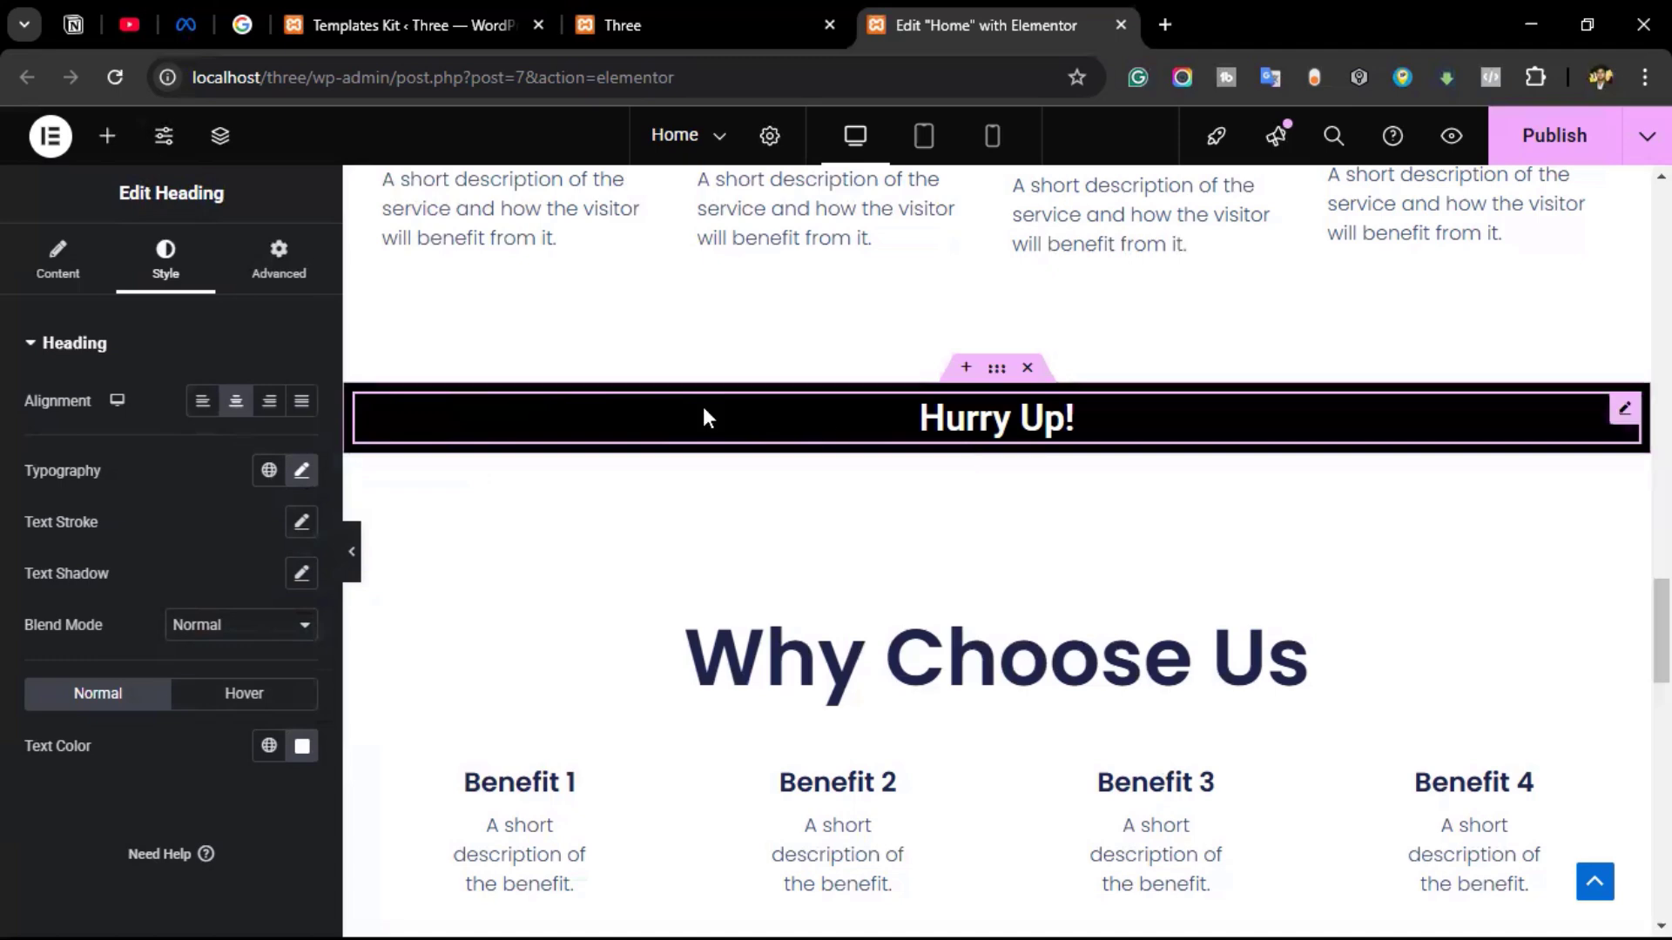
# Add a Text Editor widget below the "Hurry Up!" heading with the text "Grab the opportunity before the times end:".
pyautogui.click(109, 137)
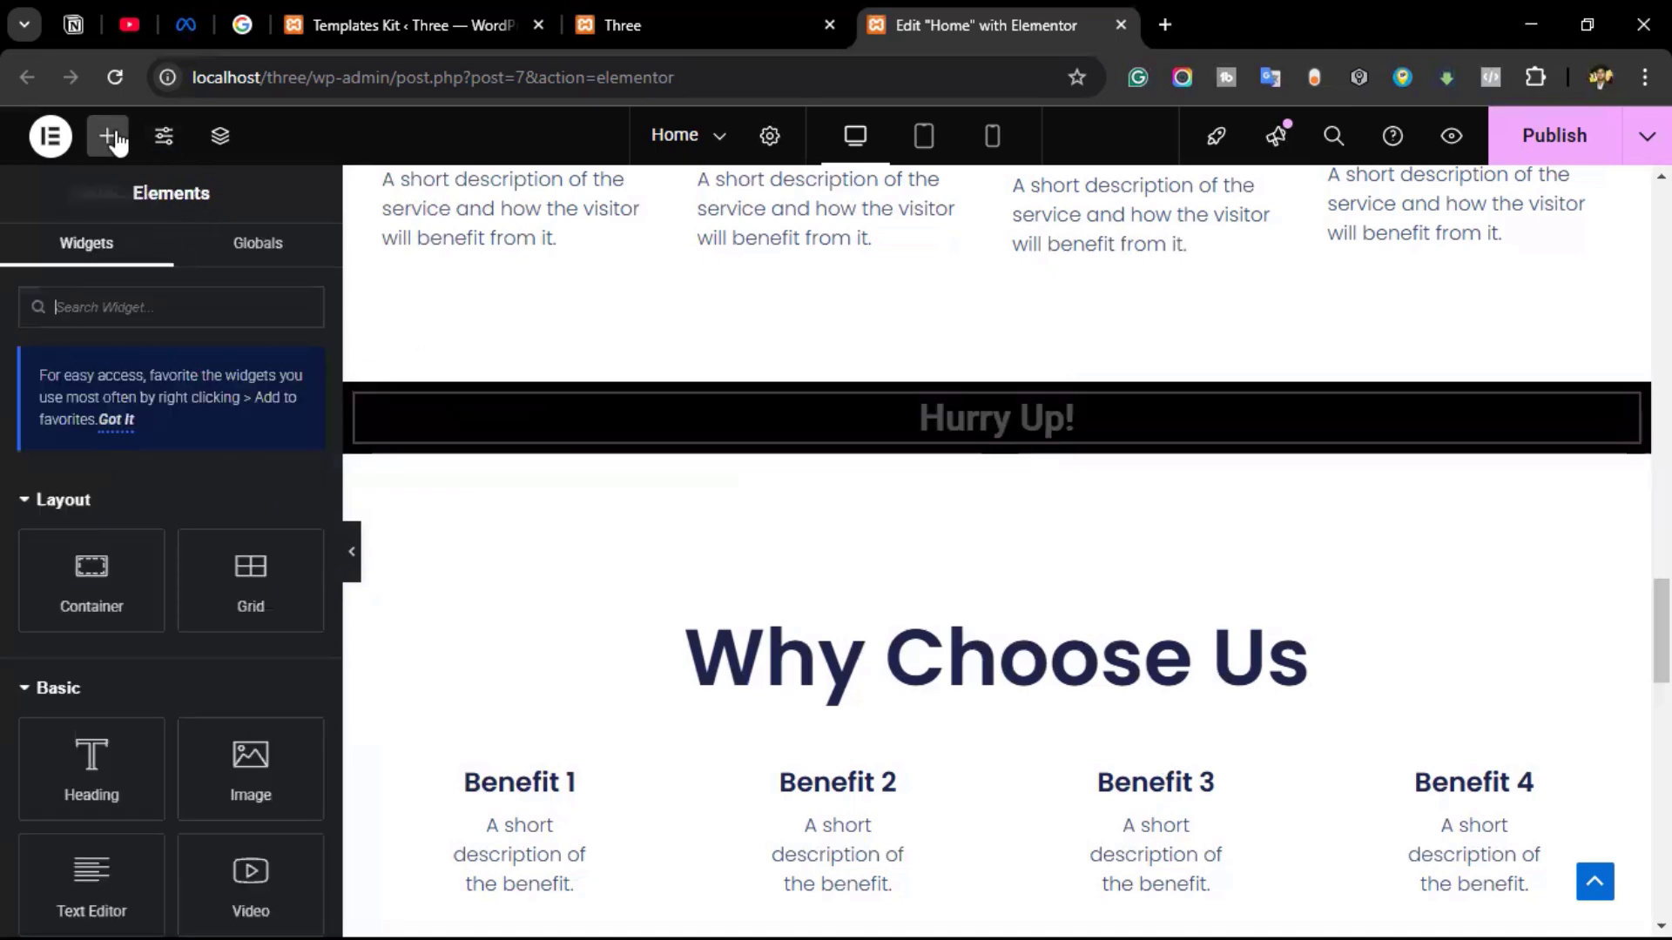
pyautogui.moveTo(128, 894); pyautogui.dragTo(1078, 429)
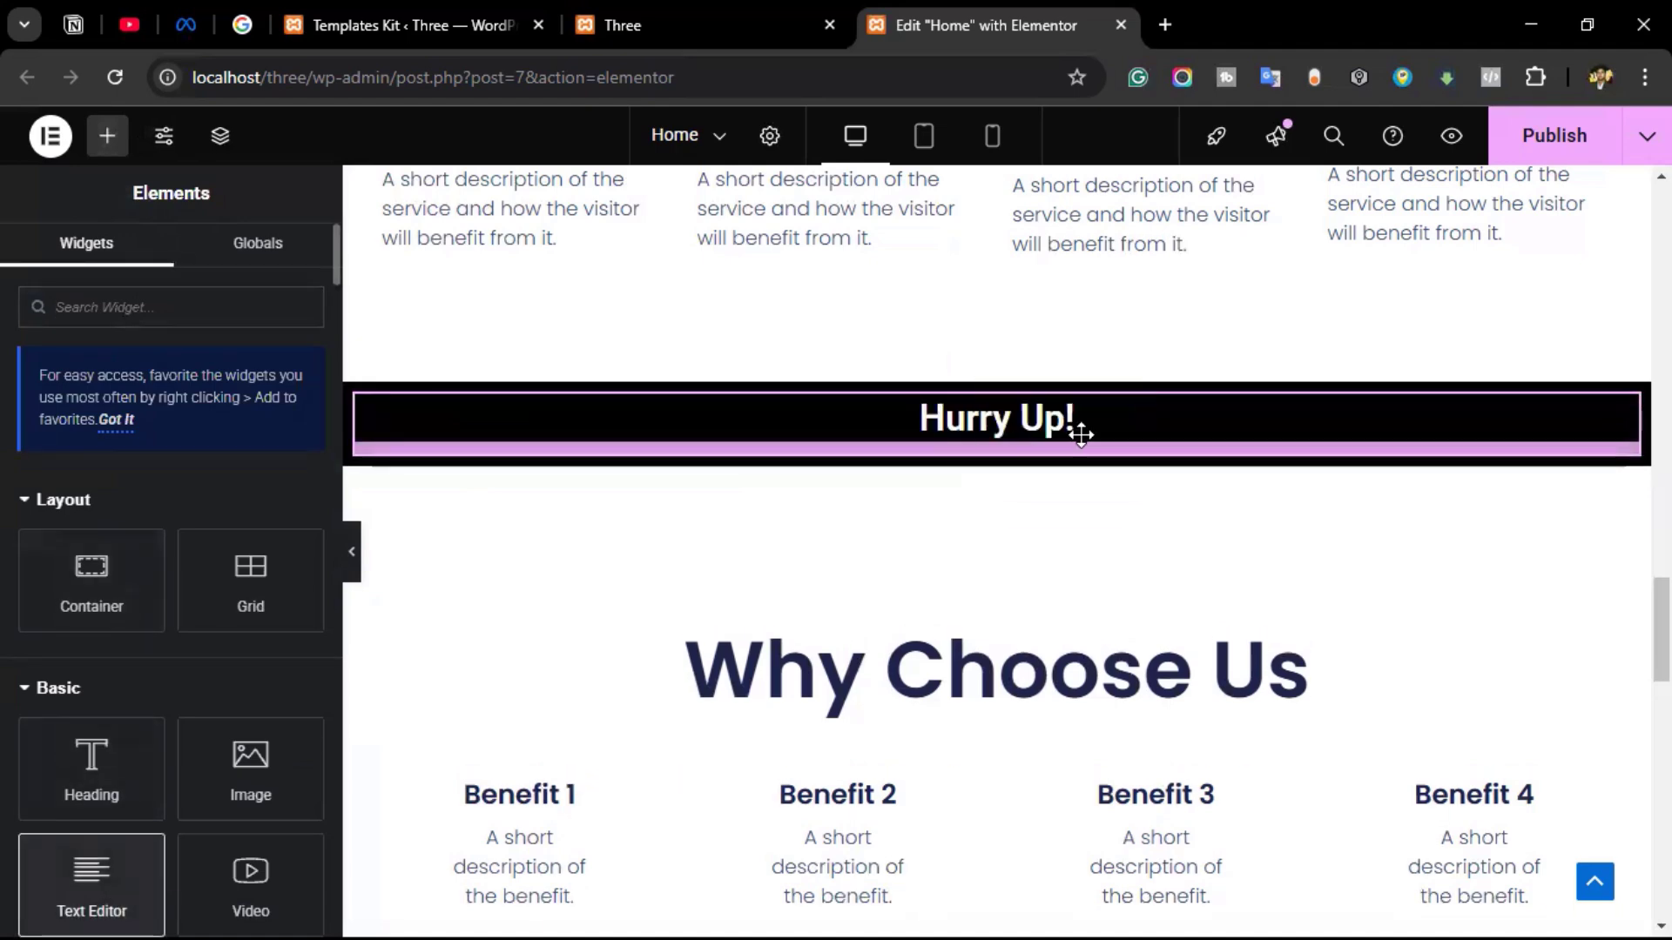
pyautogui.moveTo(115, 752); pyautogui.dragTo(52, 582)
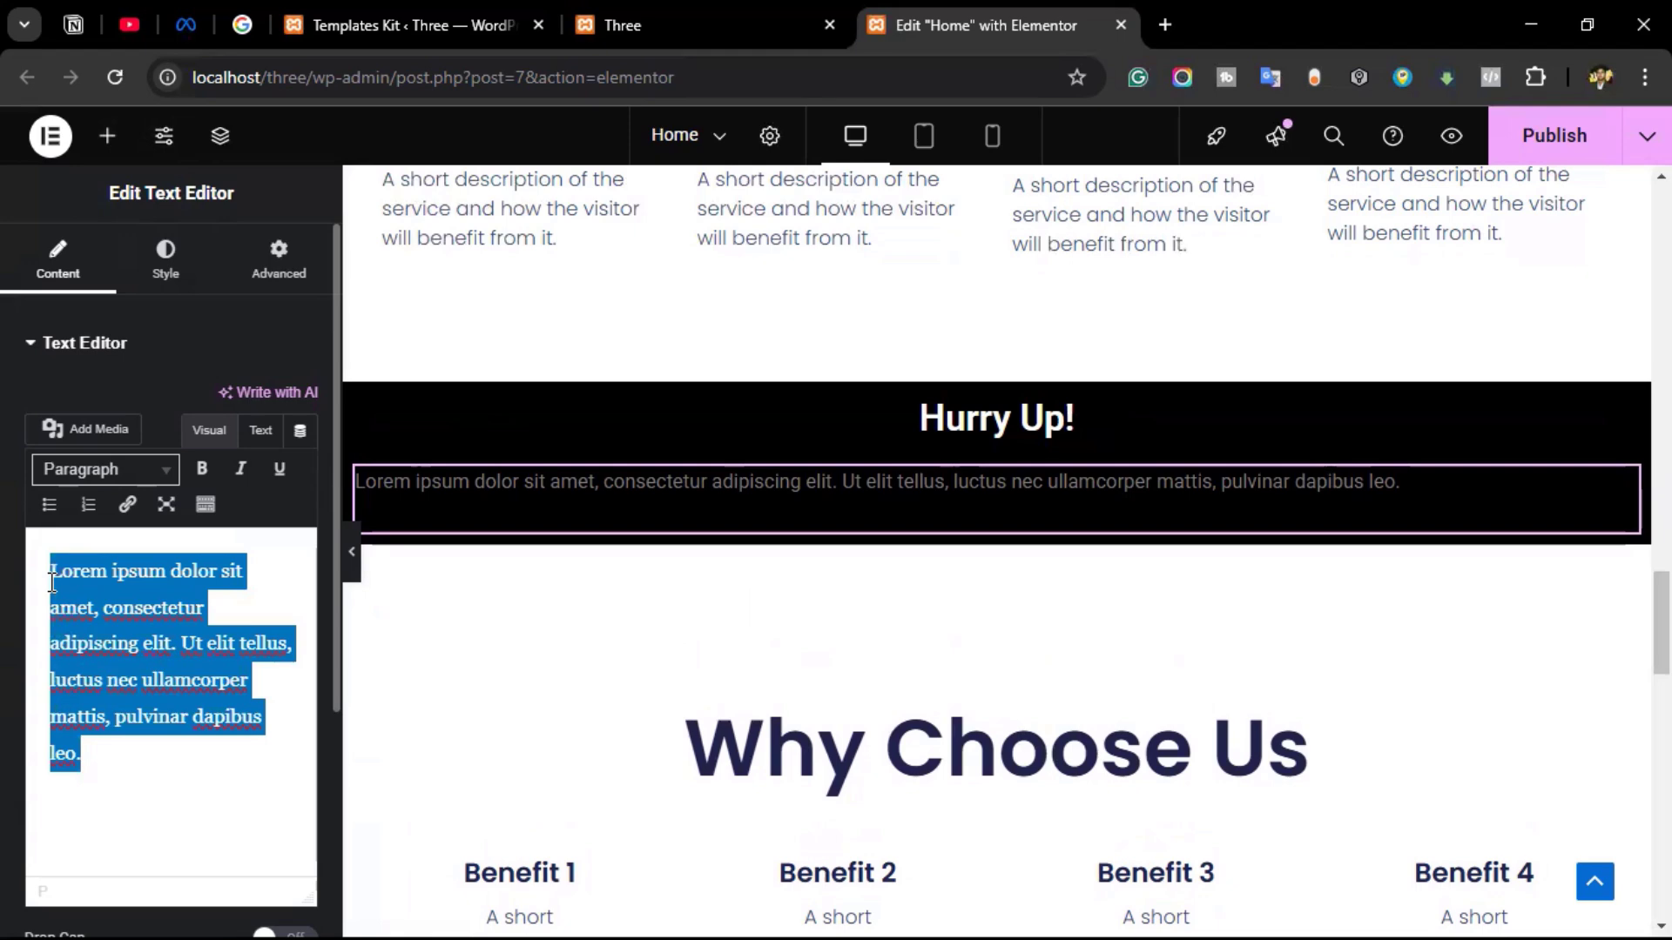
pyautogui.press('BackSpace')
pyautogui.write('Grab the opportunity before the times end:')
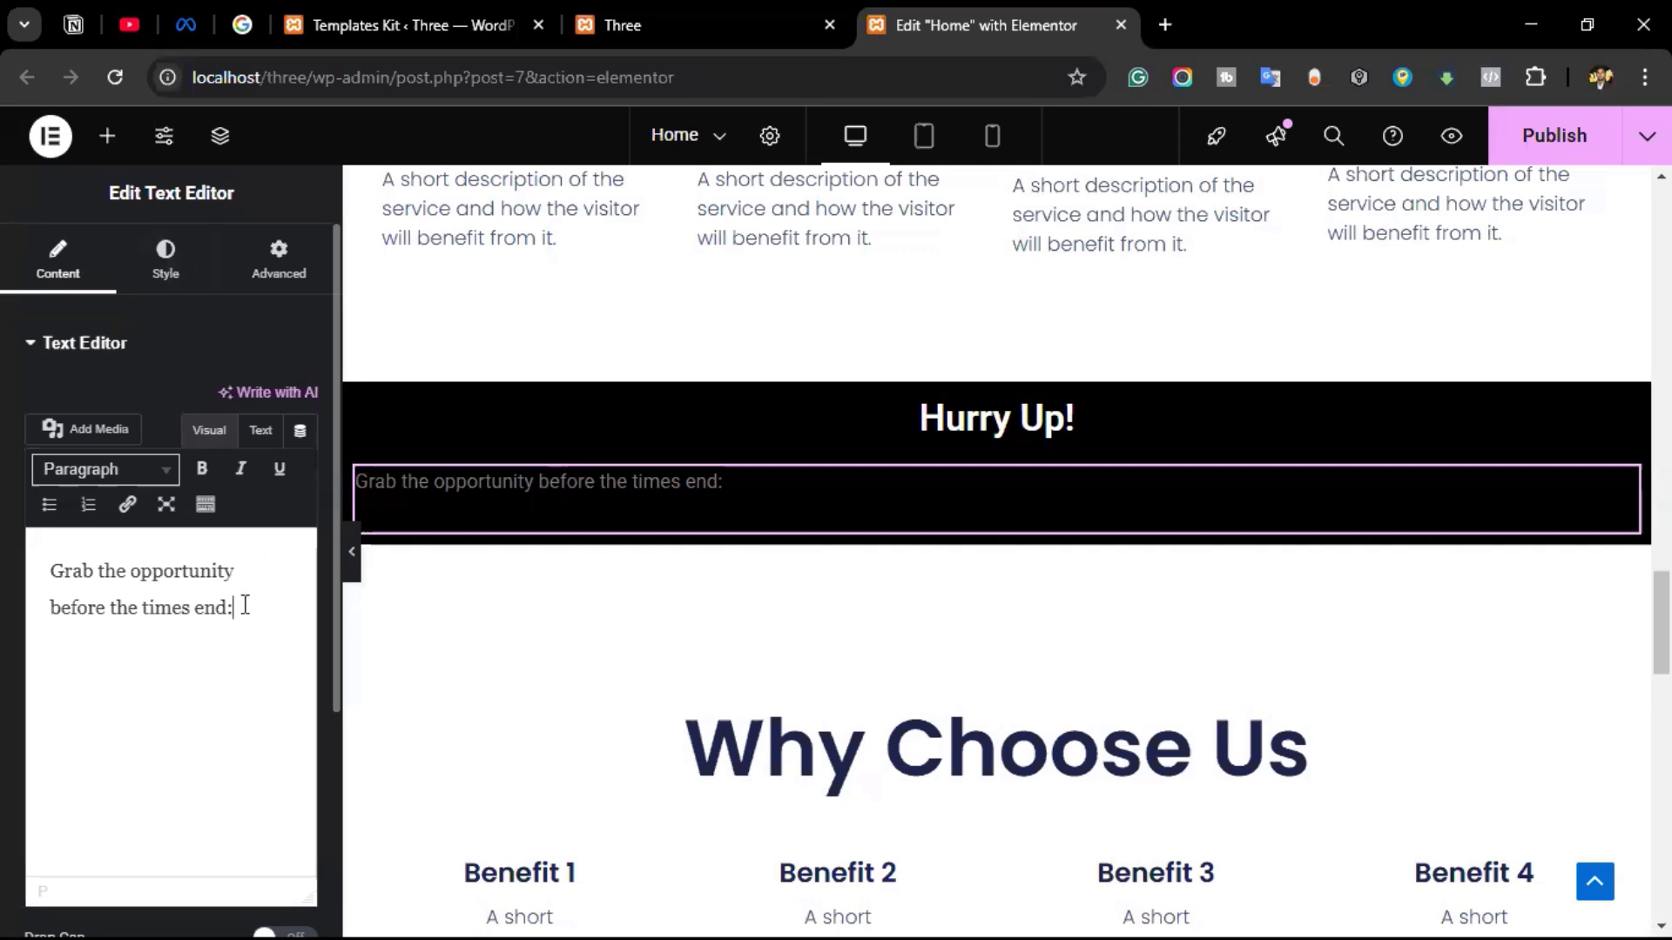
# Center the text below the "Hurry Up!" heading and set its text color to white.
pyautogui.click(199, 285)
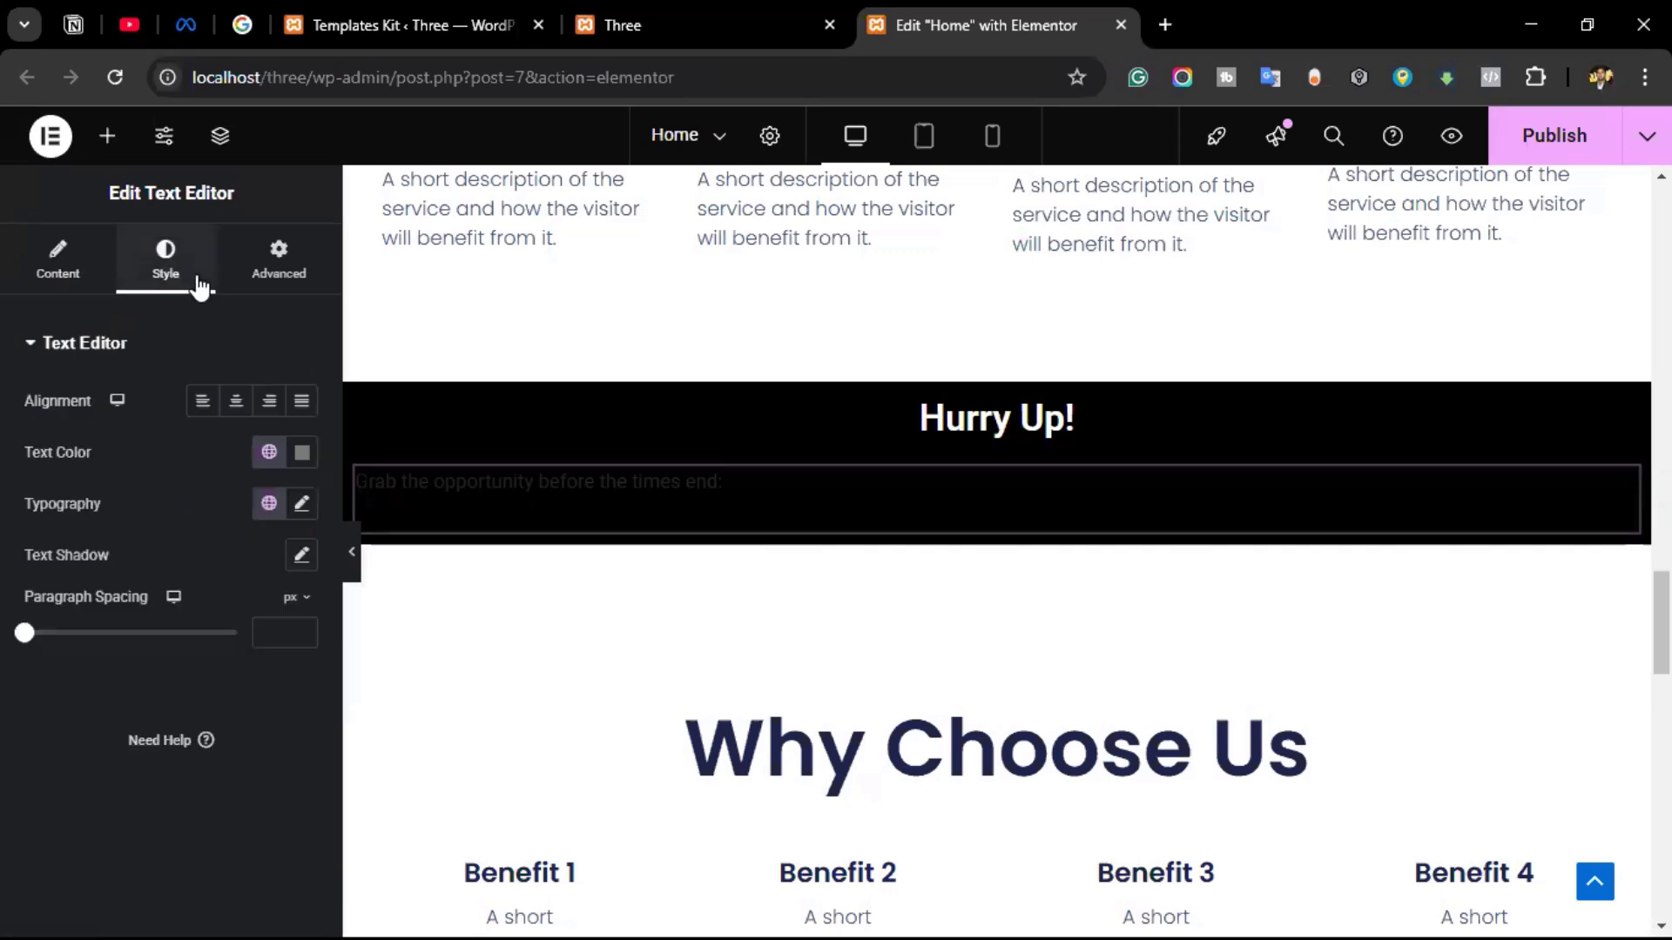
pyautogui.click(232, 402)
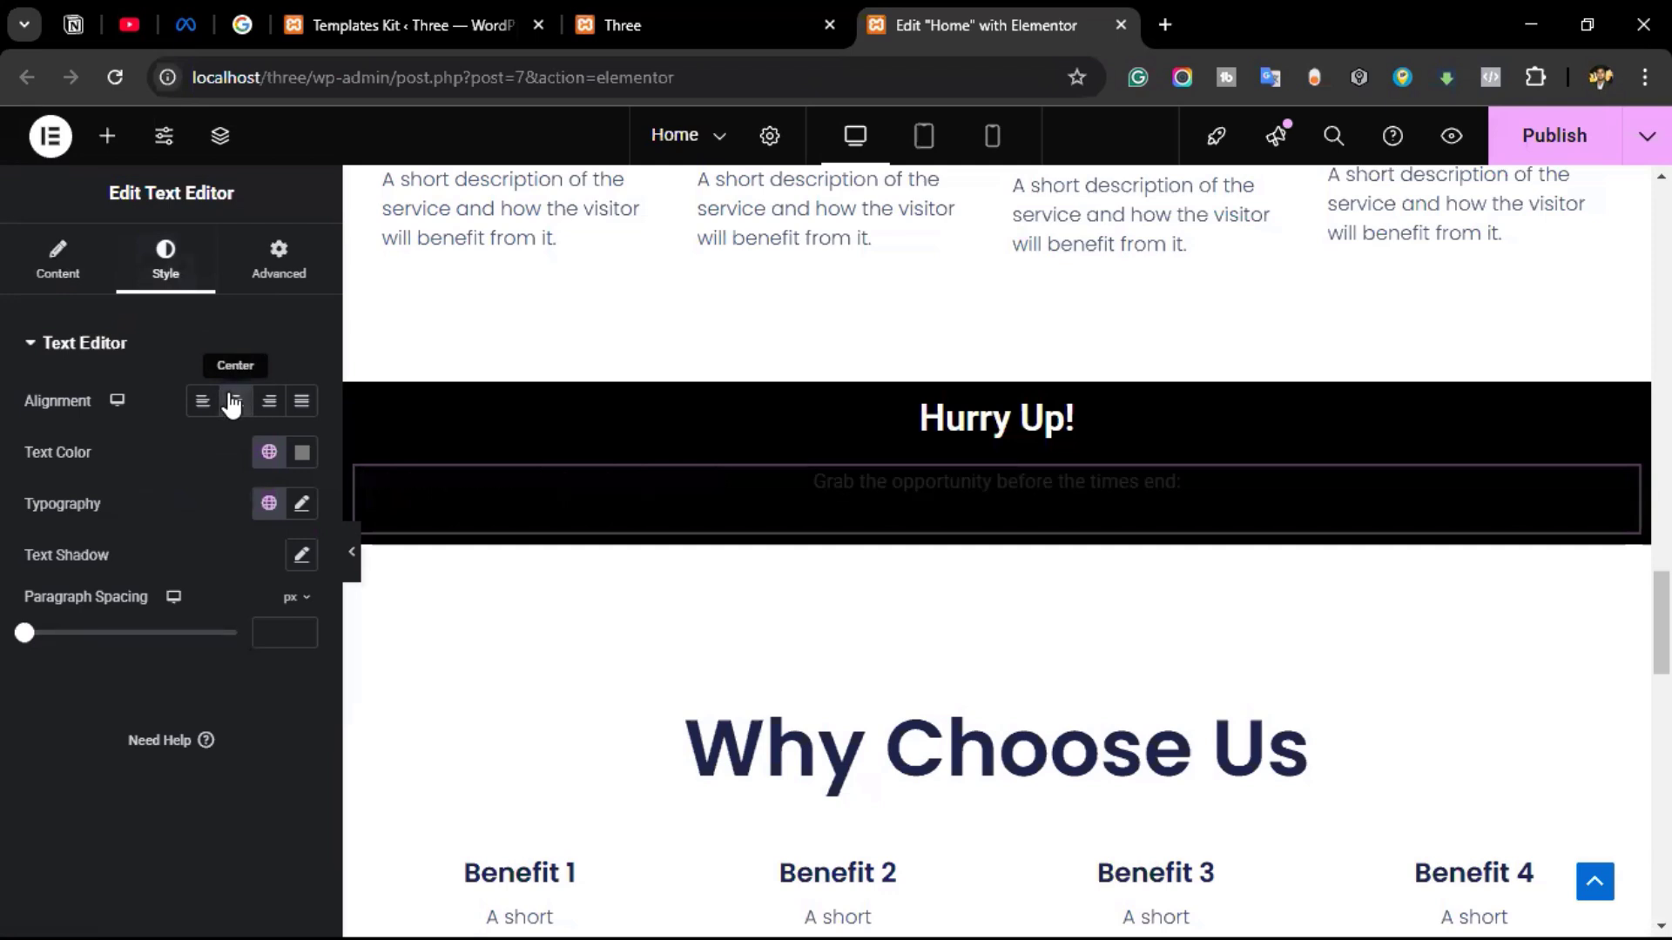
pyautogui.click(302, 452)
pyautogui.moveTo(163, 592); pyautogui.dragTo(161, 549)
pyautogui.click(4, 470)
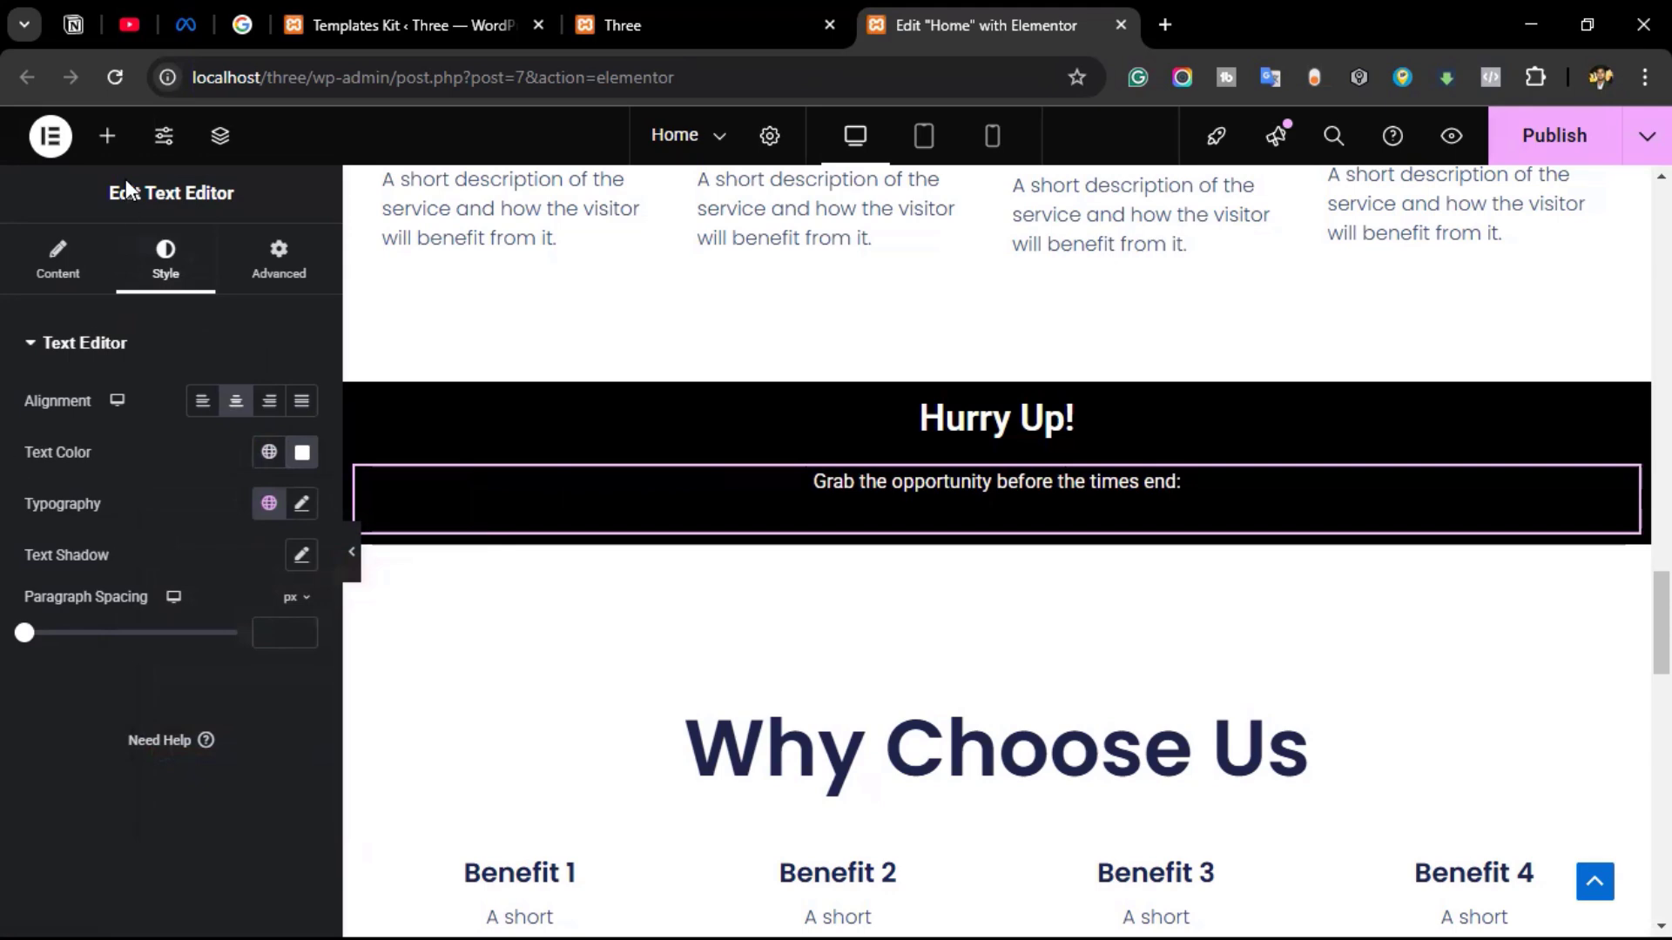
# Add the Royal Addons Countdown widget to the black container, below the "Grab the opportunity" text.
pyautogui.click(107, 135)
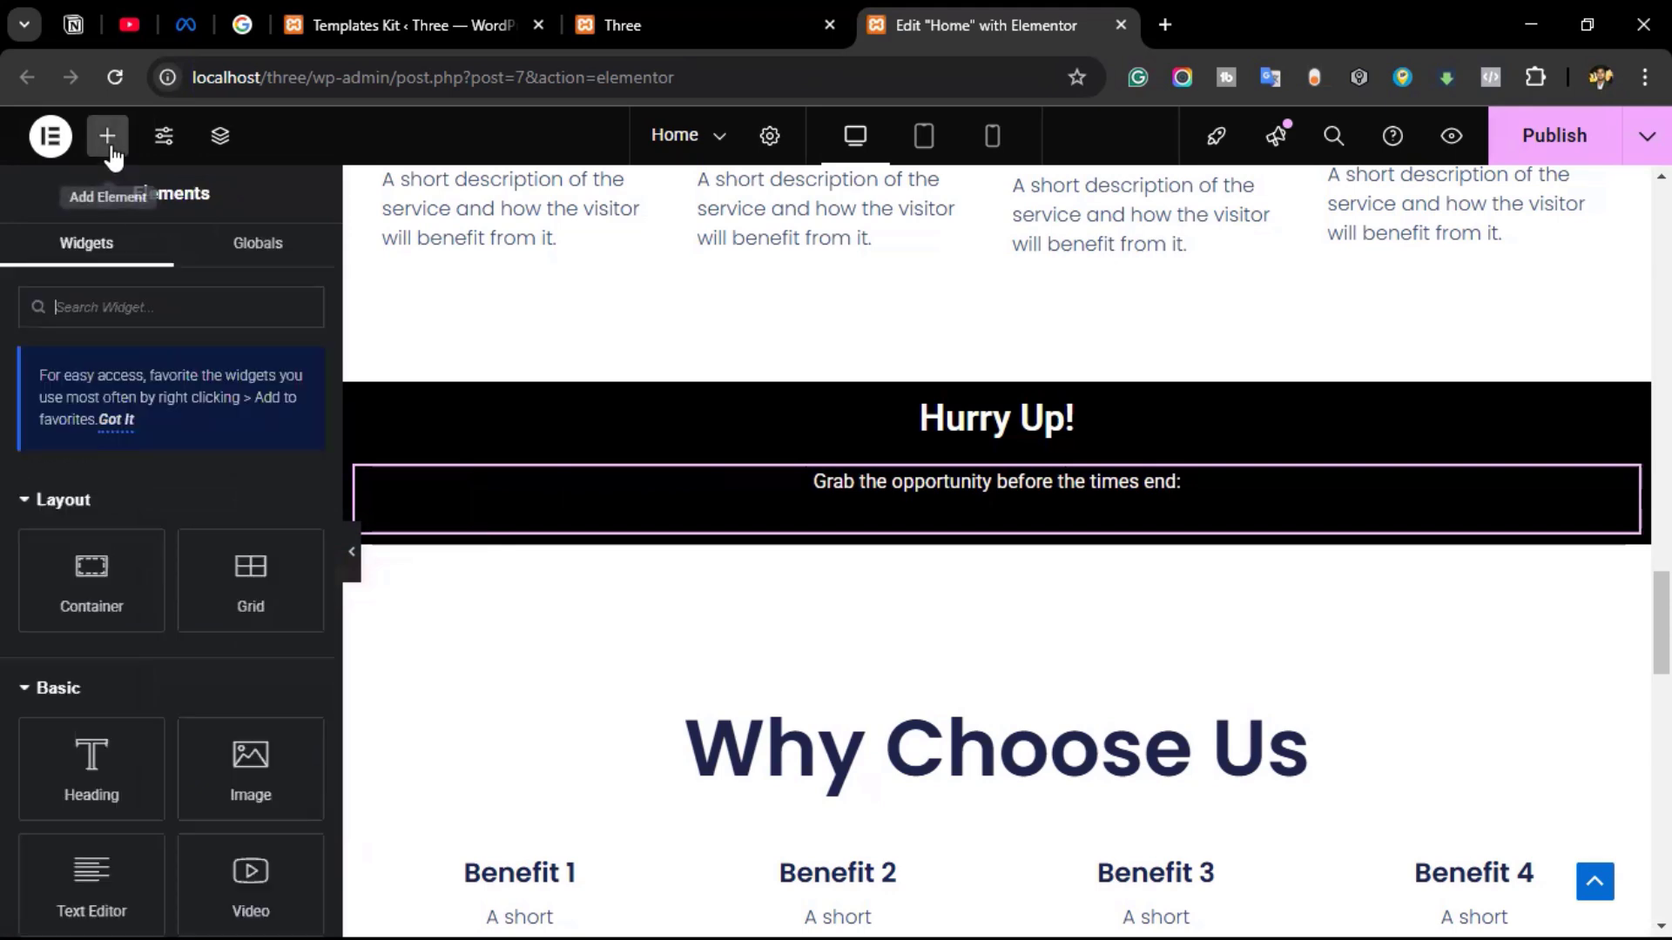
pyautogui.click(134, 509)
pyautogui.click(136, 574)
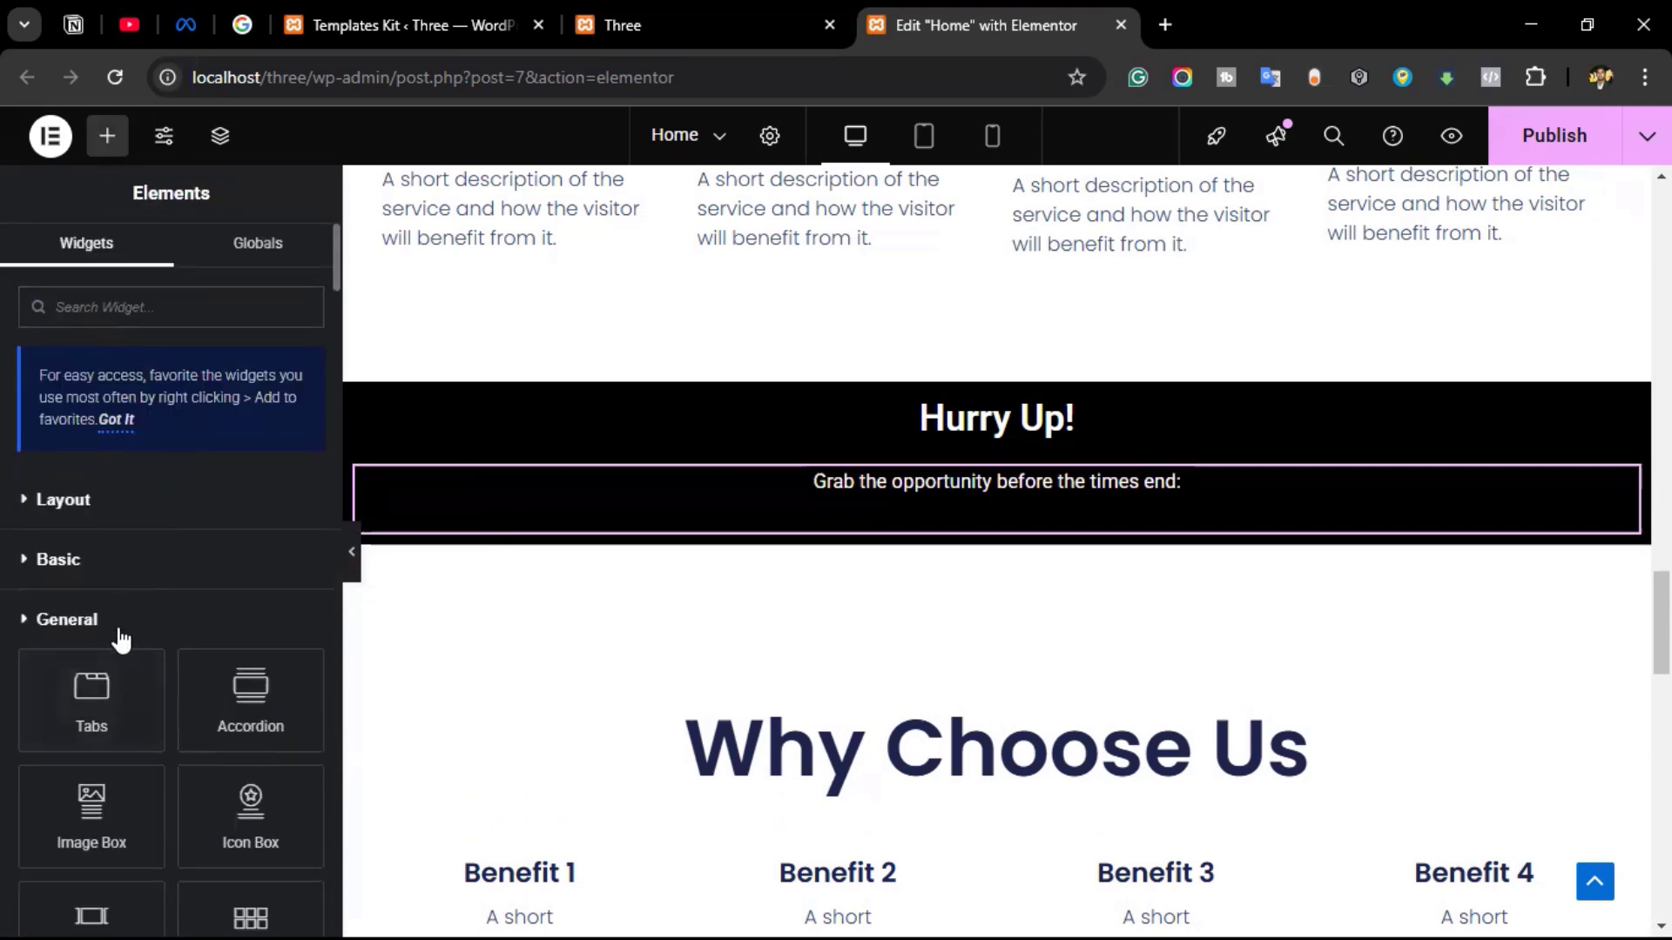
pyautogui.click(120, 638)
pyautogui.scroll(-4, 122, 640)
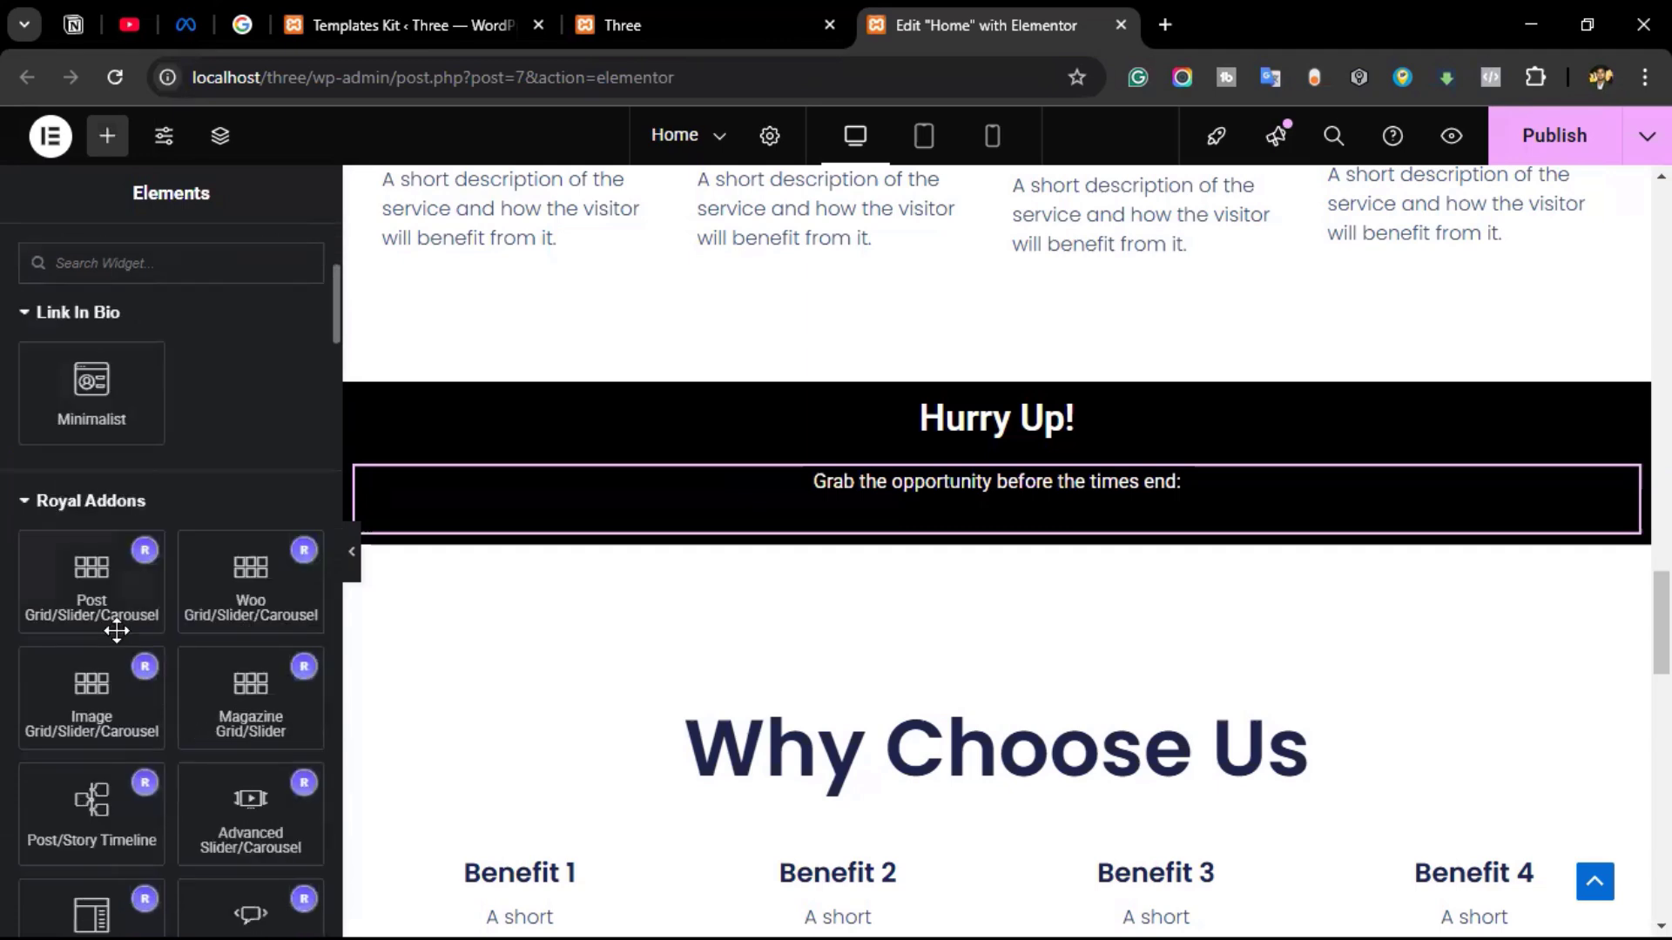
pyautogui.scroll(-2, 87, 518)
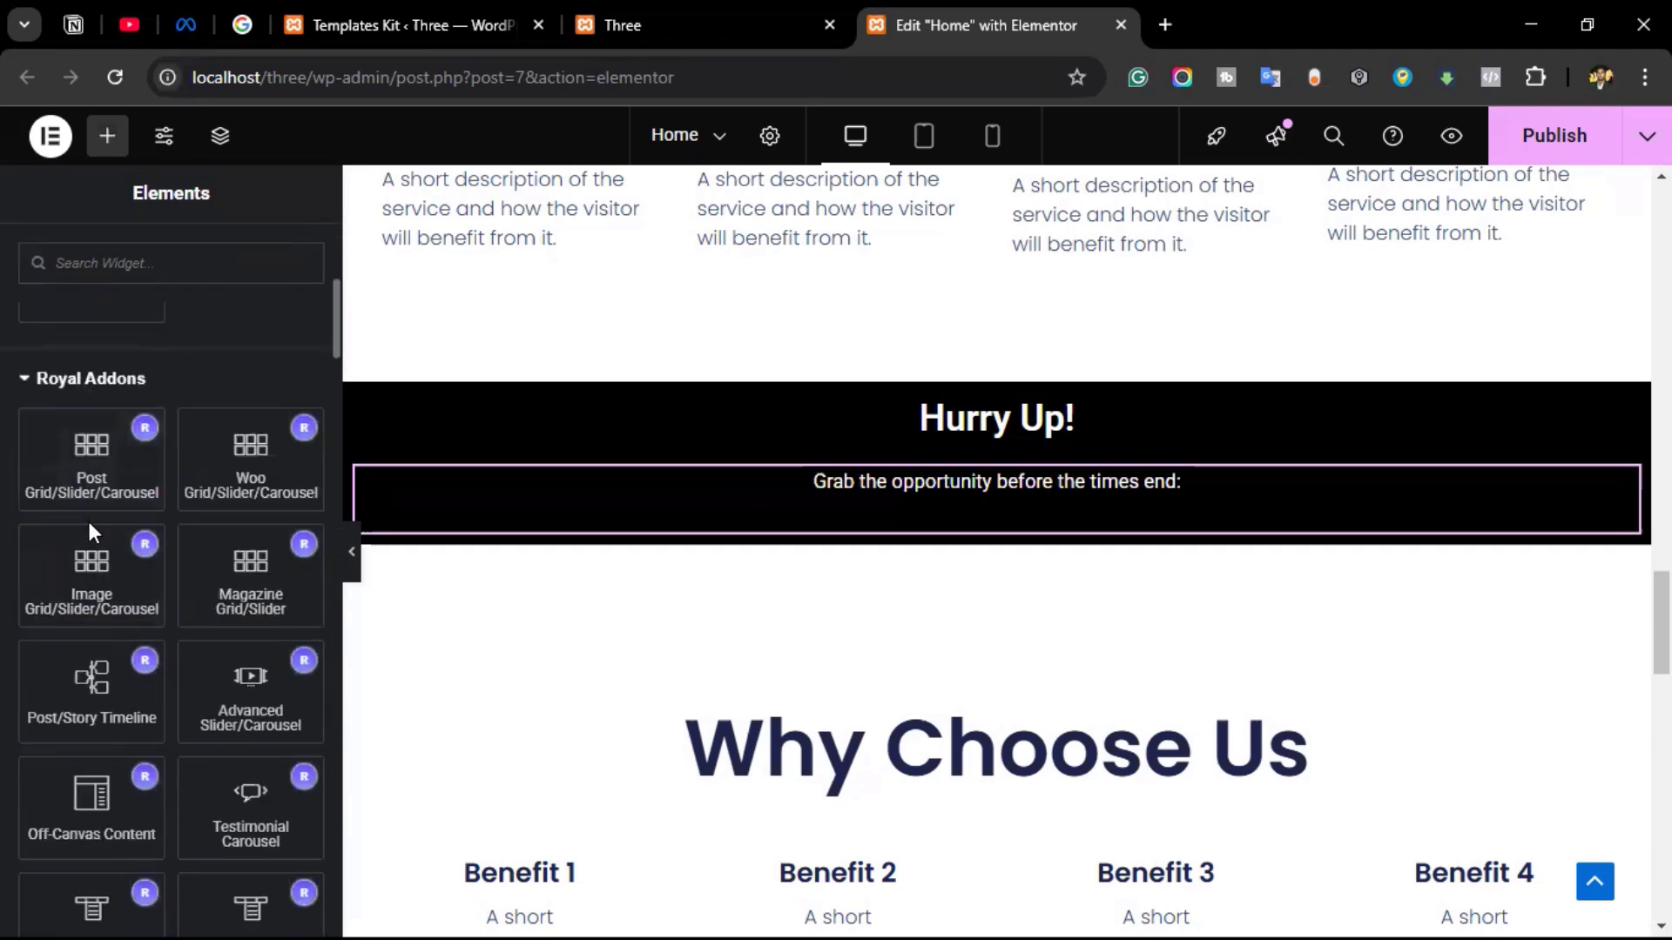
pyautogui.scroll(-10, 288, 509)
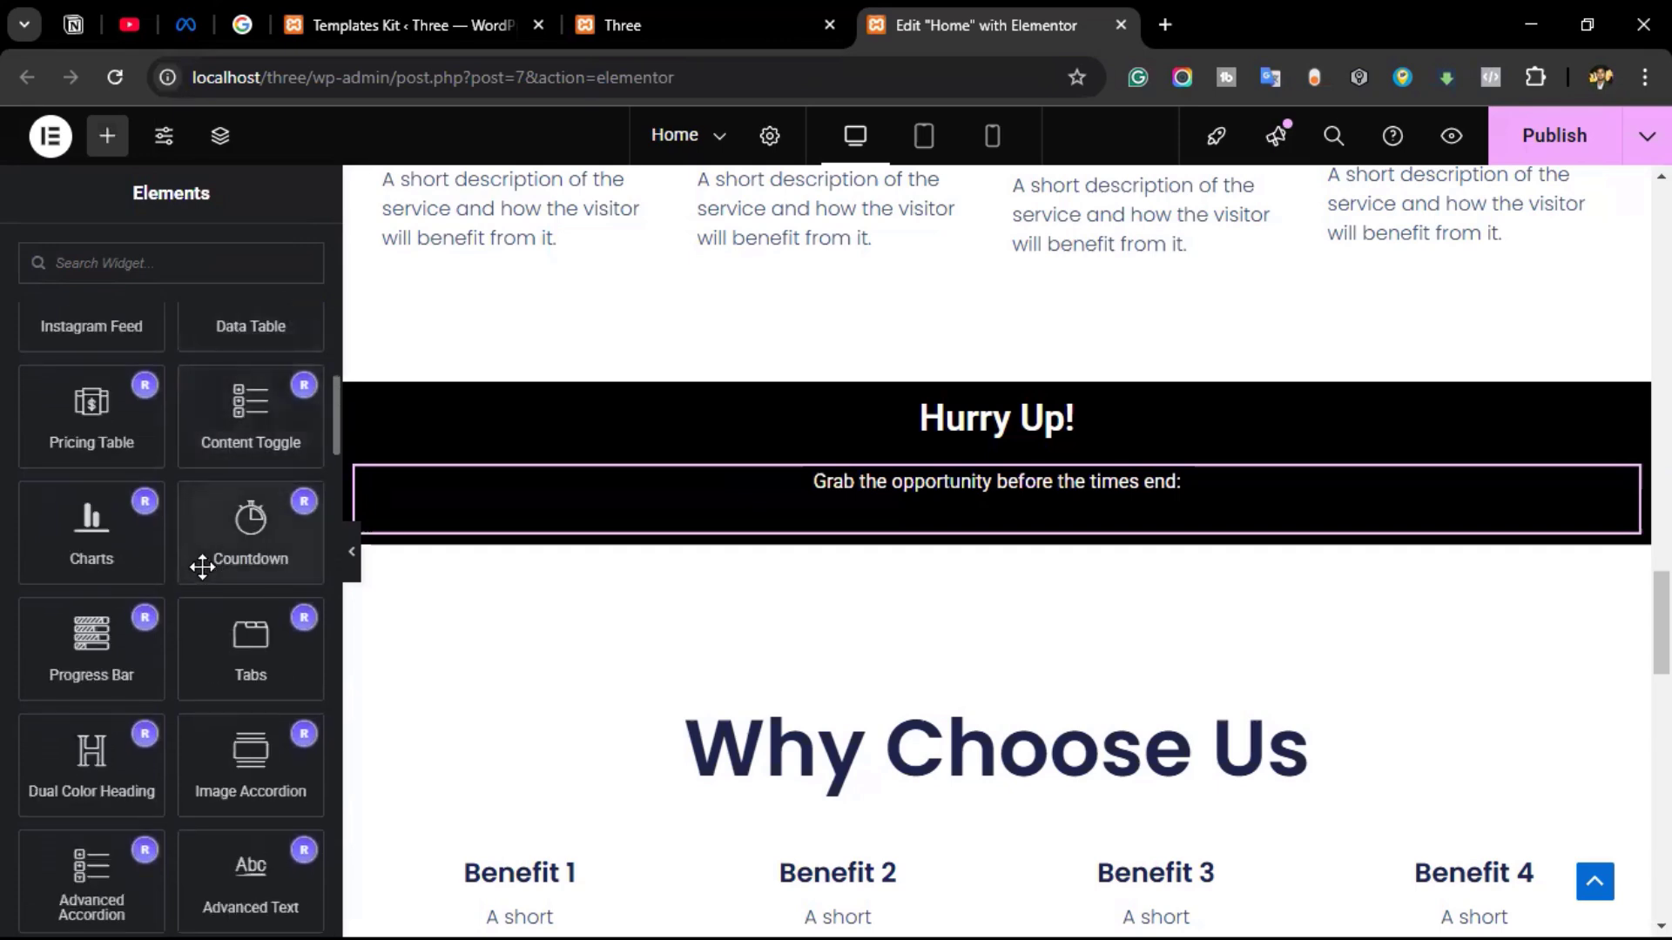
pyautogui.moveTo(246, 521); pyautogui.dragTo(1025, 532)
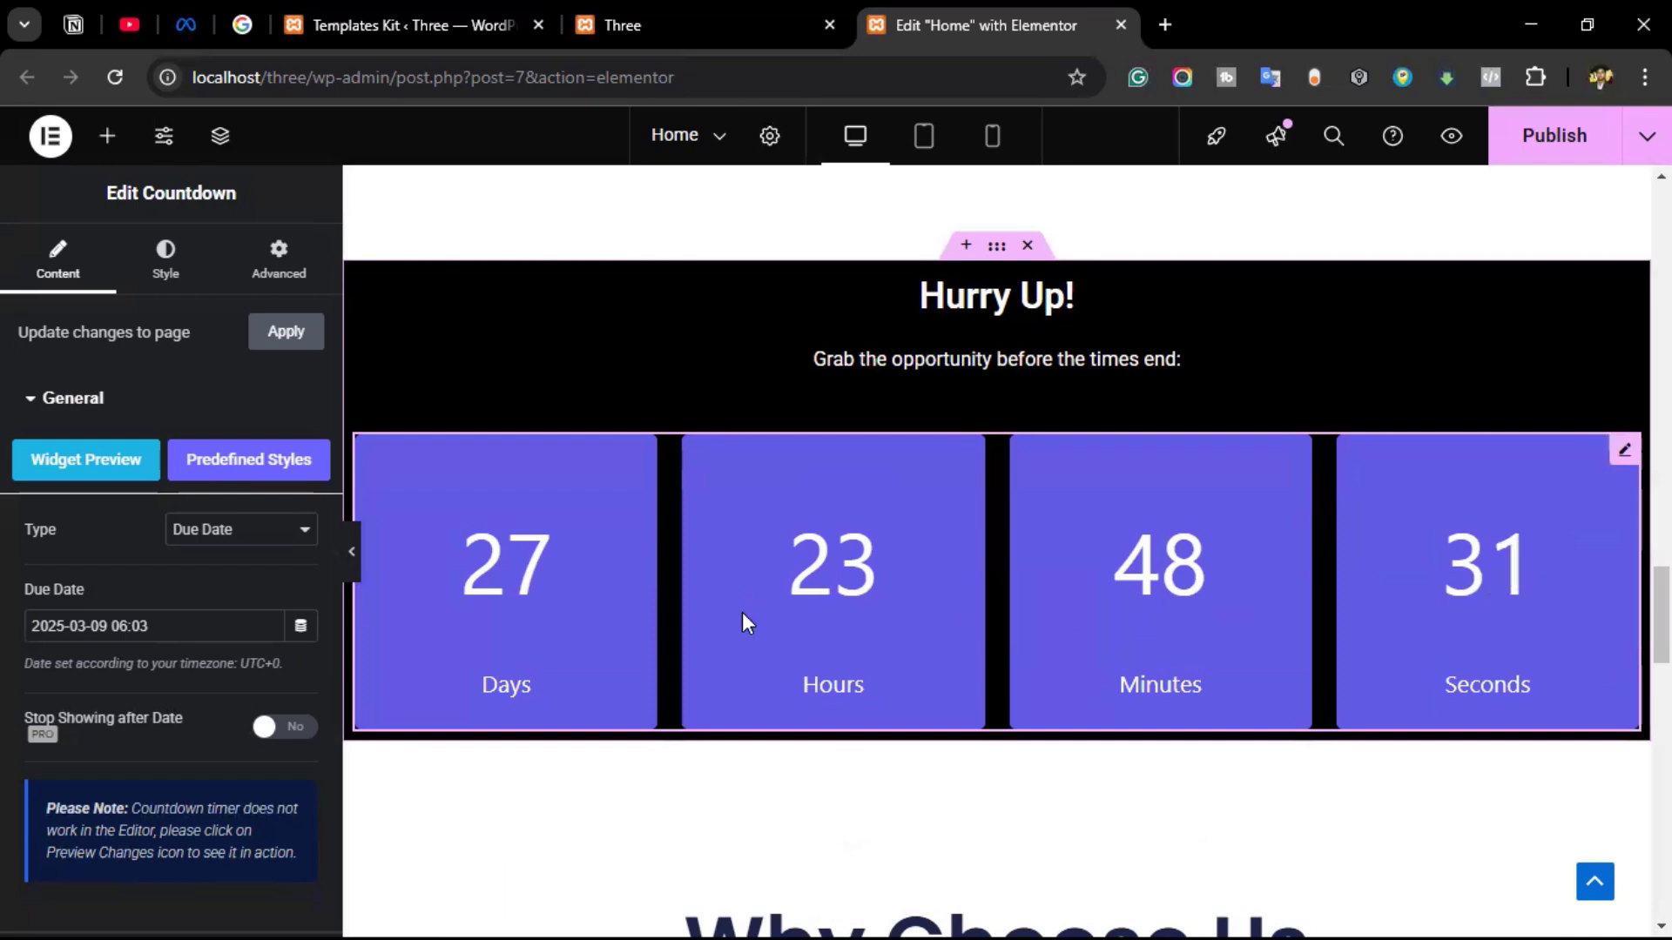
pyautogui.click(255, 633)
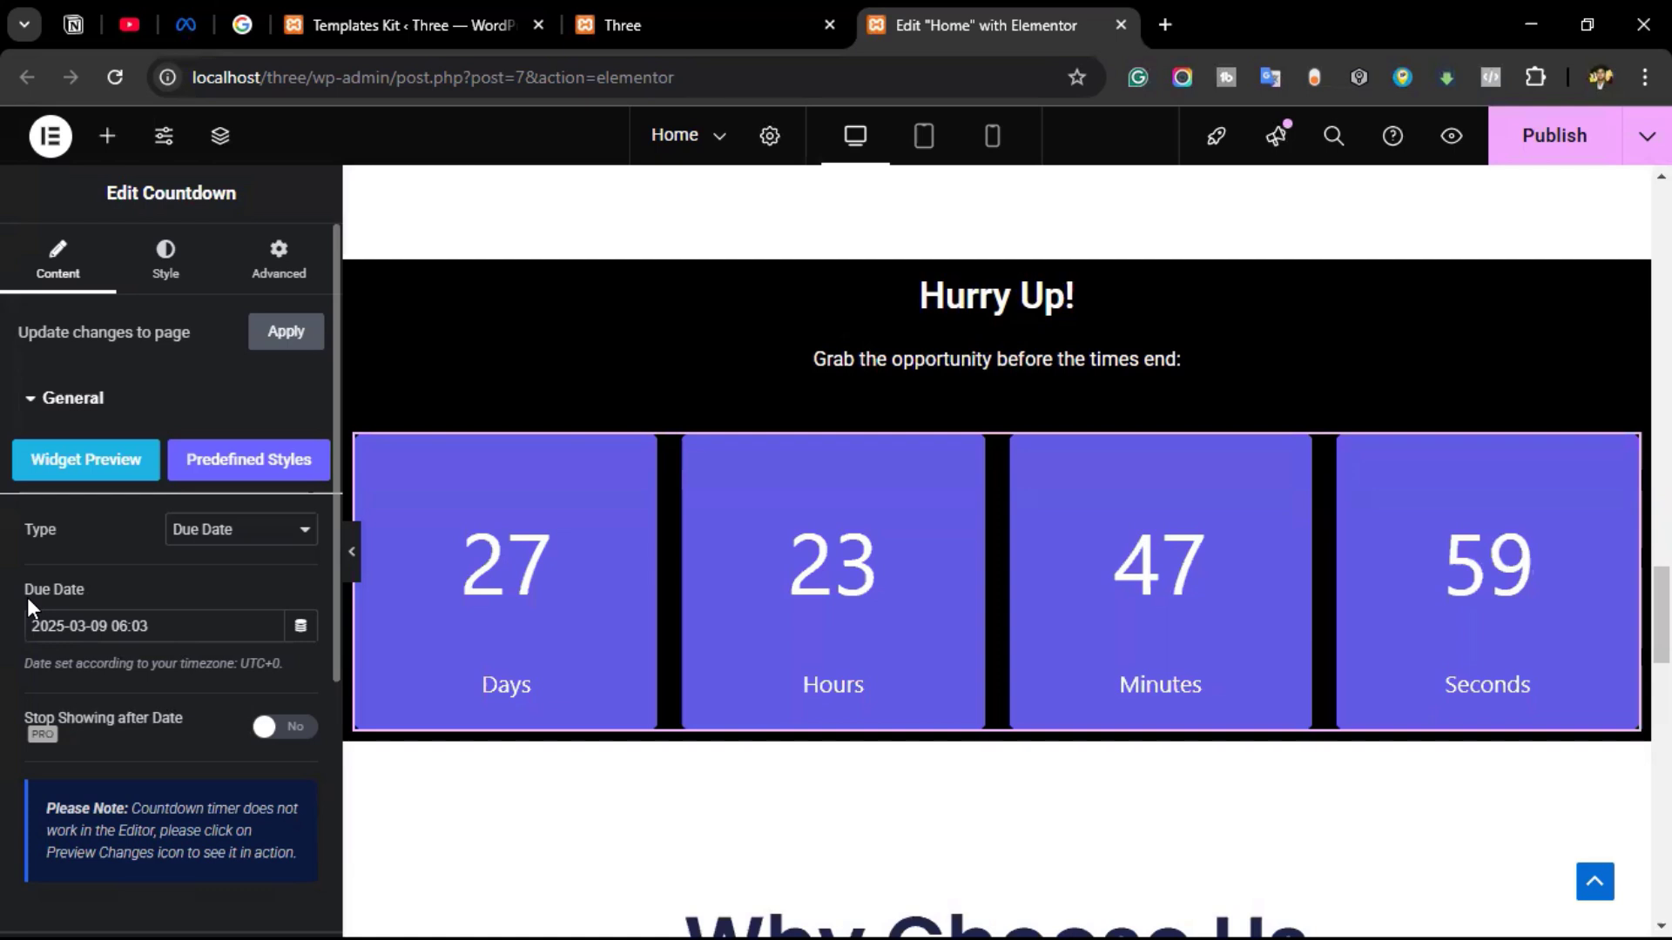
# Give the countdown a custom width of 80% and set its self-alignment to center.
pyautogui.click(275, 277)
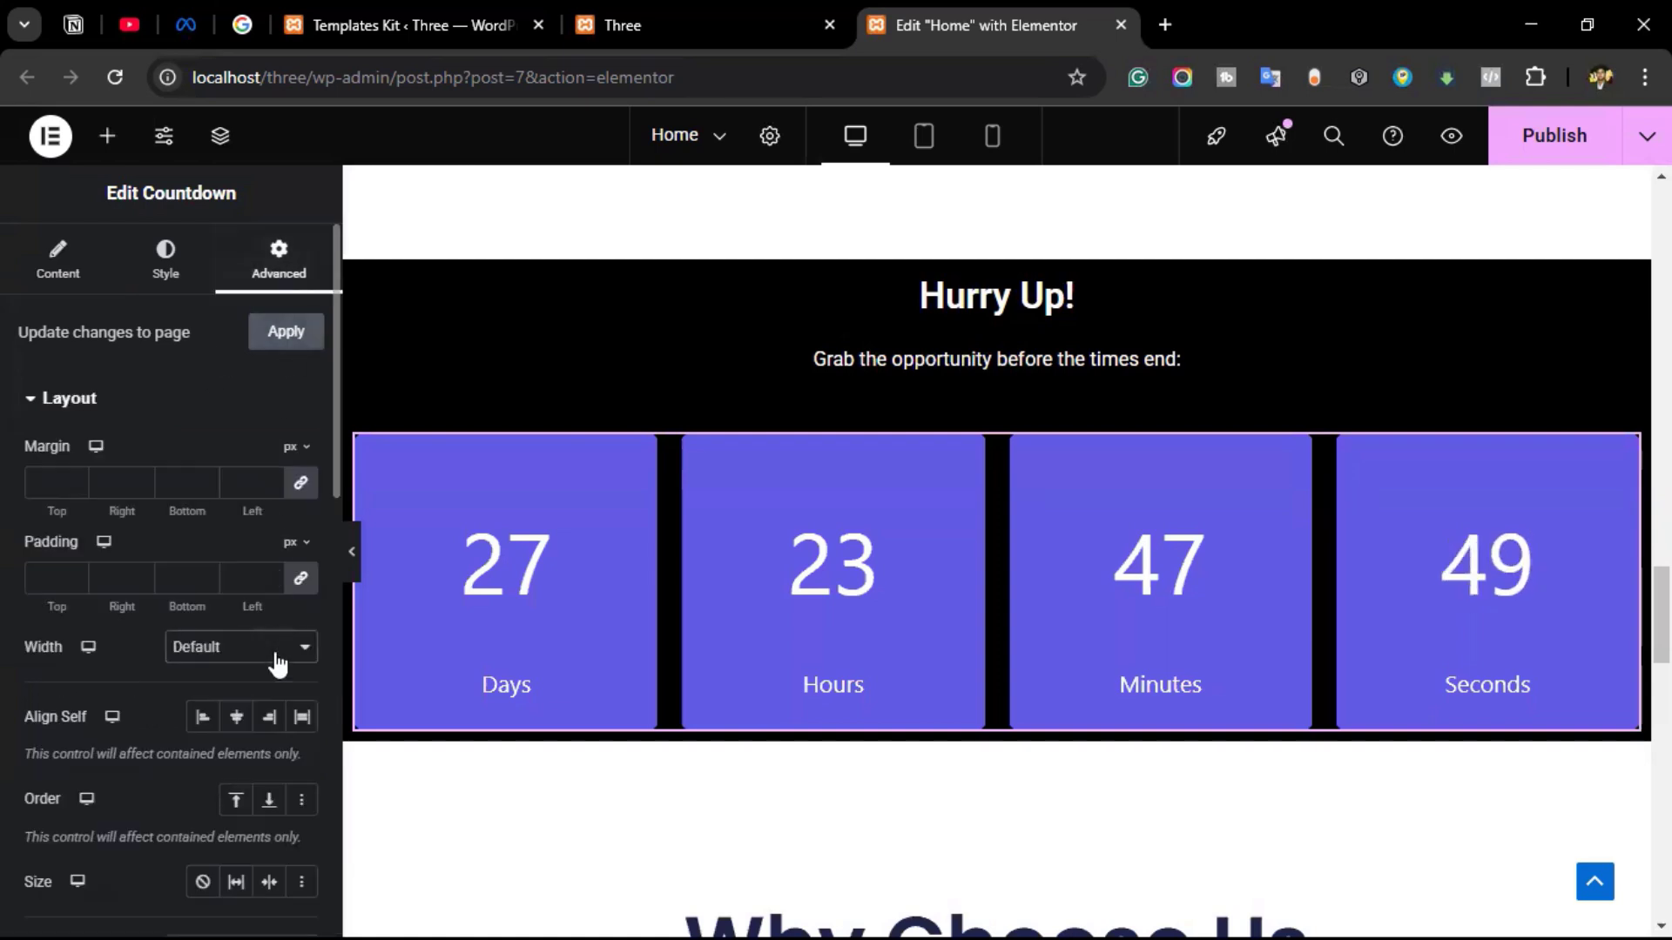
pyautogui.click(273, 655)
pyautogui.click(252, 769)
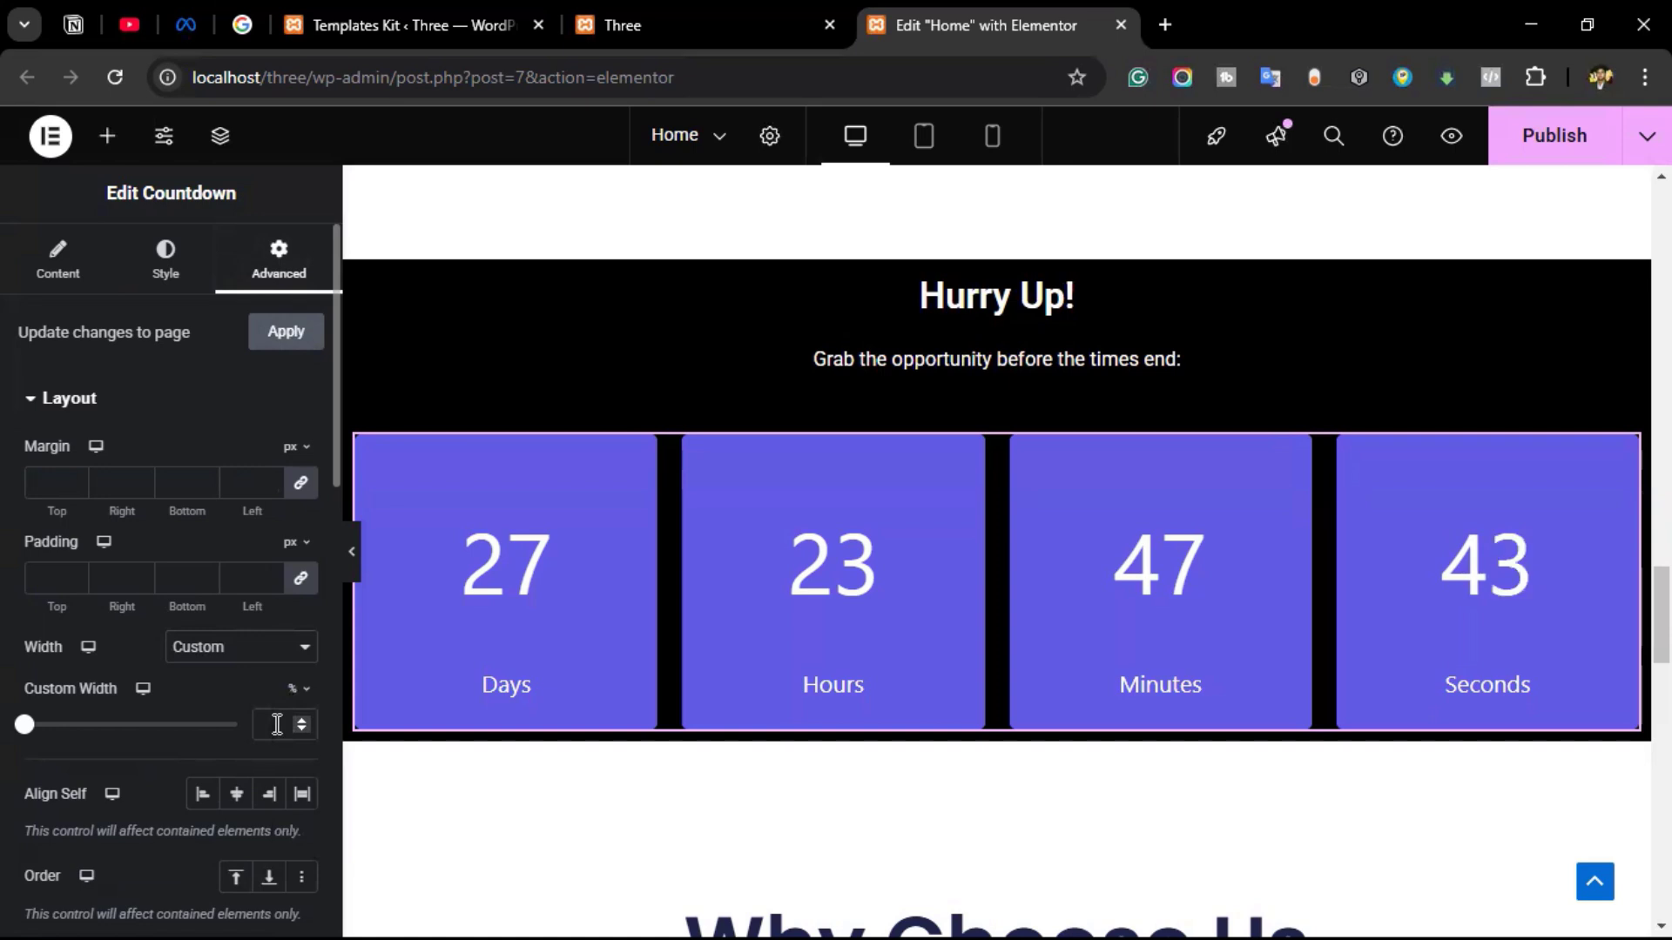
pyautogui.write('80')
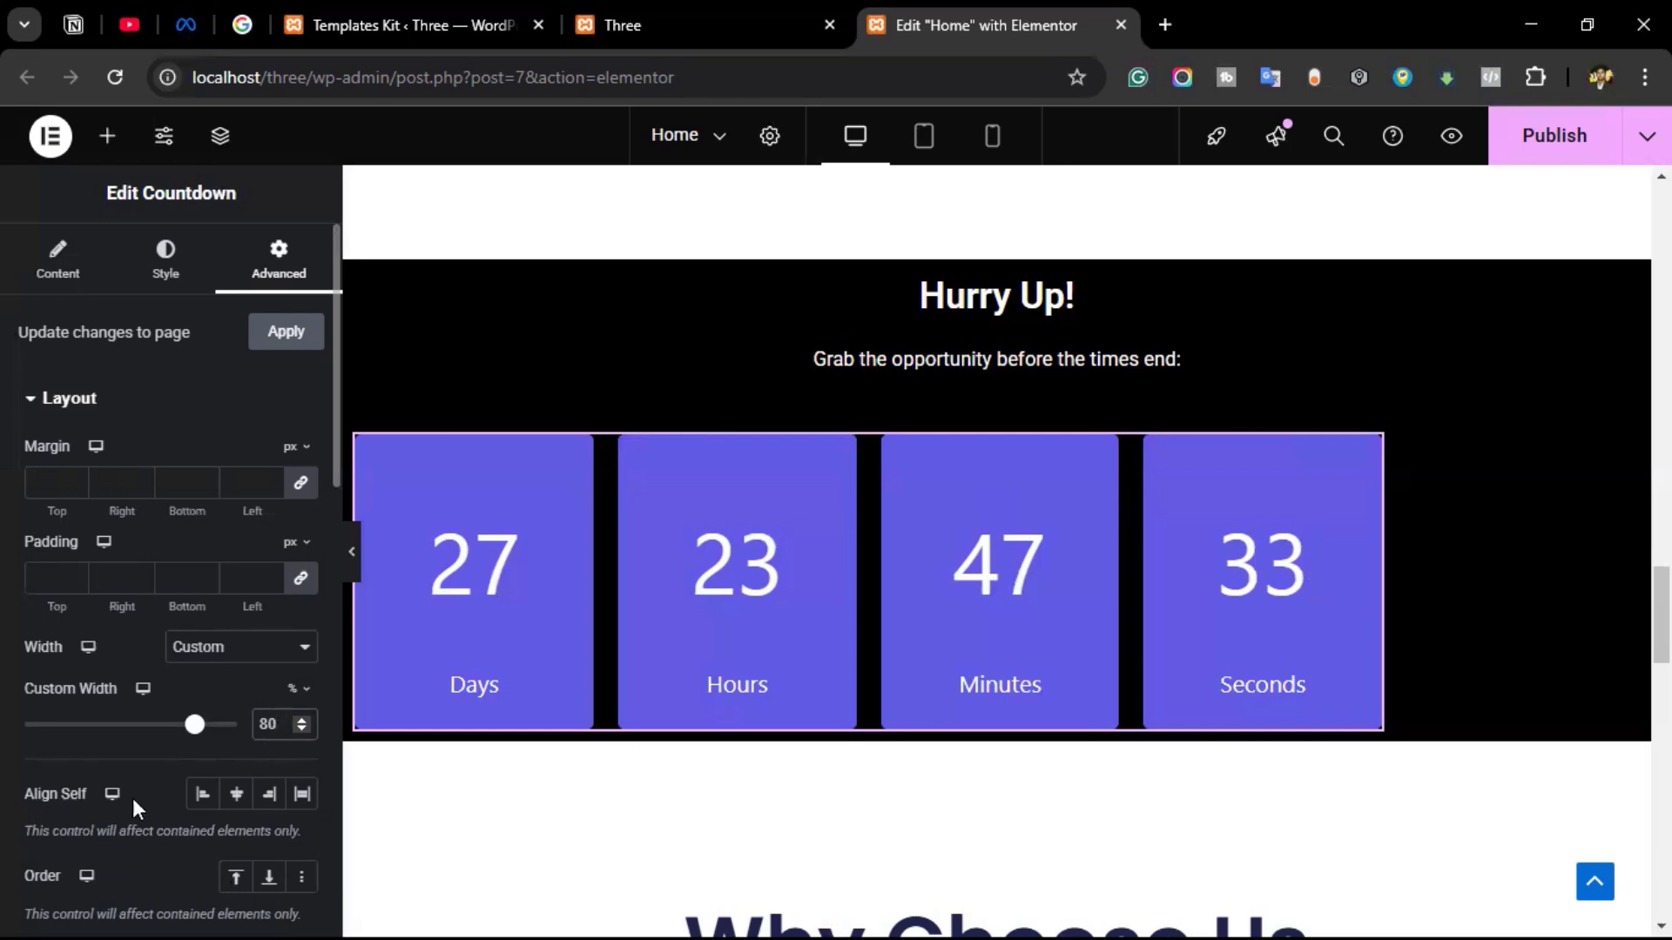
pyautogui.click(233, 810)
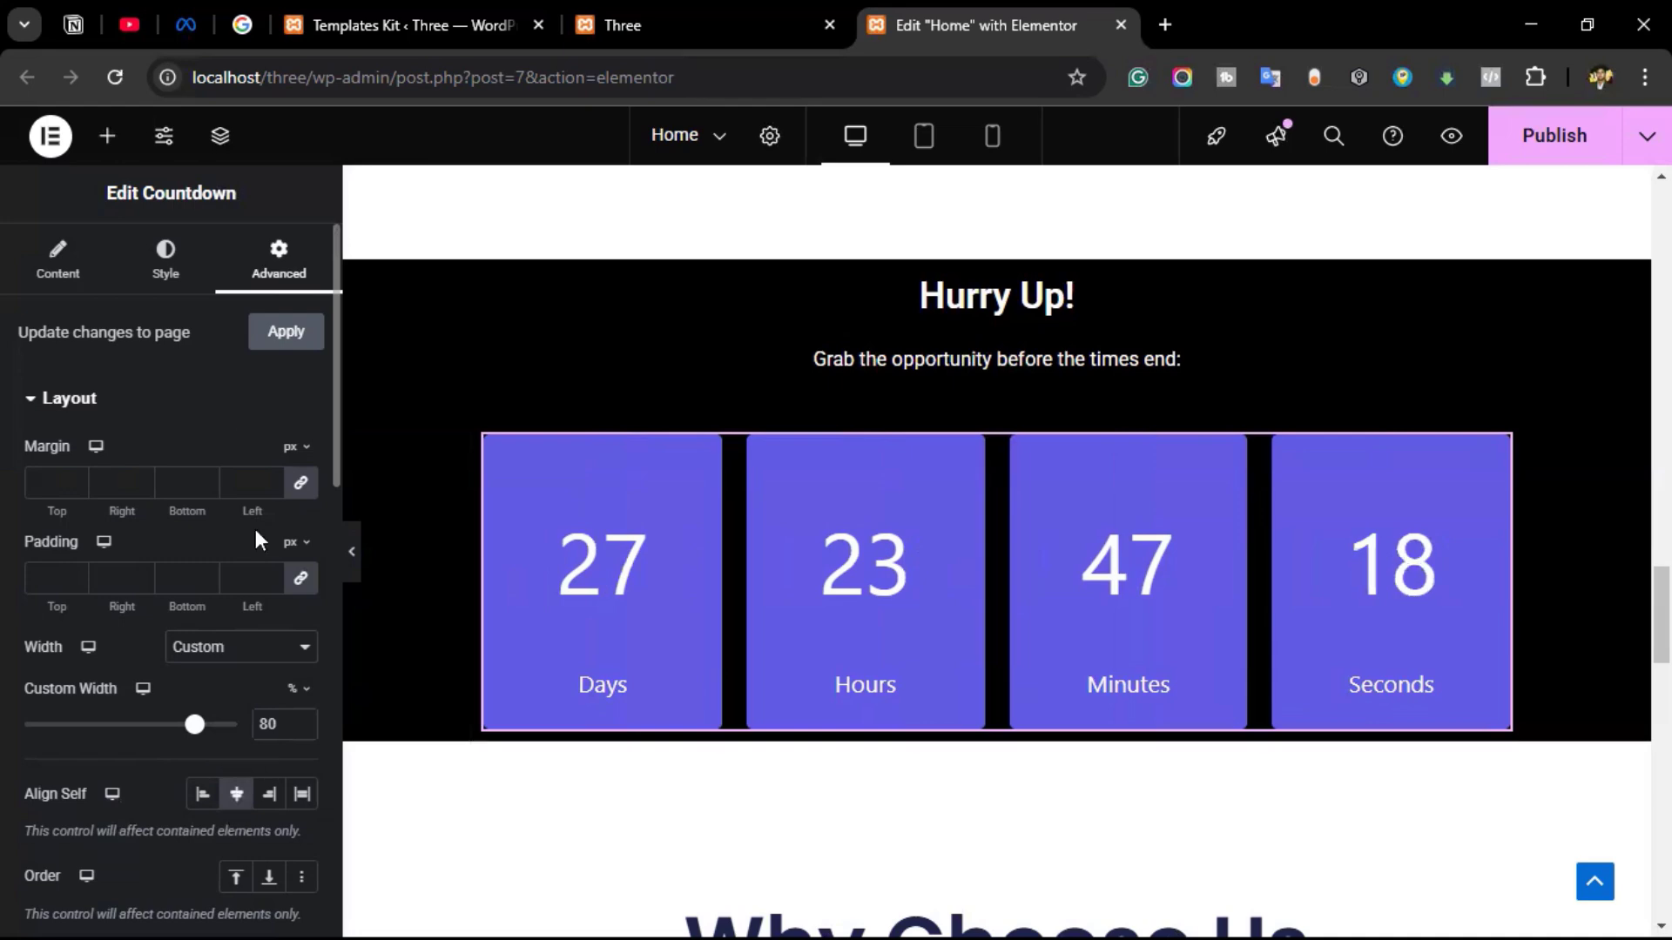
# Give the countdown boxes a classic black background, #000000, and preview the section at full width.
pyautogui.click(167, 287)
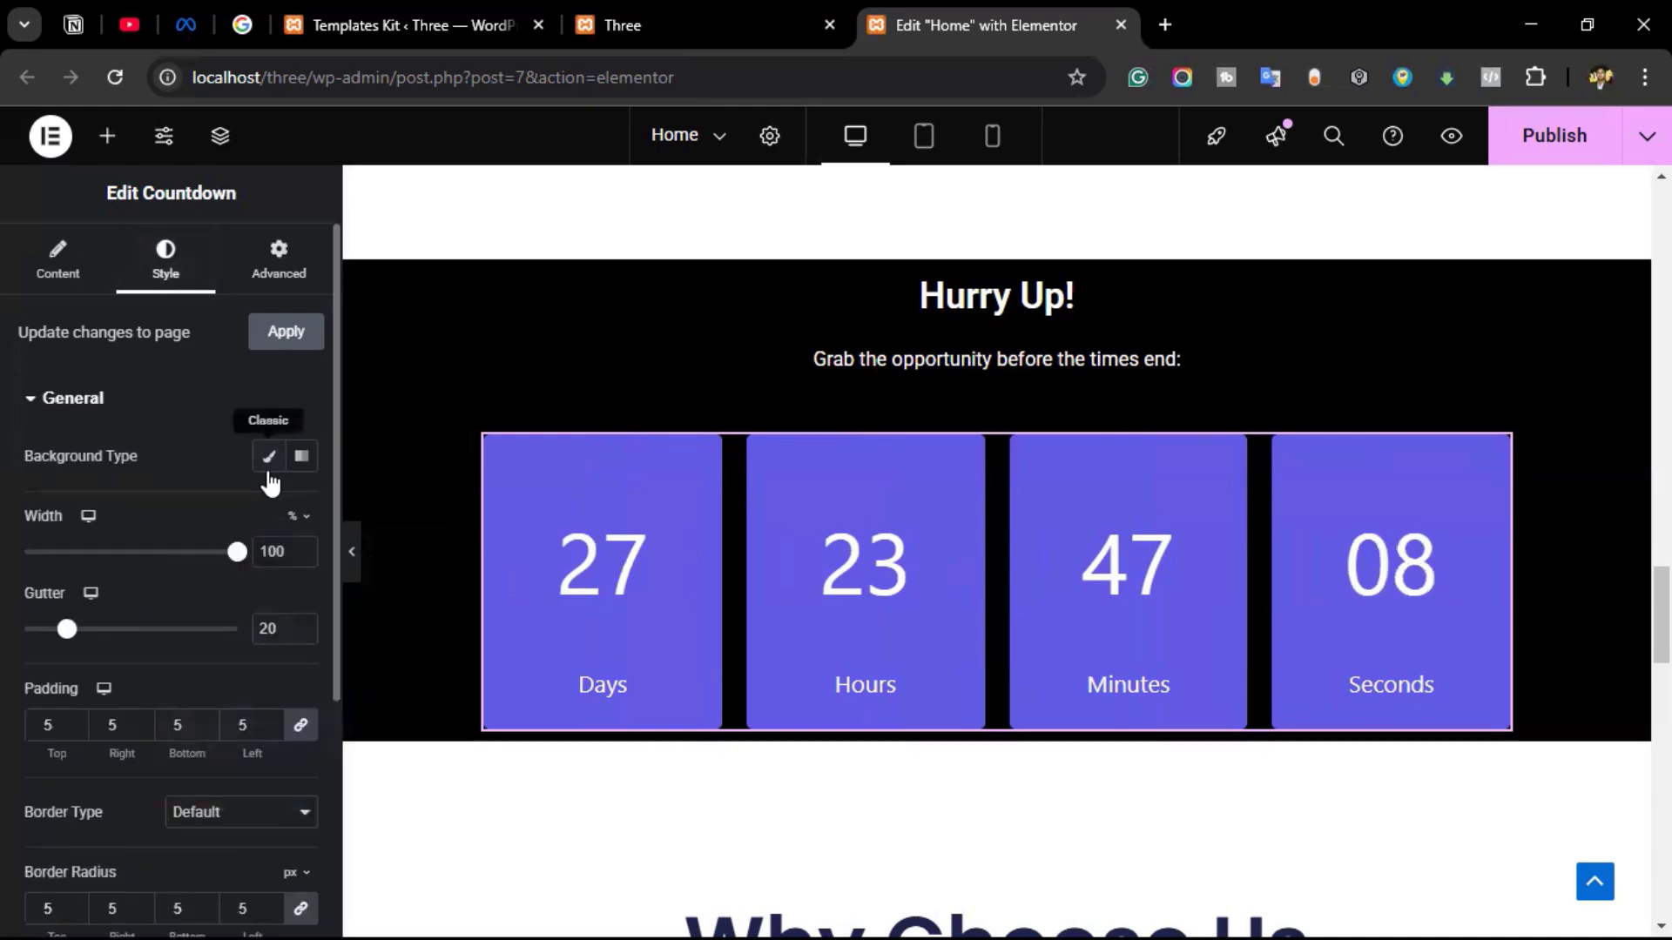
pyautogui.click(267, 462)
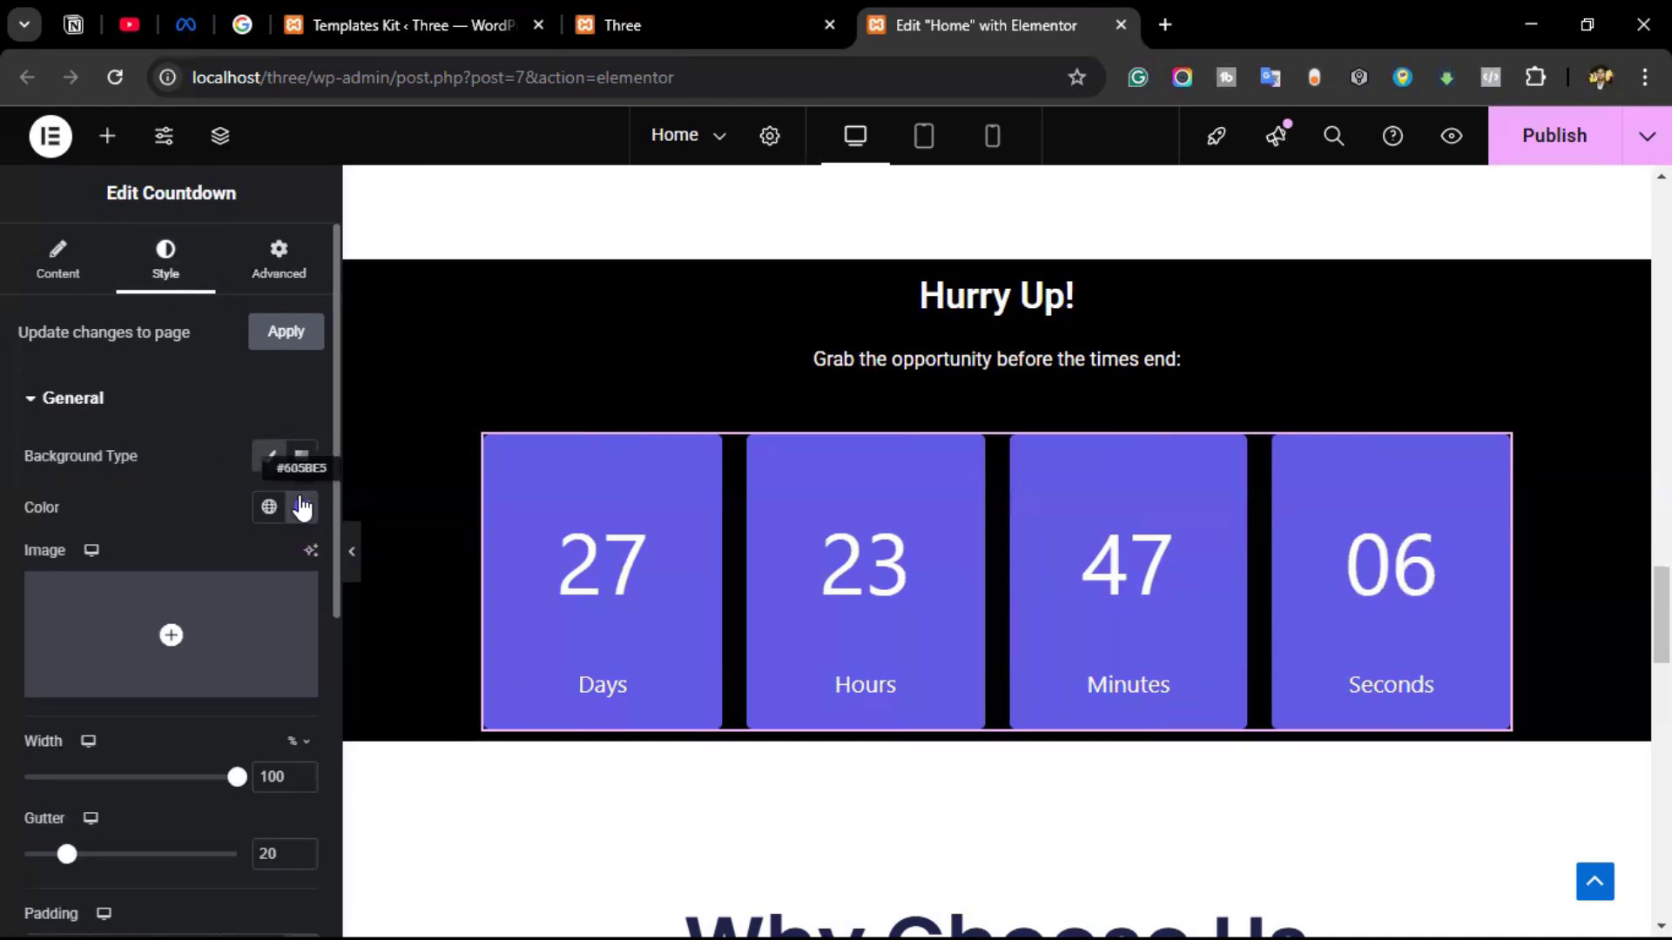
pyautogui.click(301, 509)
pyautogui.moveTo(330, 625); pyautogui.dragTo(132, 812)
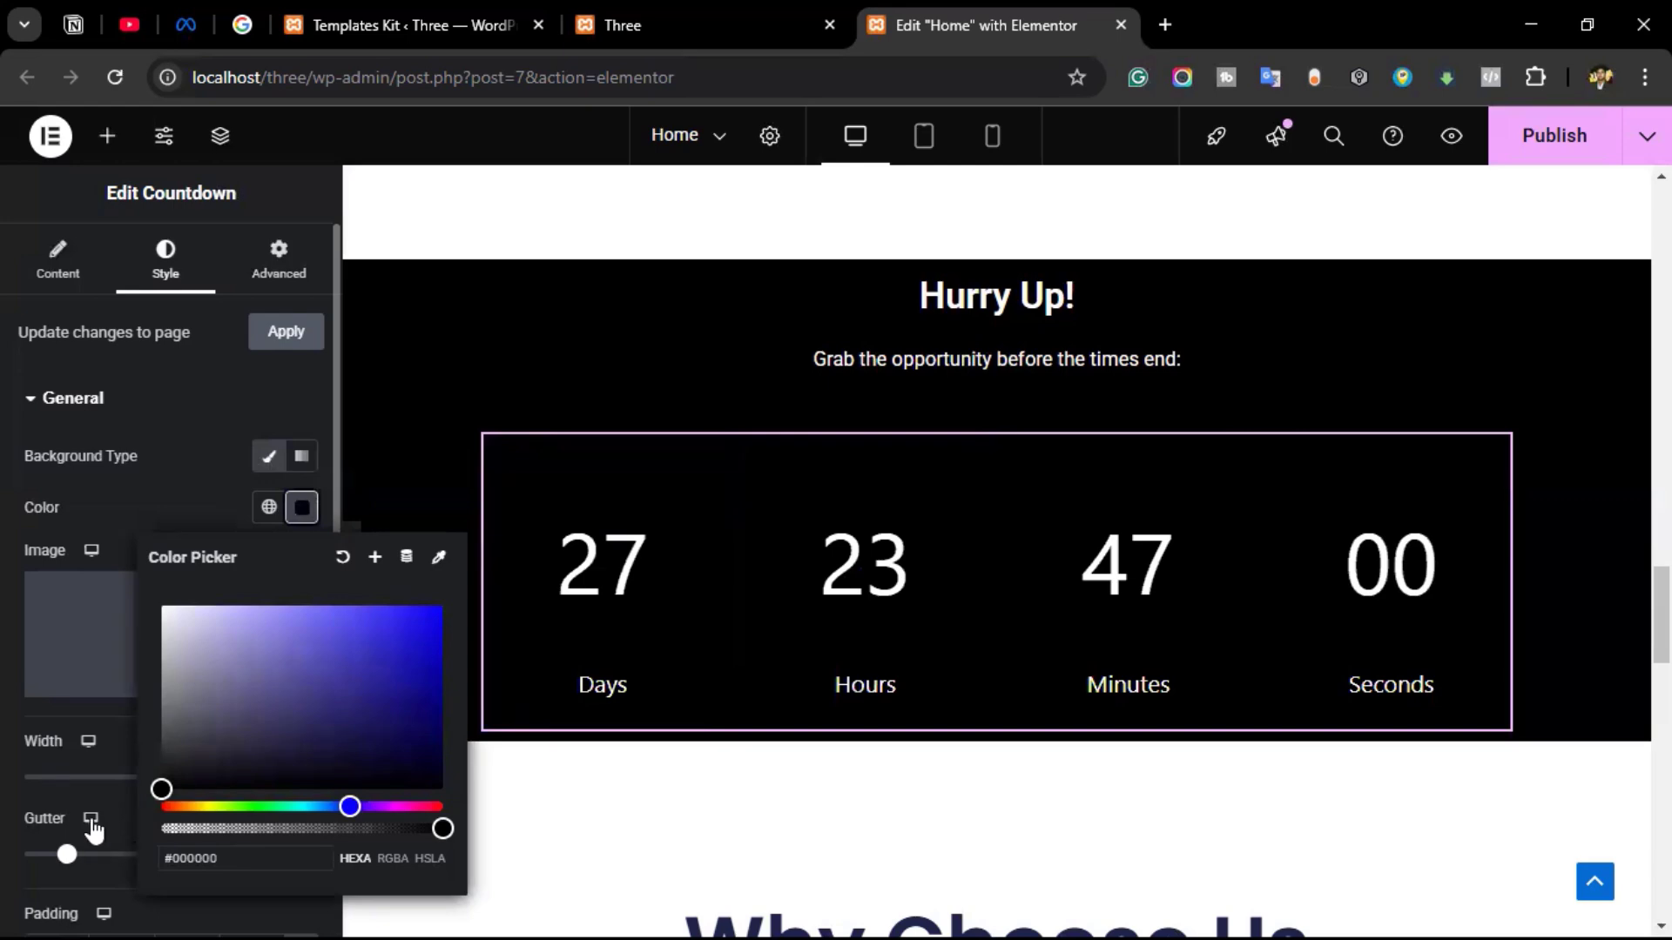
pyautogui.click(352, 554)
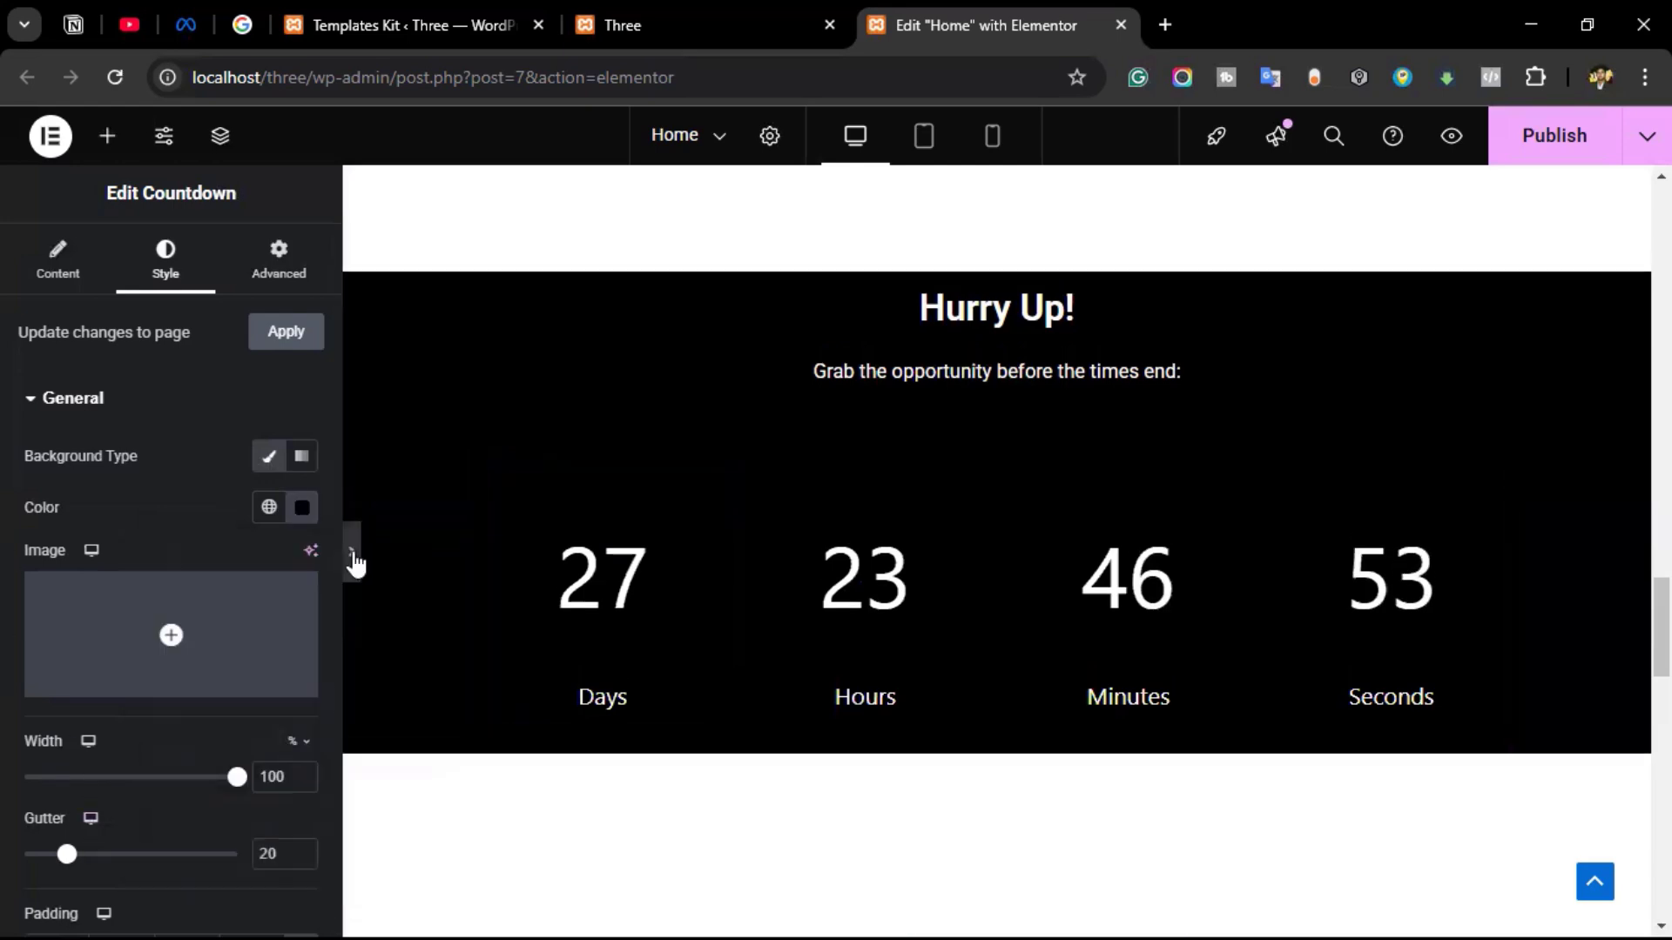
pyautogui.click(353, 557)
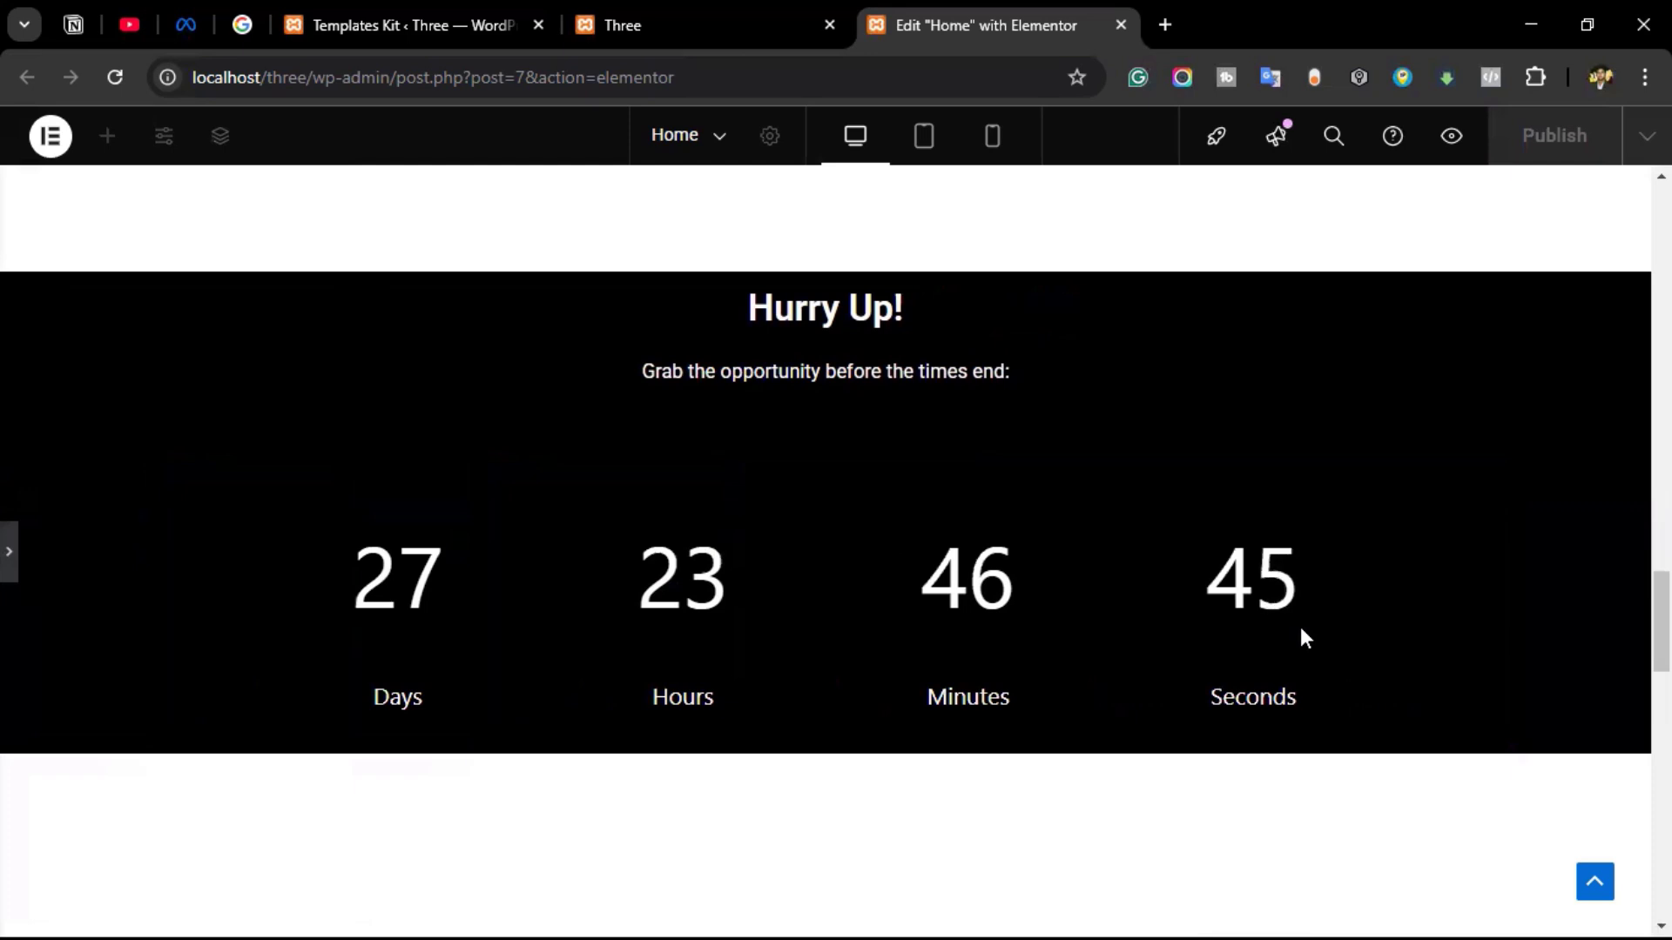
pyautogui.click(9, 548)
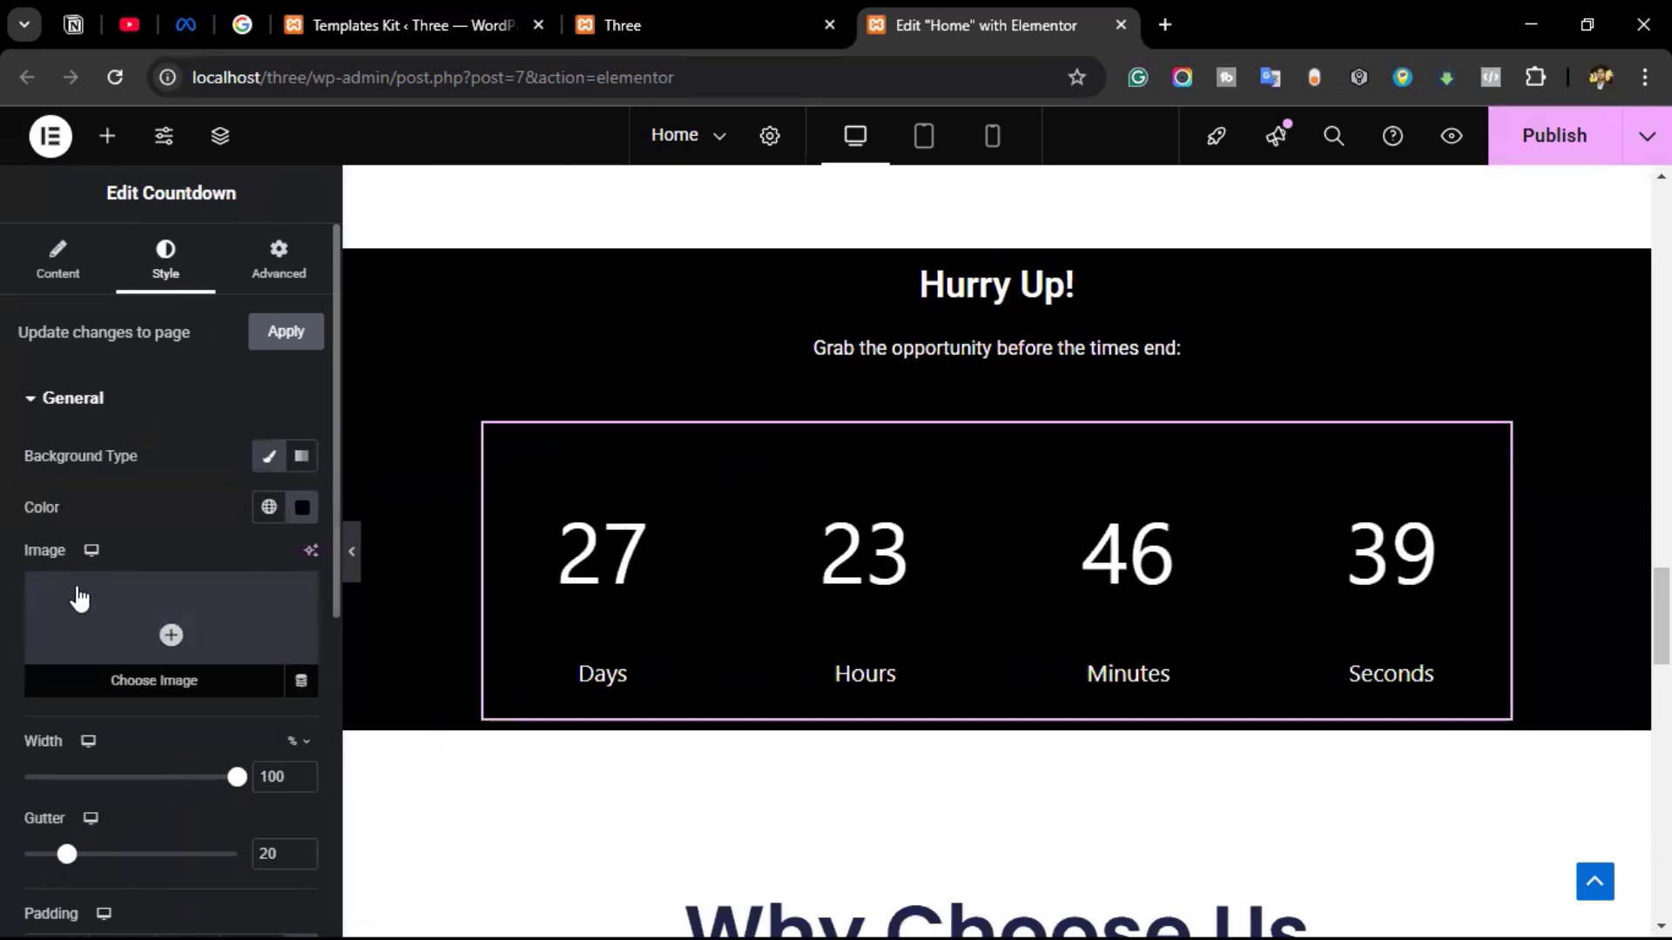
# Add a half-transparent near-white box shadow, rgba(255, 253, 253, 0.5), to the countdown boxes and preview the section at full width.
pyautogui.scroll(-6, 78, 592)
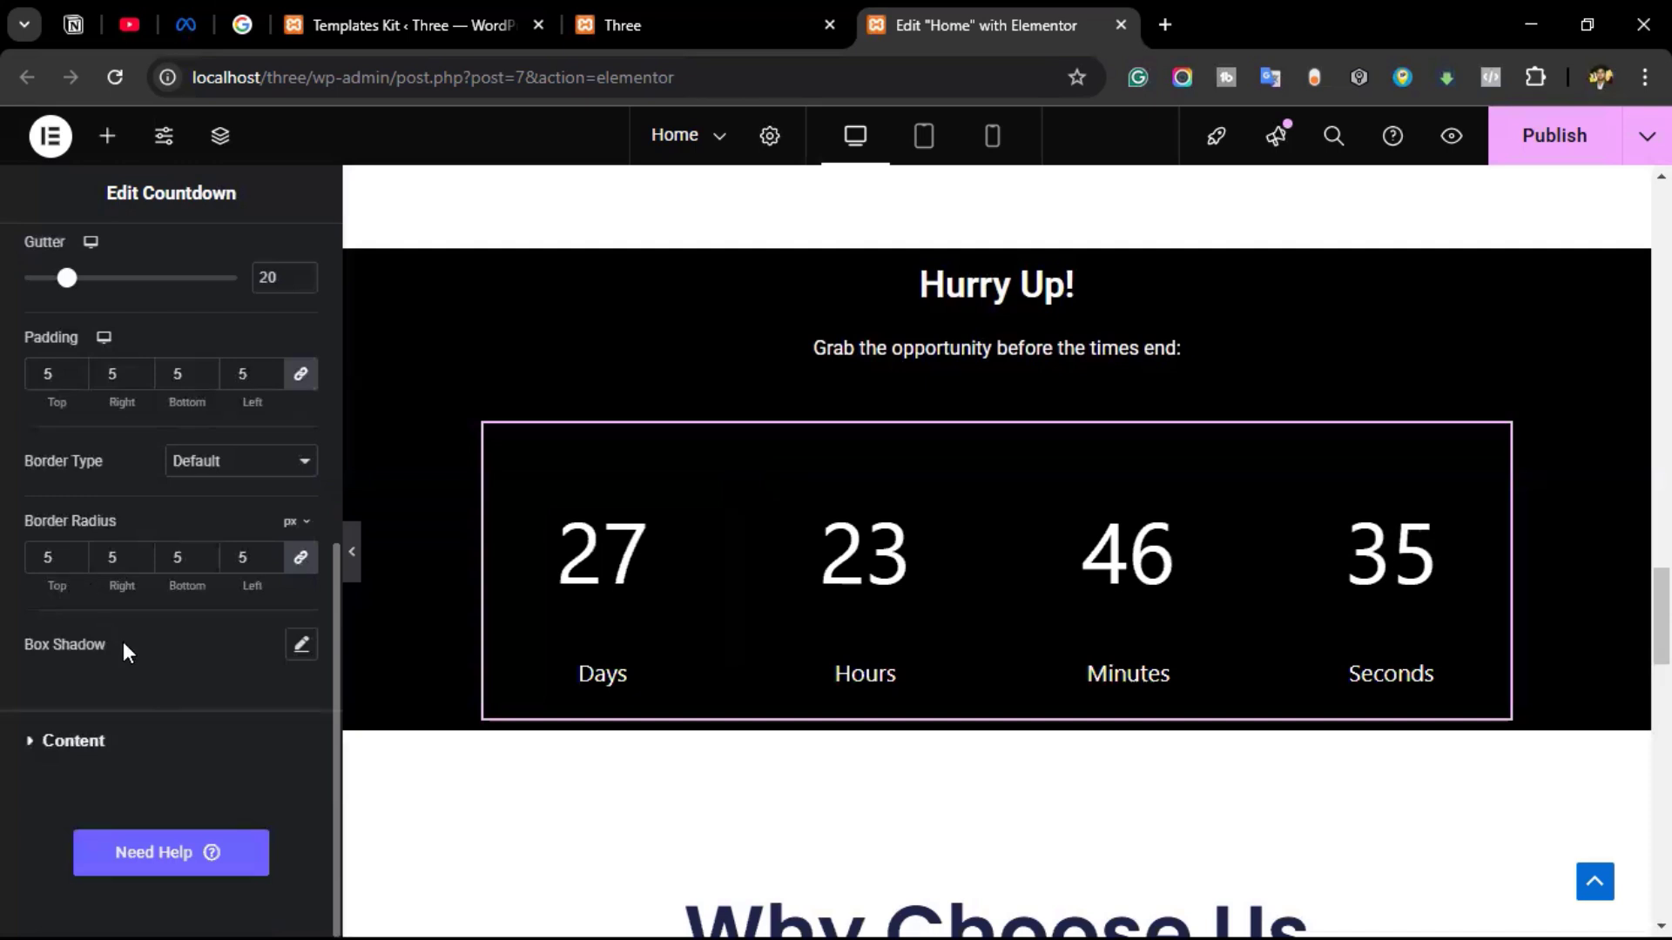
pyautogui.click(301, 645)
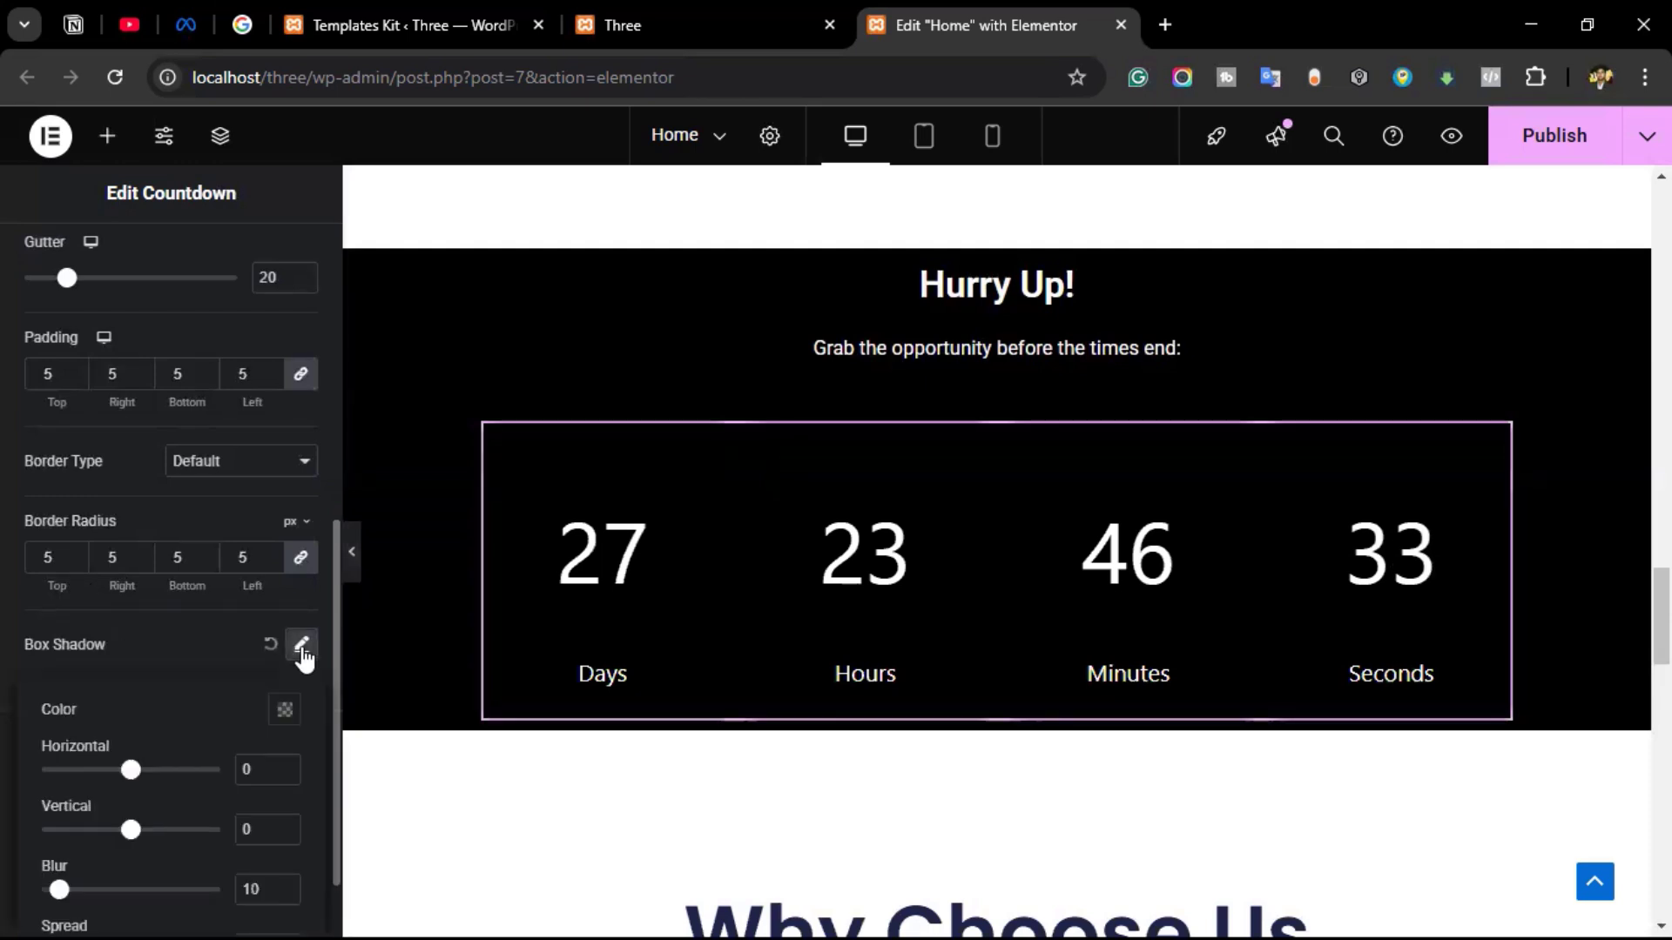
pyautogui.click(284, 709)
pyautogui.click(171, 465)
pyautogui.moveTo(165, 446); pyautogui.dragTo(144, 380)
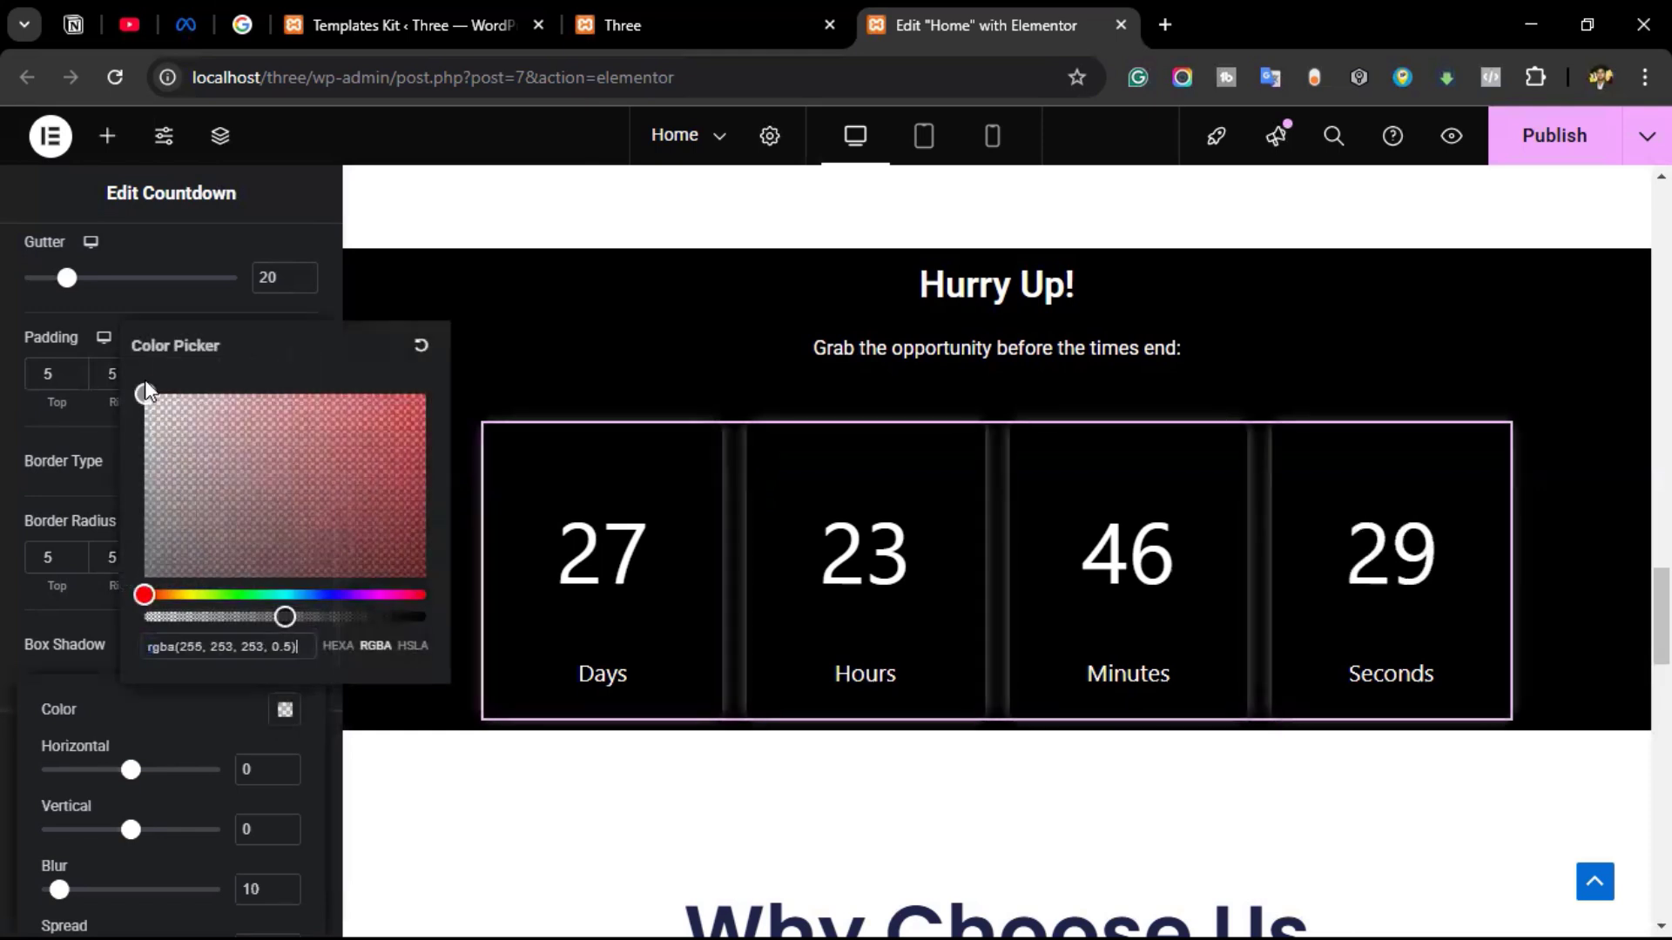
pyautogui.click(4, 428)
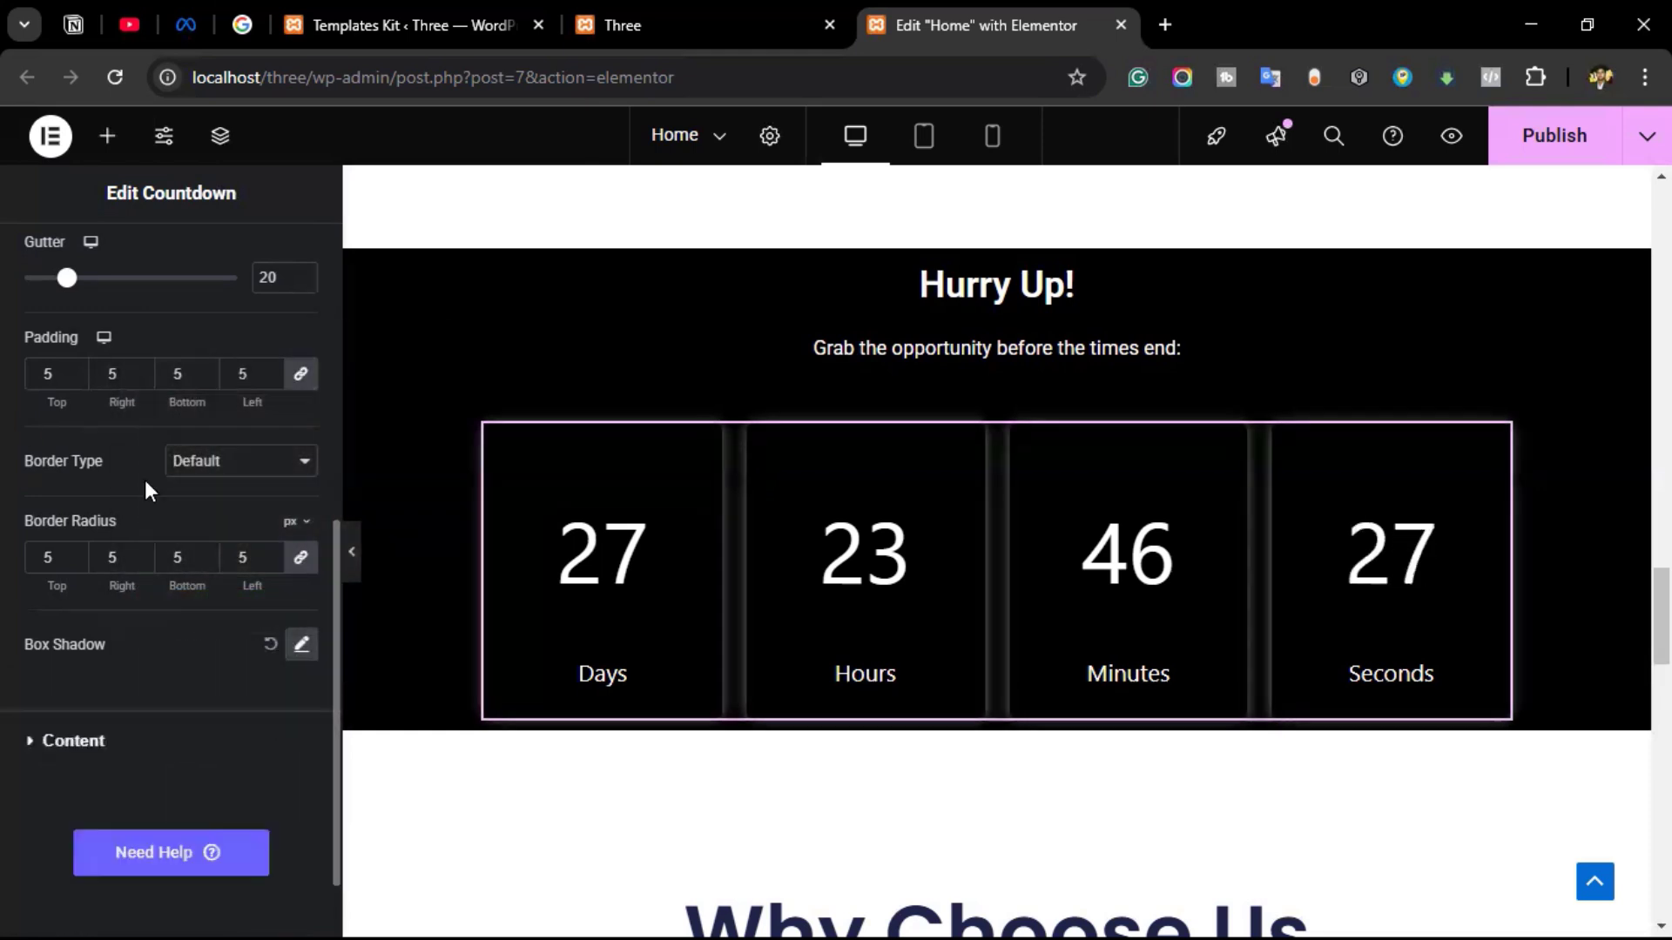
pyautogui.click(355, 555)
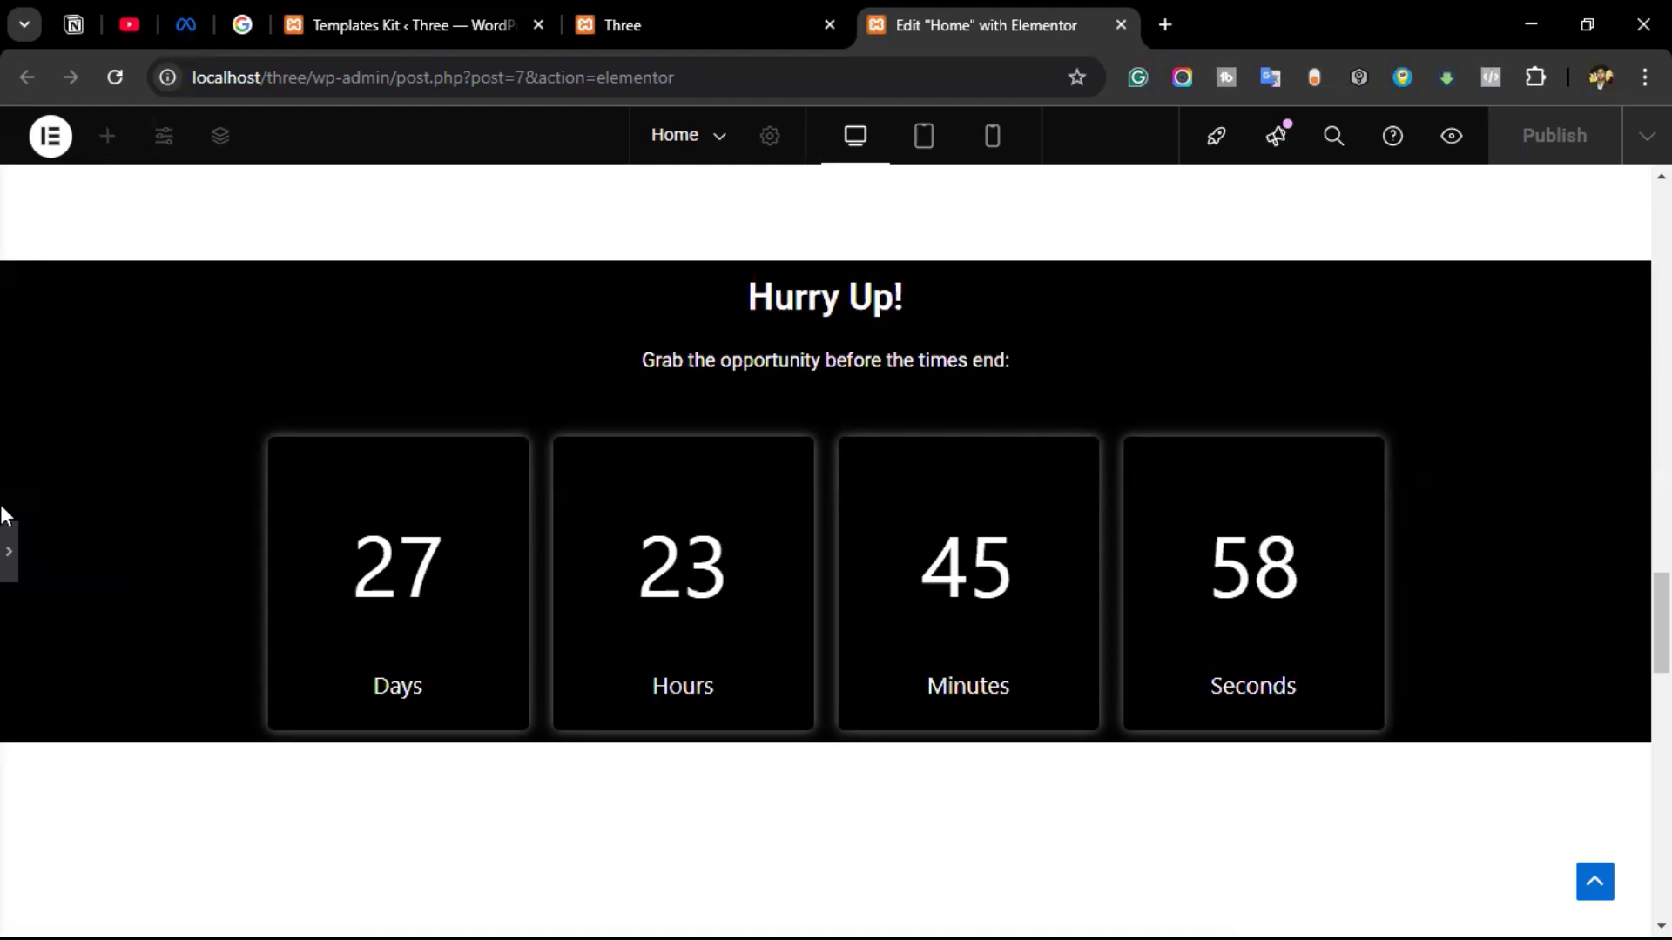
pyautogui.click(10, 556)
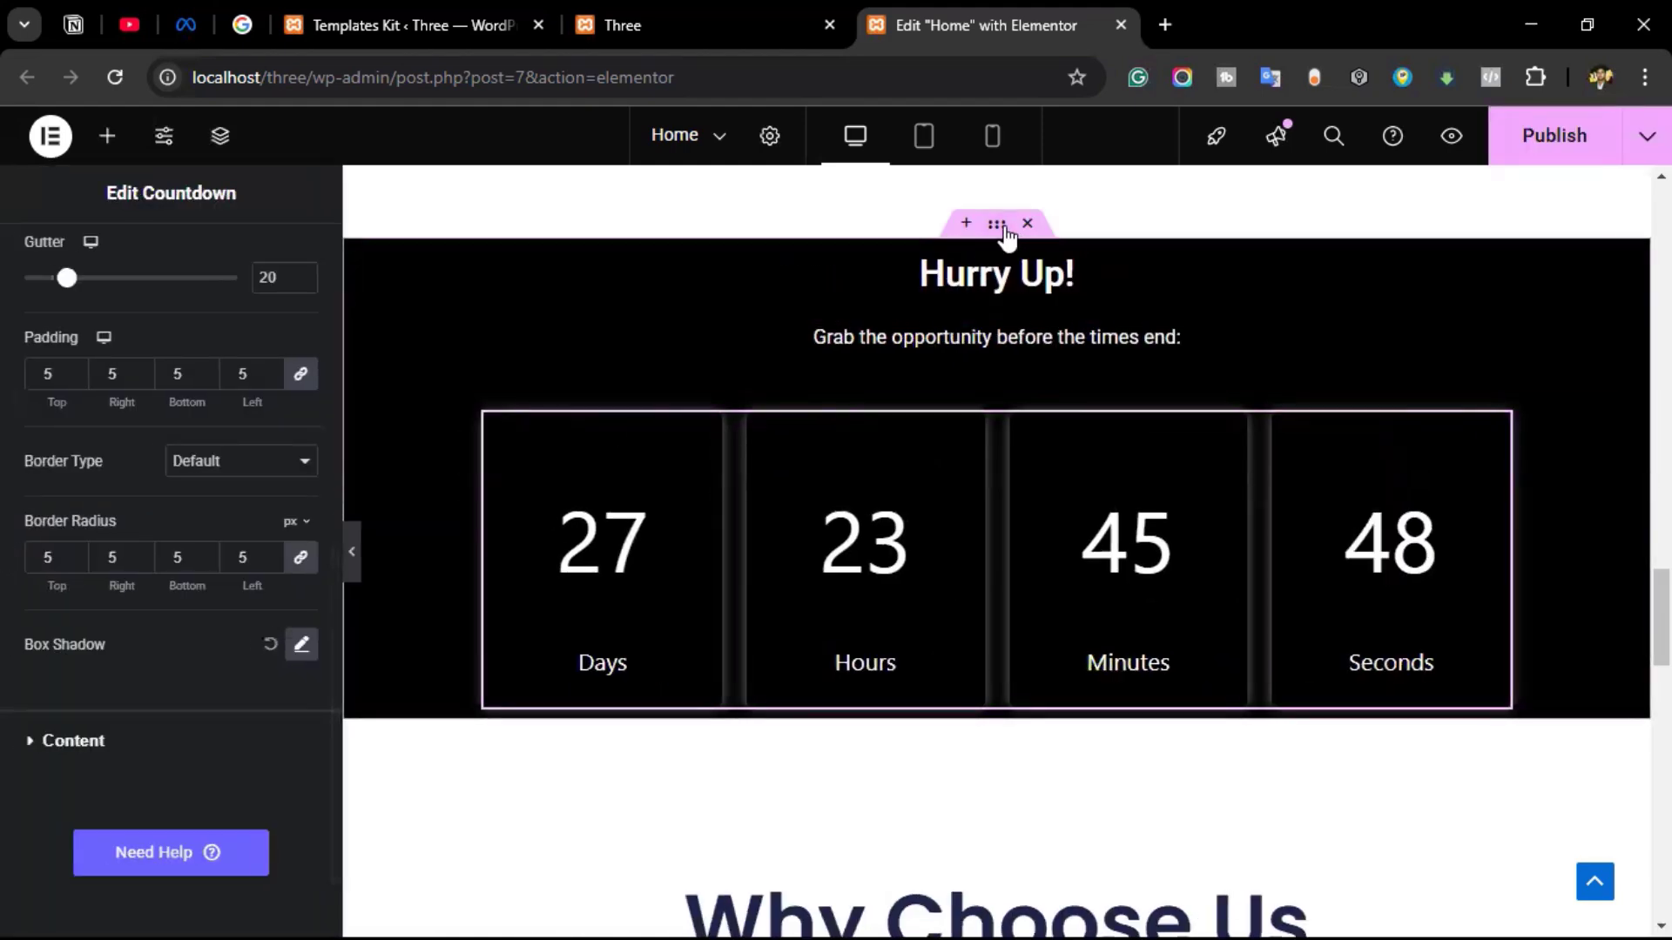
# Unlink the black container's padding values and set its top and bottom padding to 70 px.
pyautogui.click(1002, 228)
pyautogui.click(264, 274)
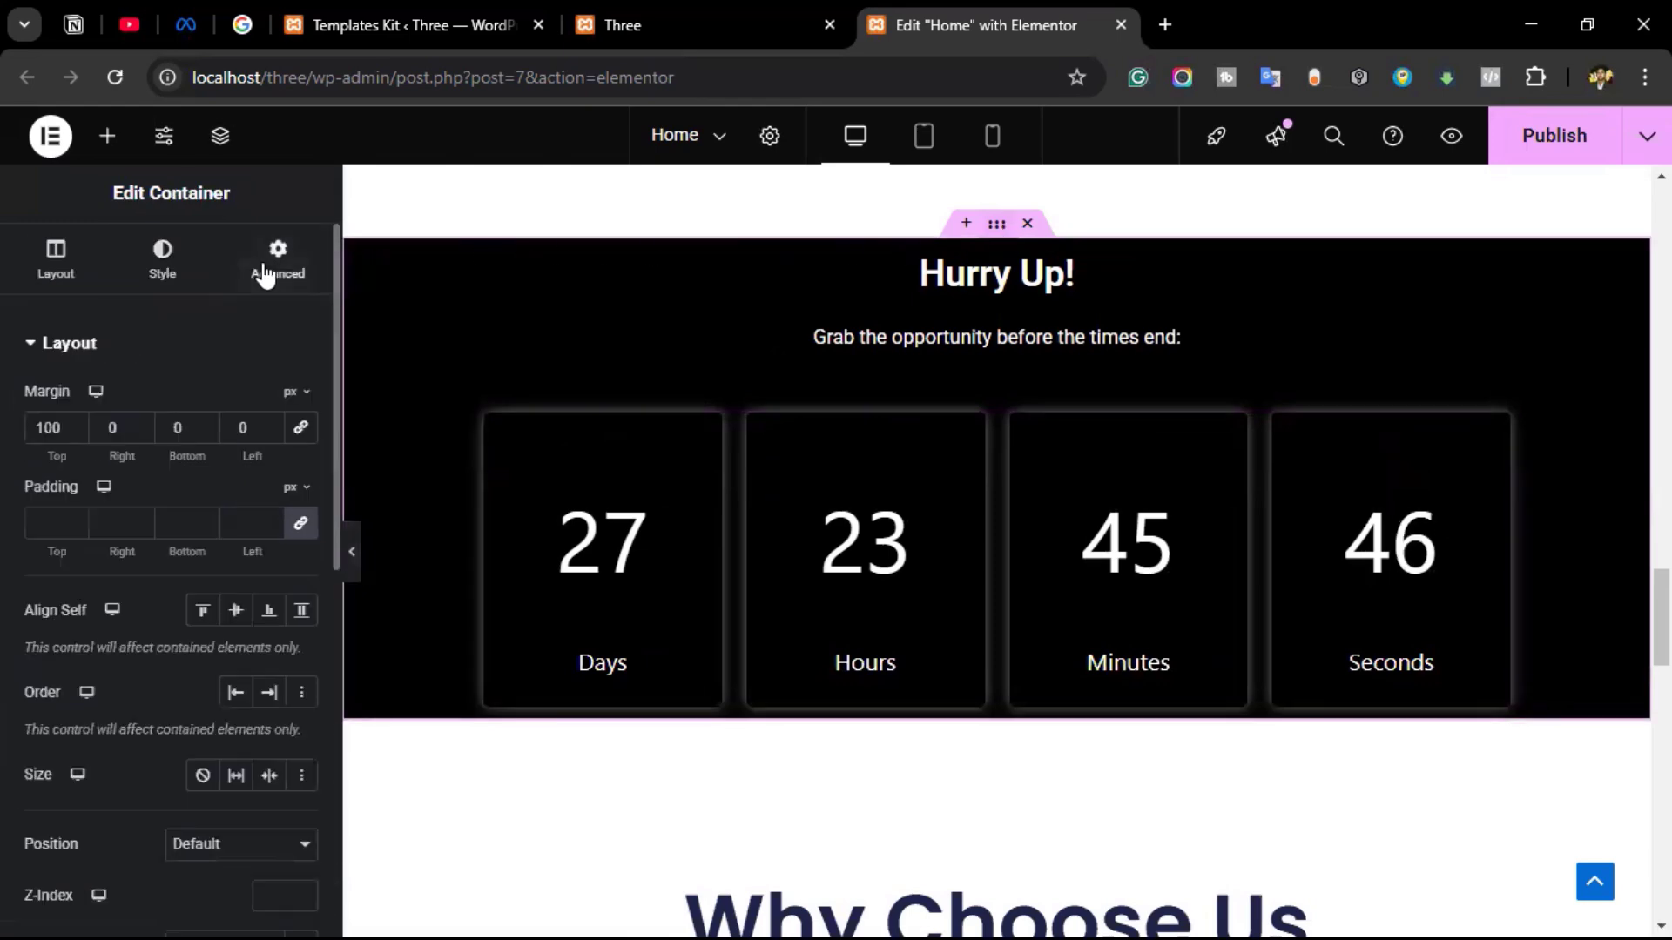
pyautogui.click(302, 533)
pyautogui.click(40, 530)
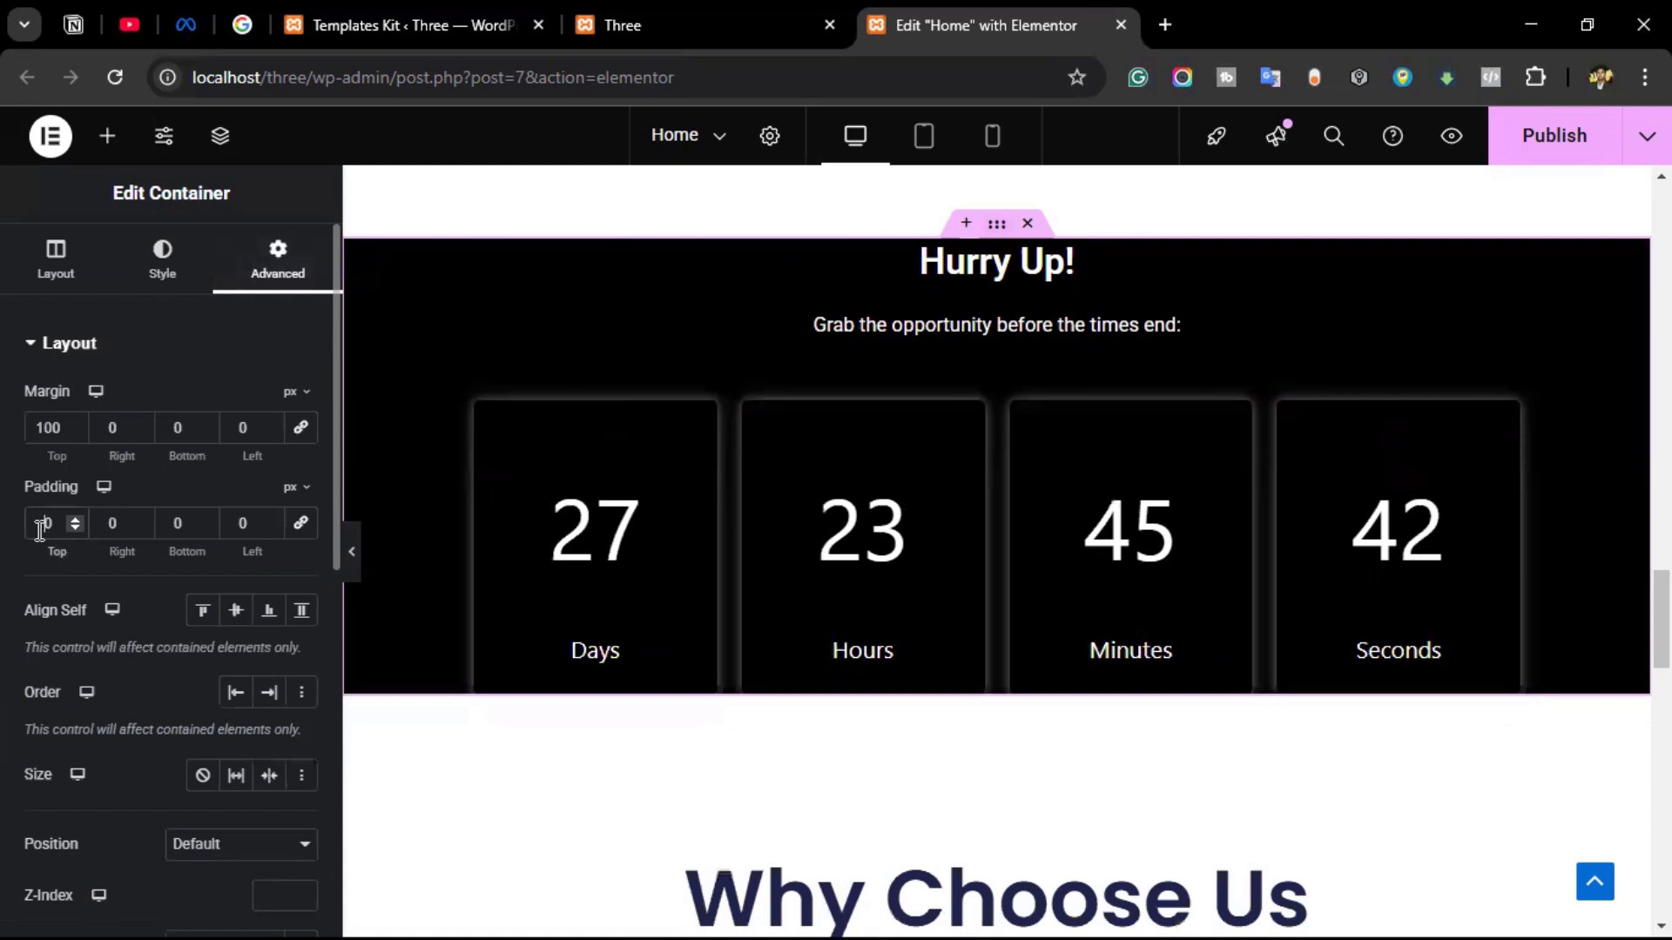
pyautogui.write('7')
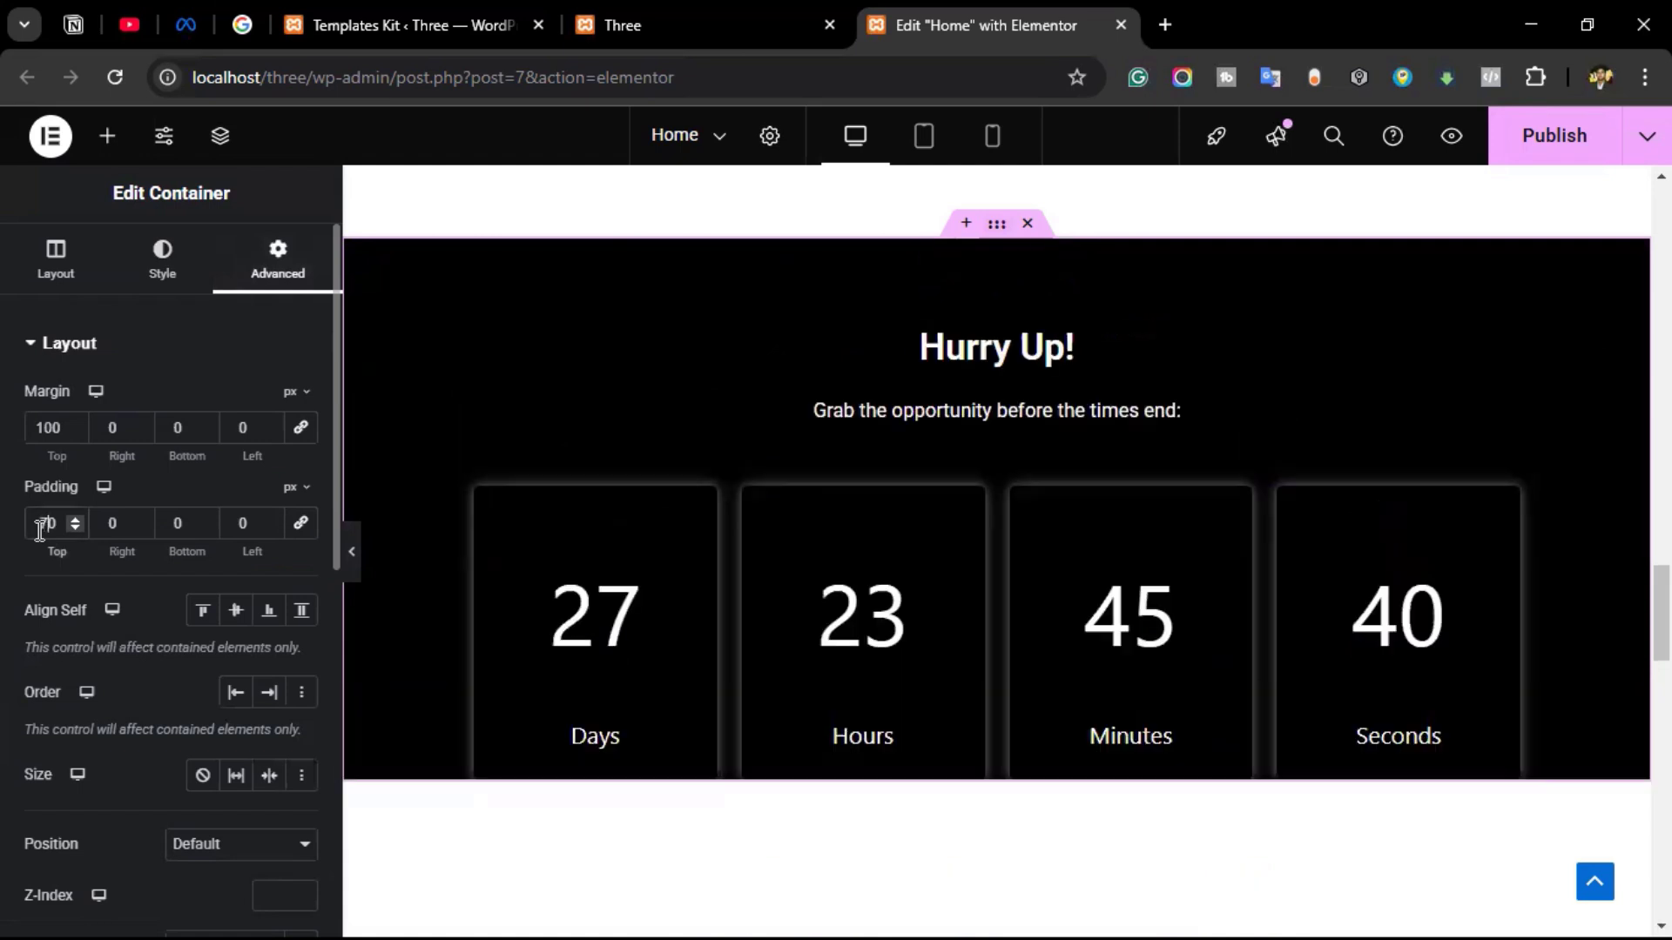
pyautogui.click(168, 522)
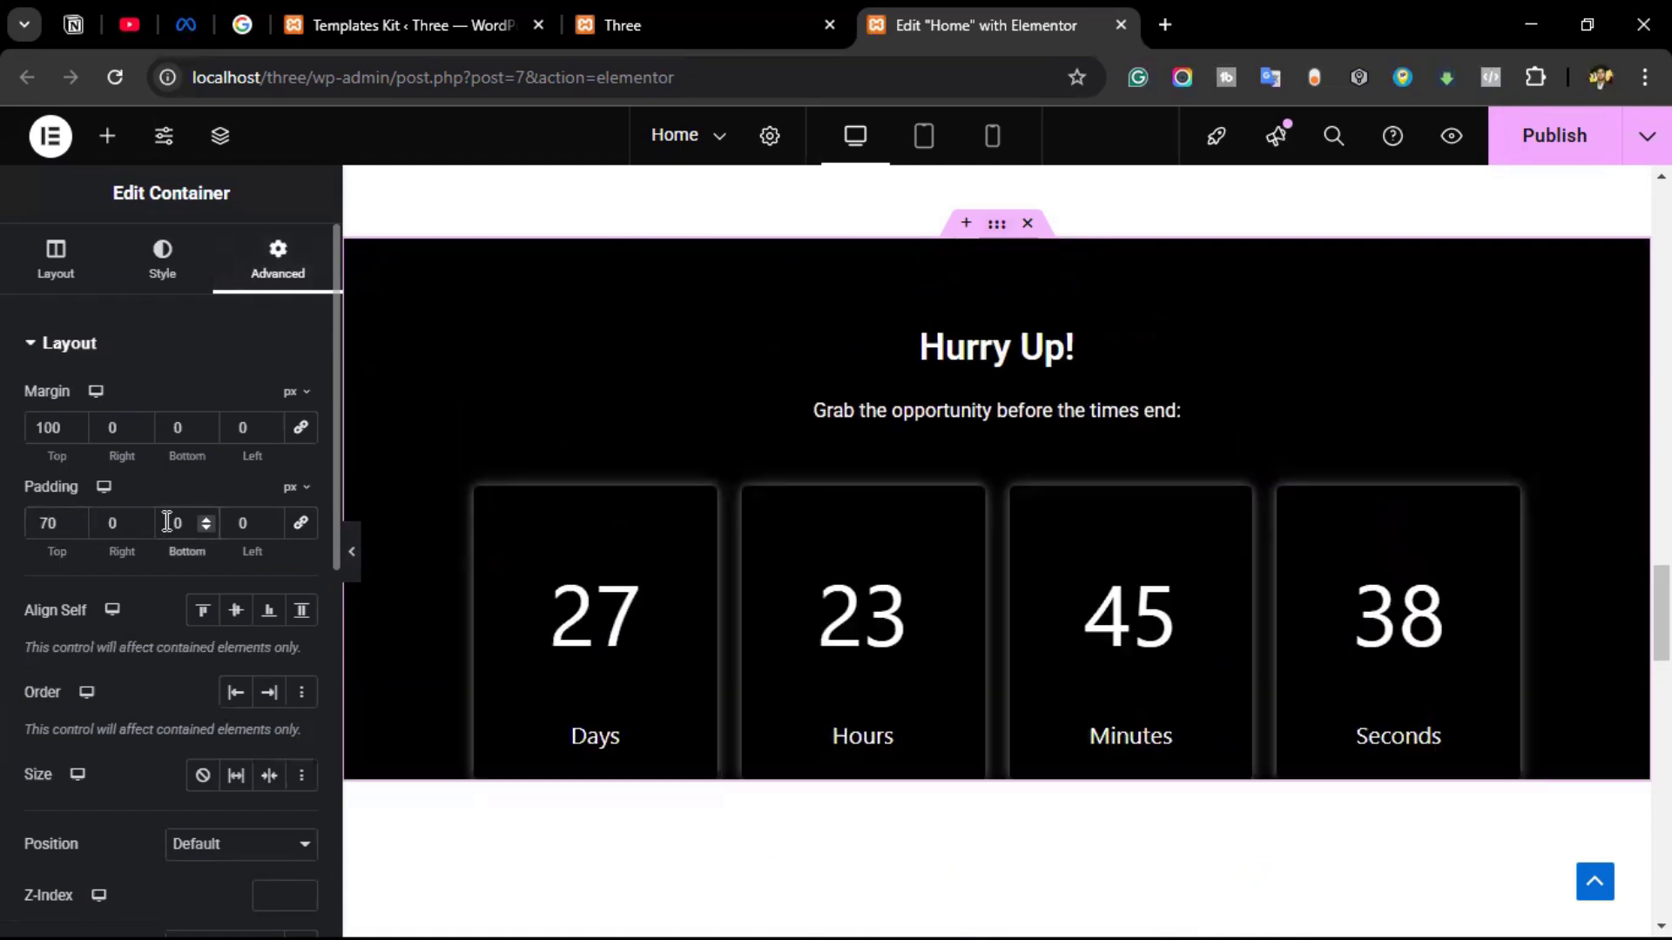
pyautogui.write('7')
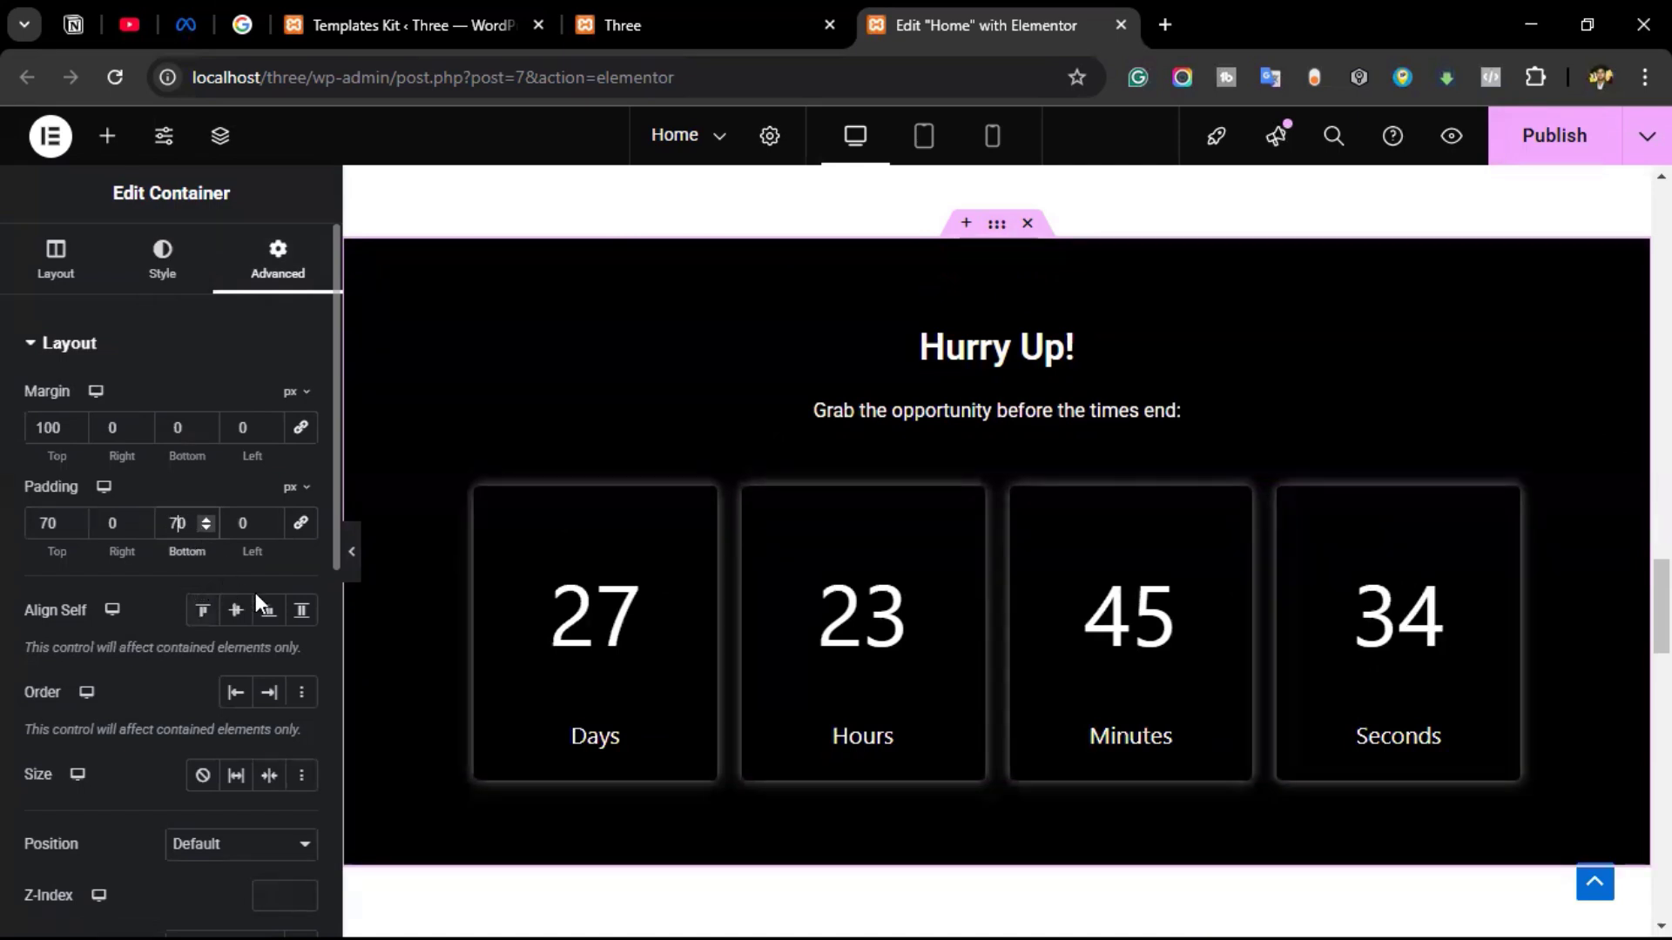
# Set the countdown numbers' typography to the Inter font family with weight 600 (Semi Bold).
pyautogui.click(676, 613)
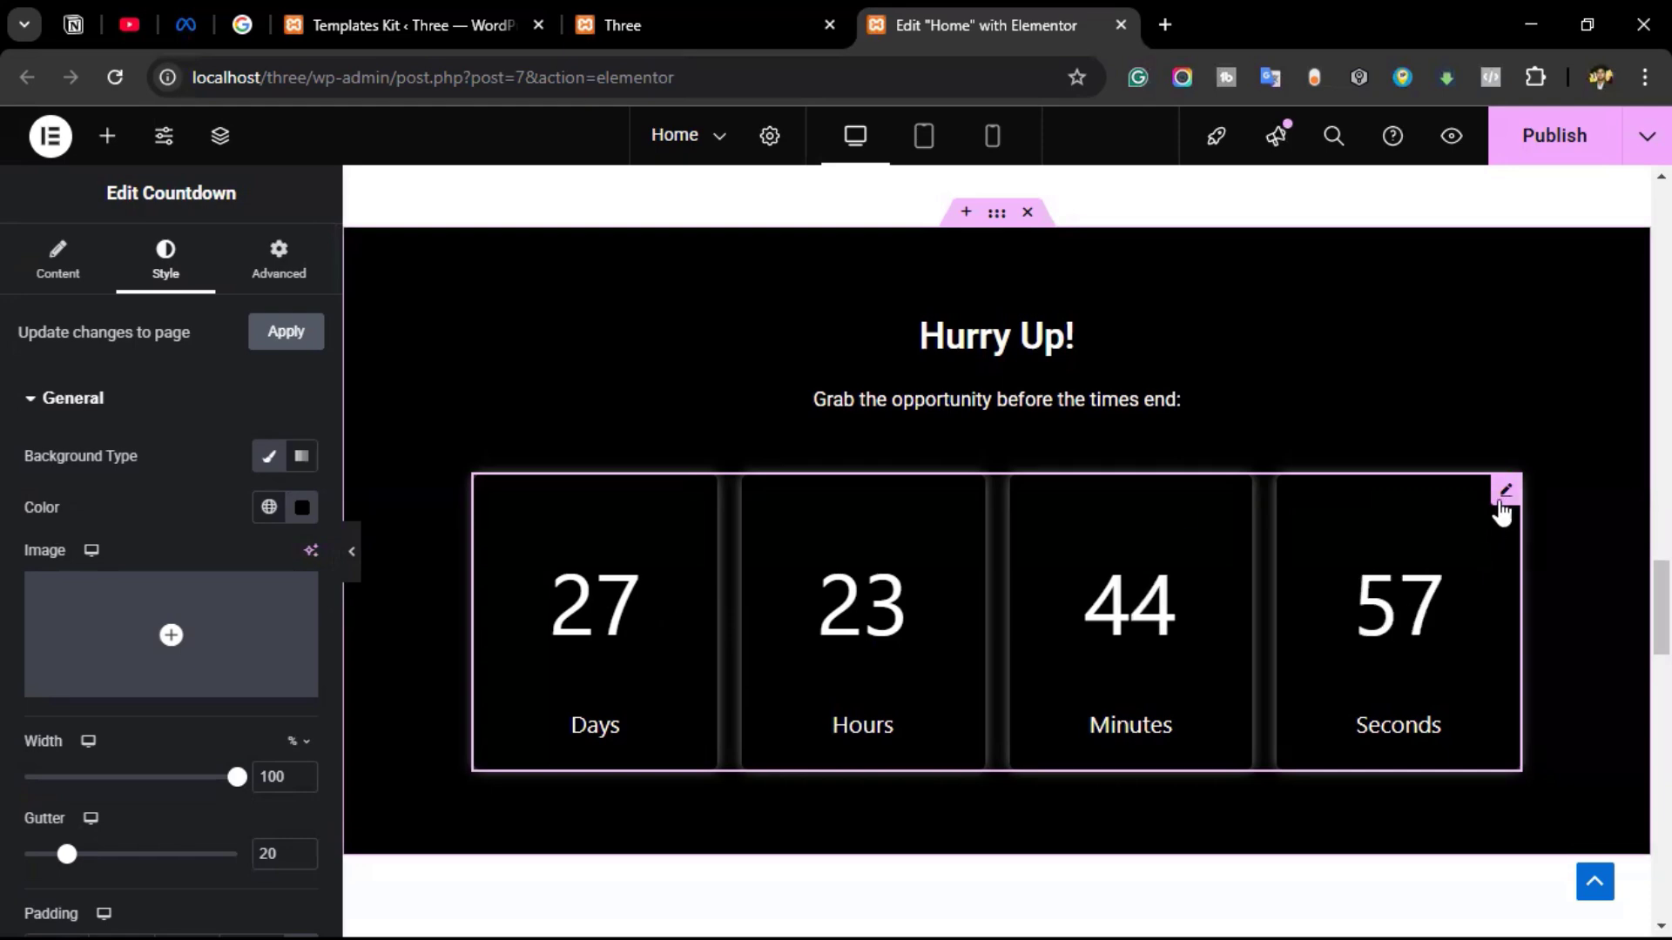
pyautogui.scroll(-4, 10, 461)
pyautogui.scroll(-2, 10, 470)
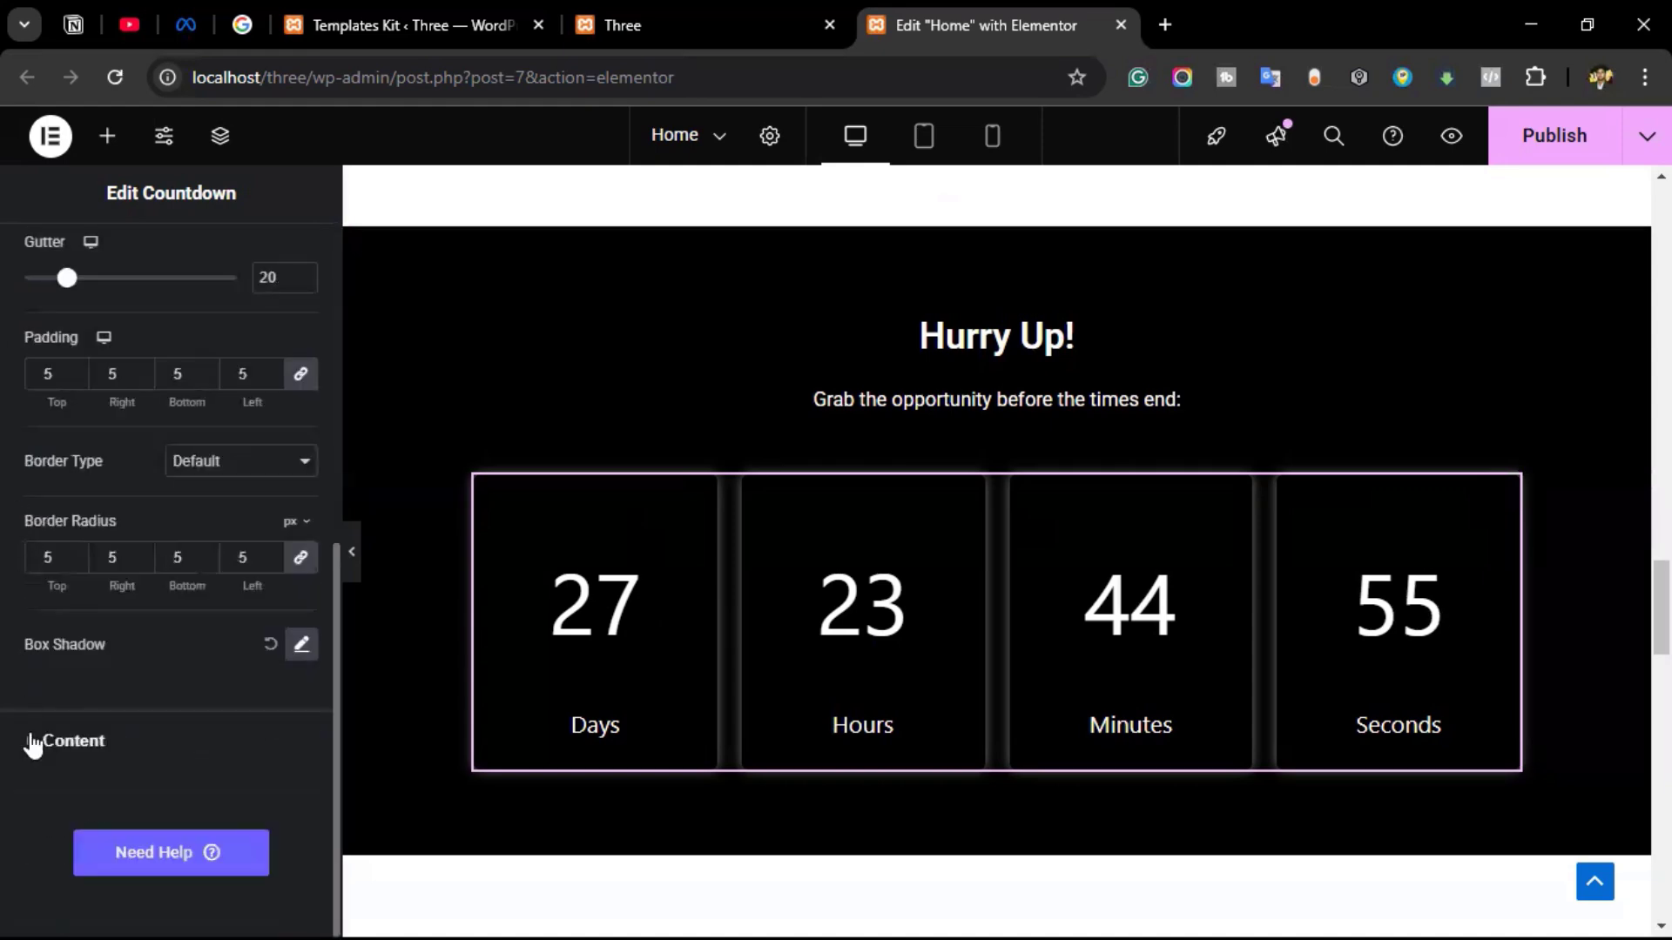
pyautogui.click(54, 746)
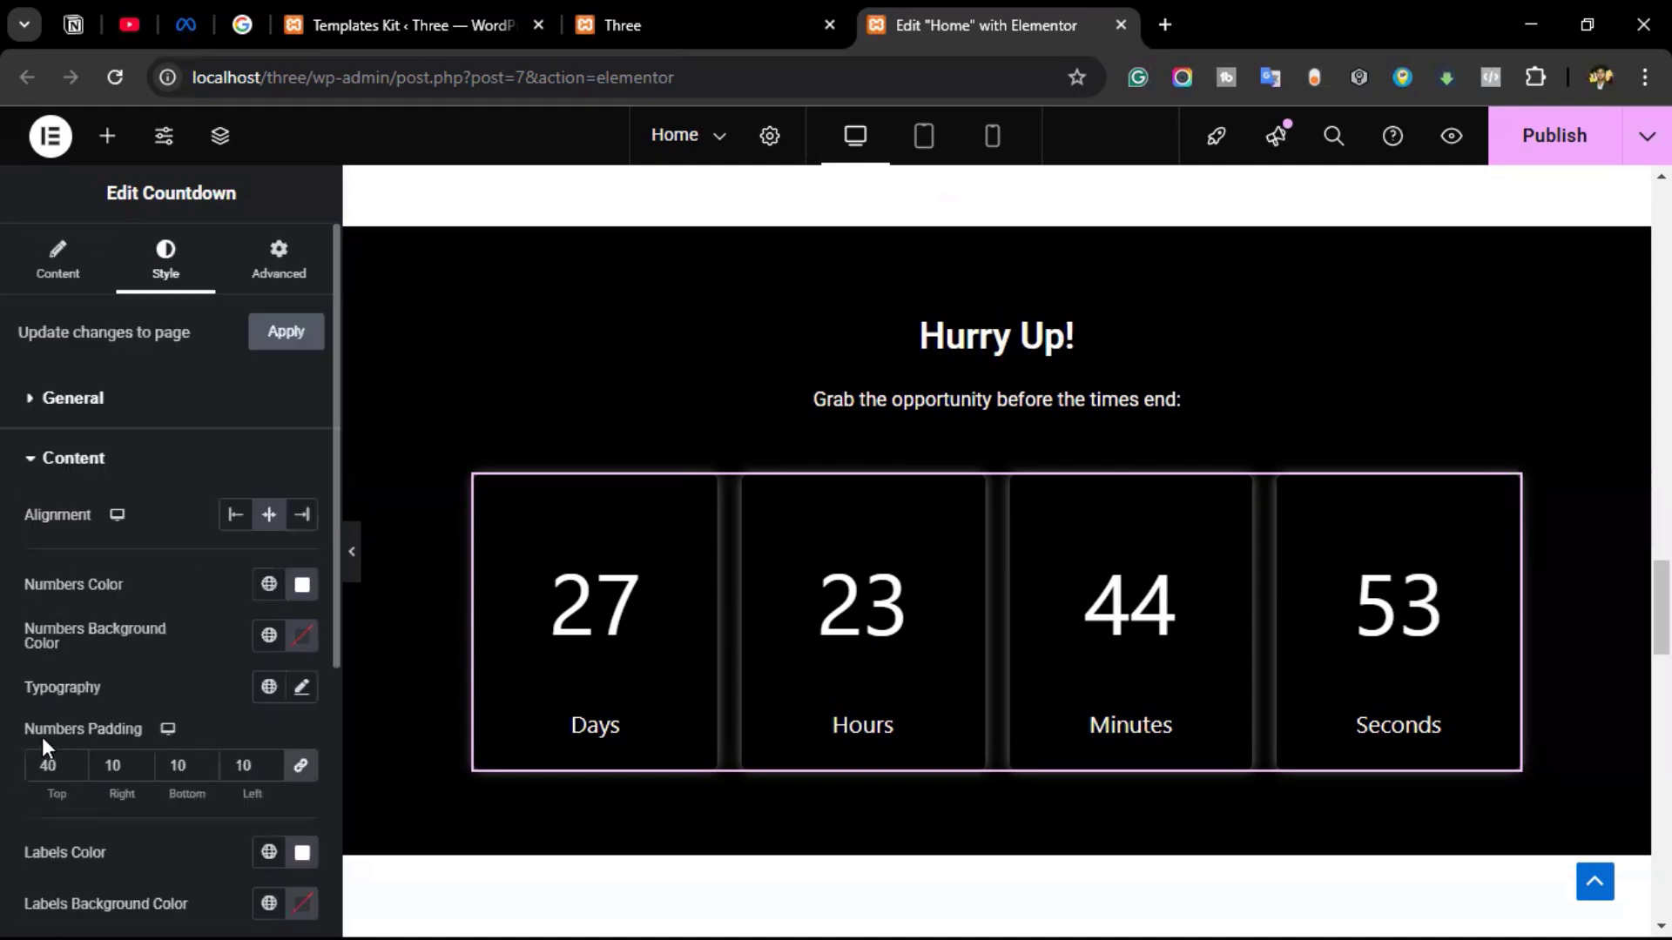
pyautogui.scroll(-3, 42, 735)
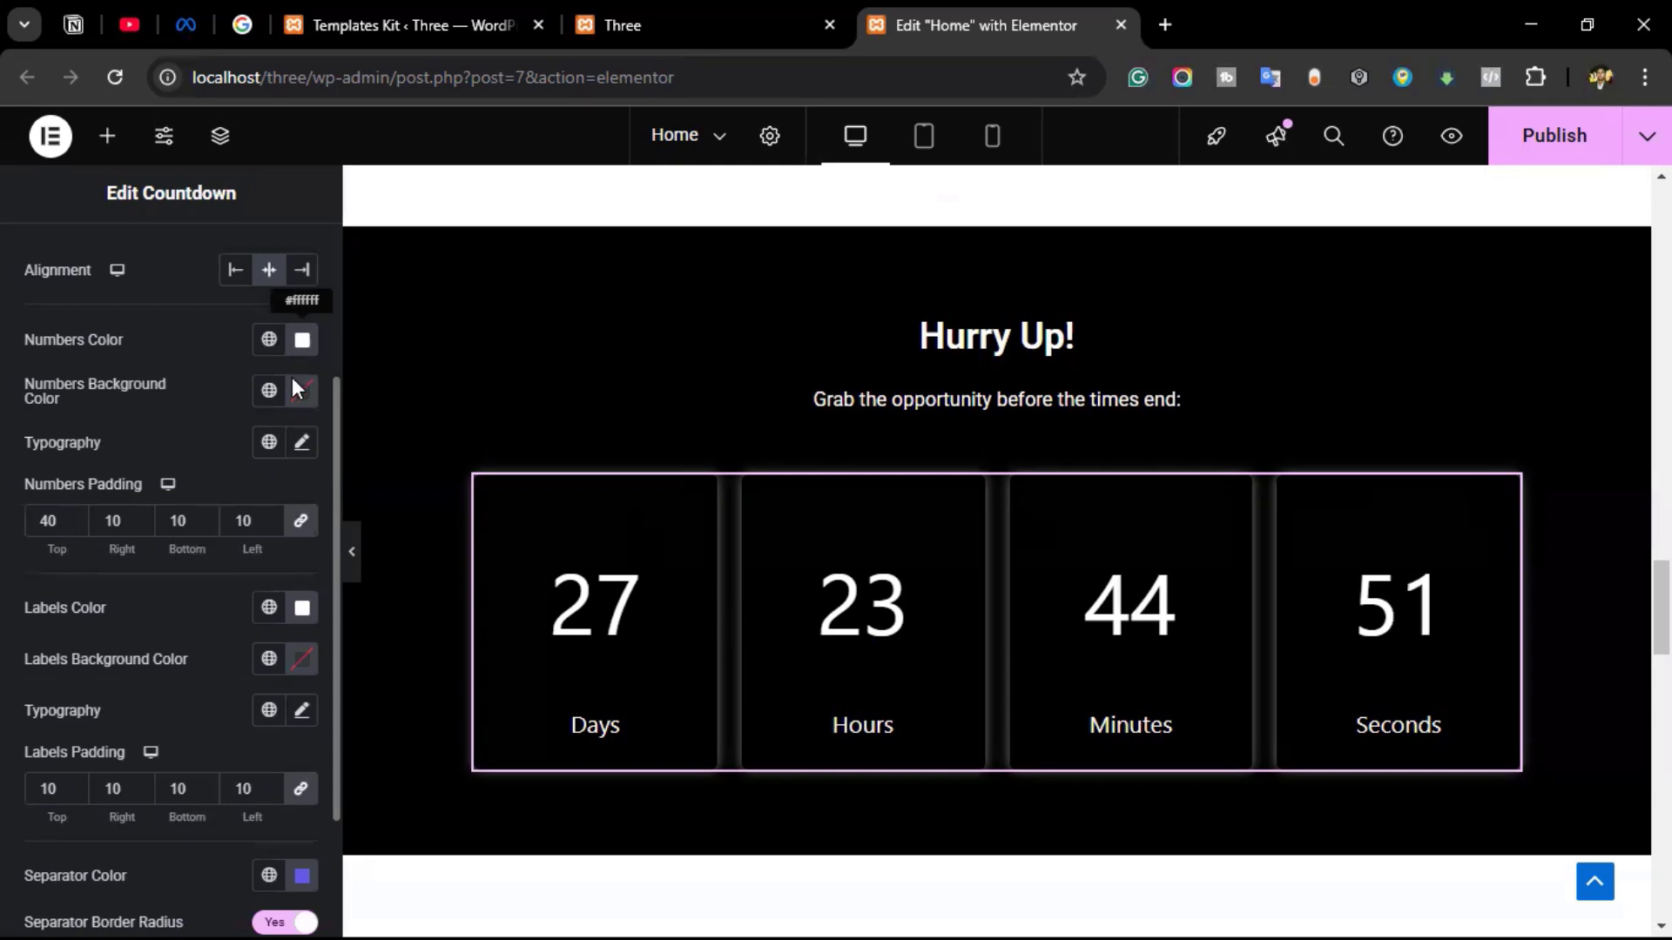
pyautogui.click(300, 444)
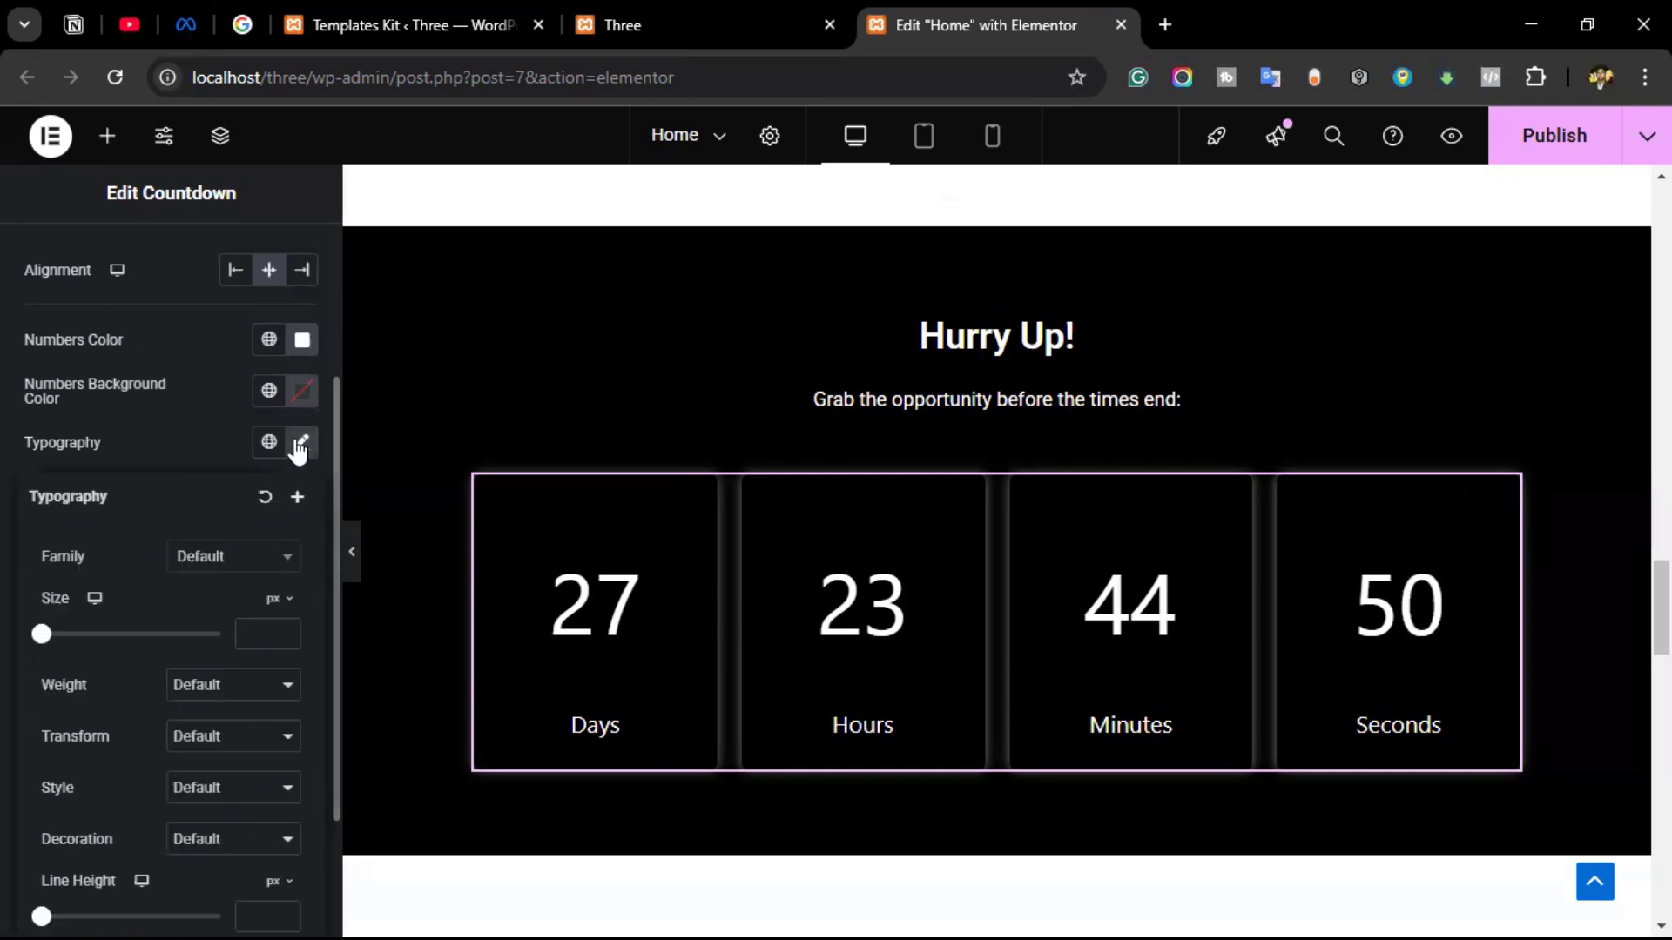
pyautogui.click(253, 559)
pyautogui.write('inter')
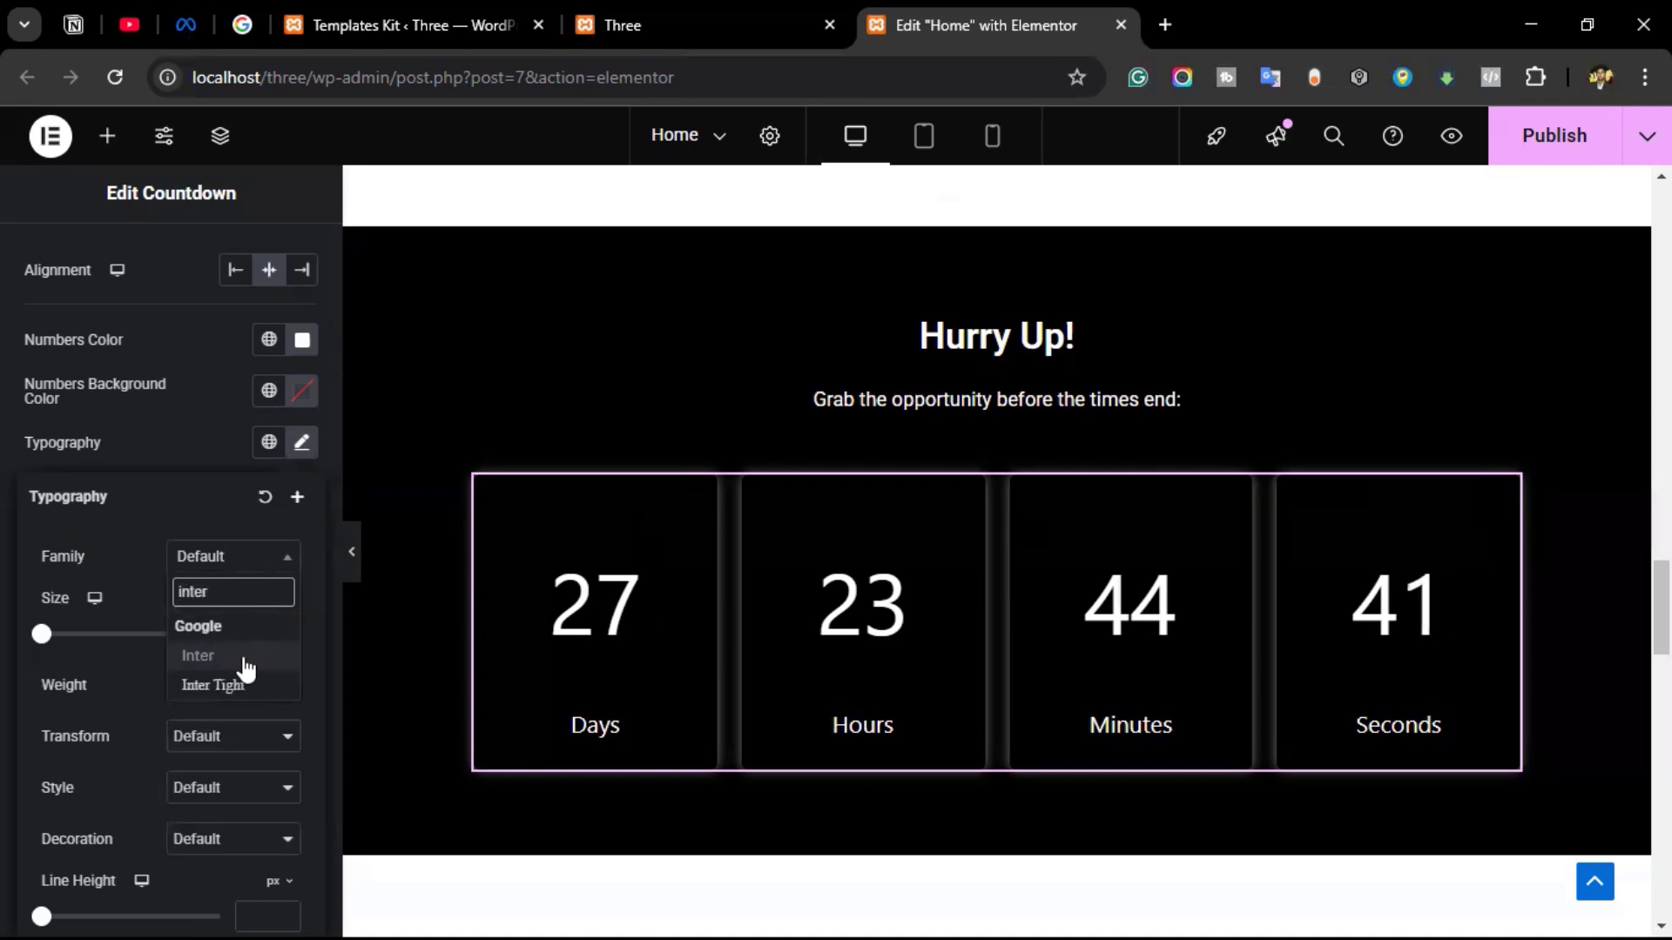
pyautogui.click(244, 659)
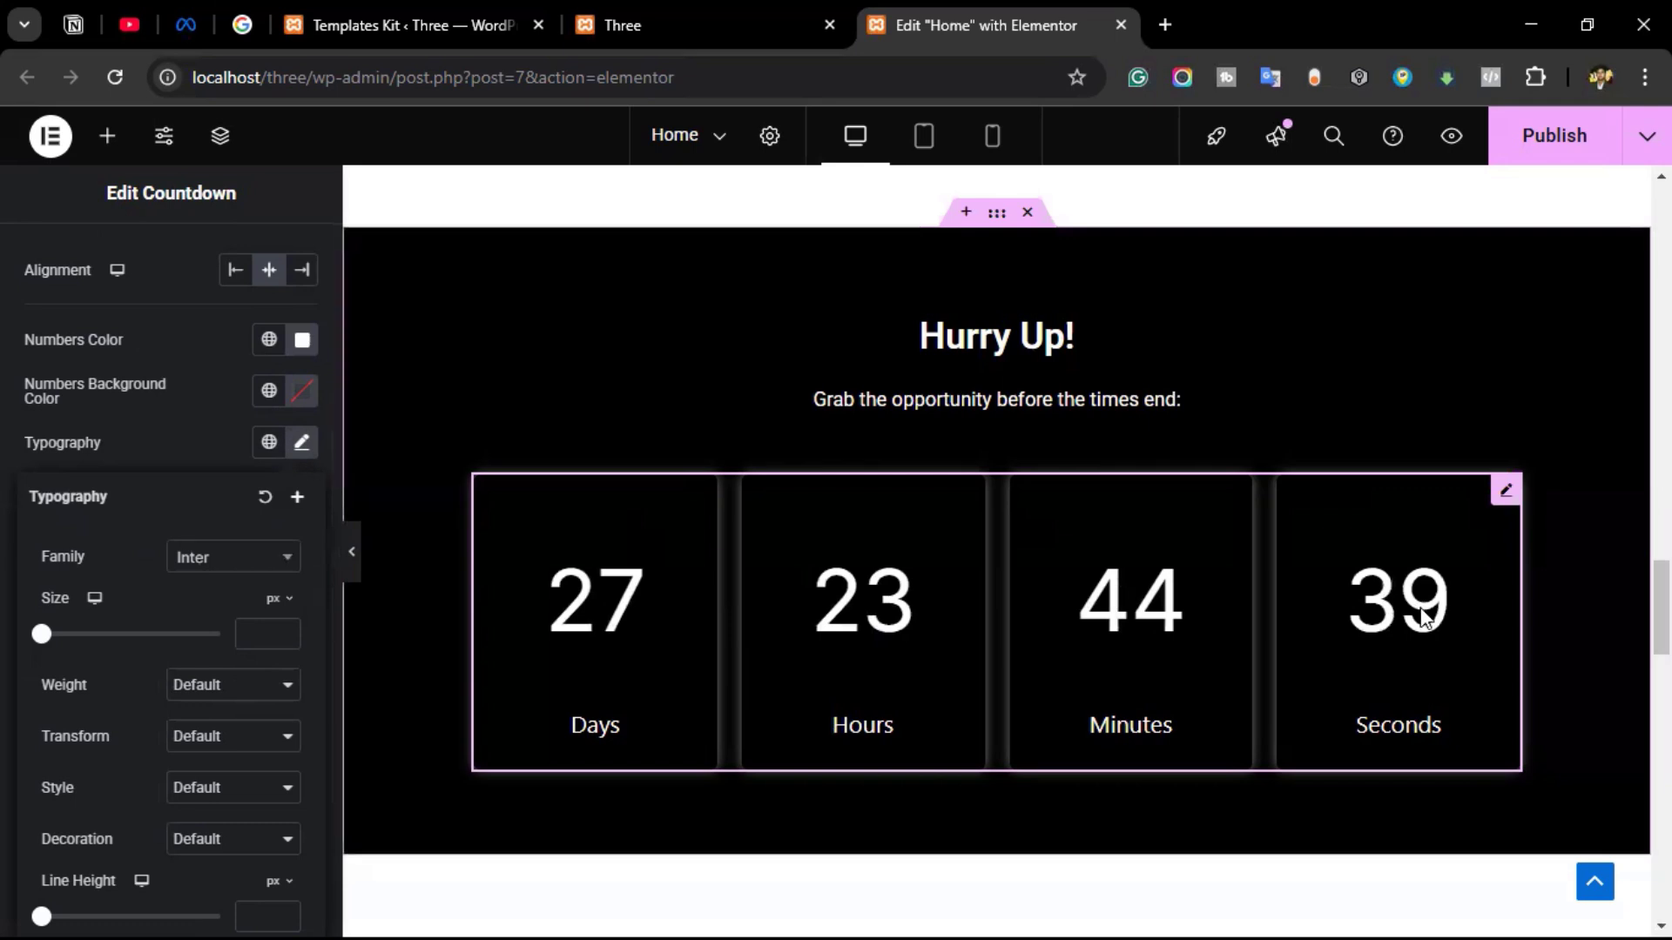
pyautogui.click(252, 697)
pyautogui.click(229, 486)
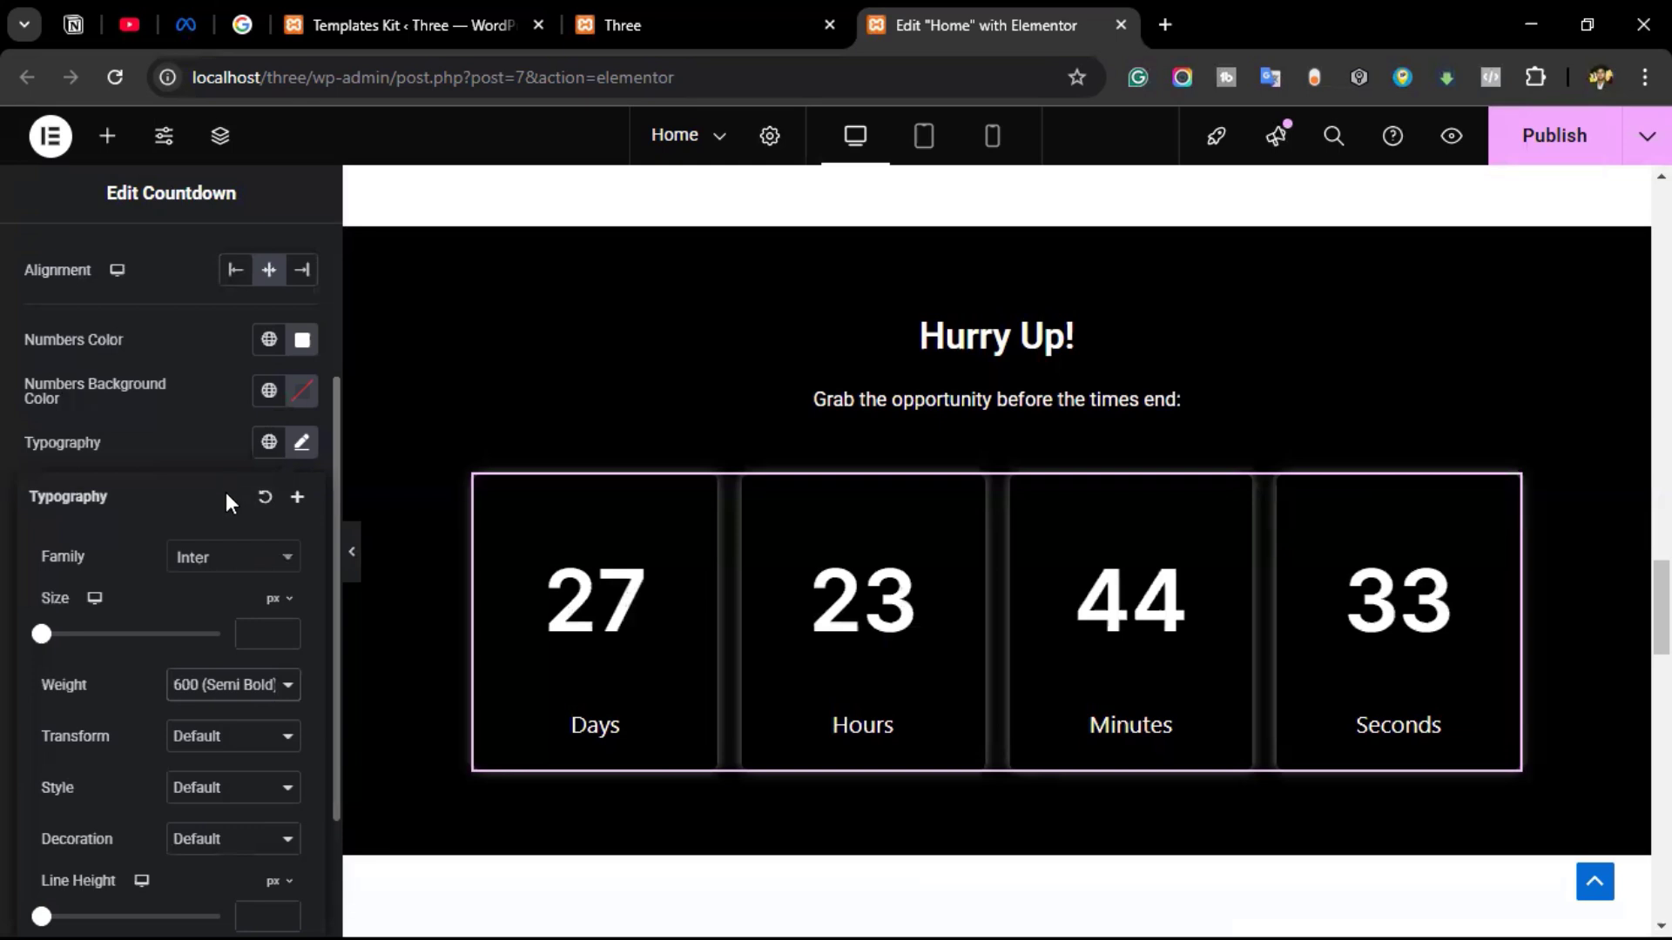
pyautogui.click(4, 482)
# Set the countdown labels' typography to the Inter font family with weight 600 (Semi Bold).
pyautogui.scroll(-3, 10, 496)
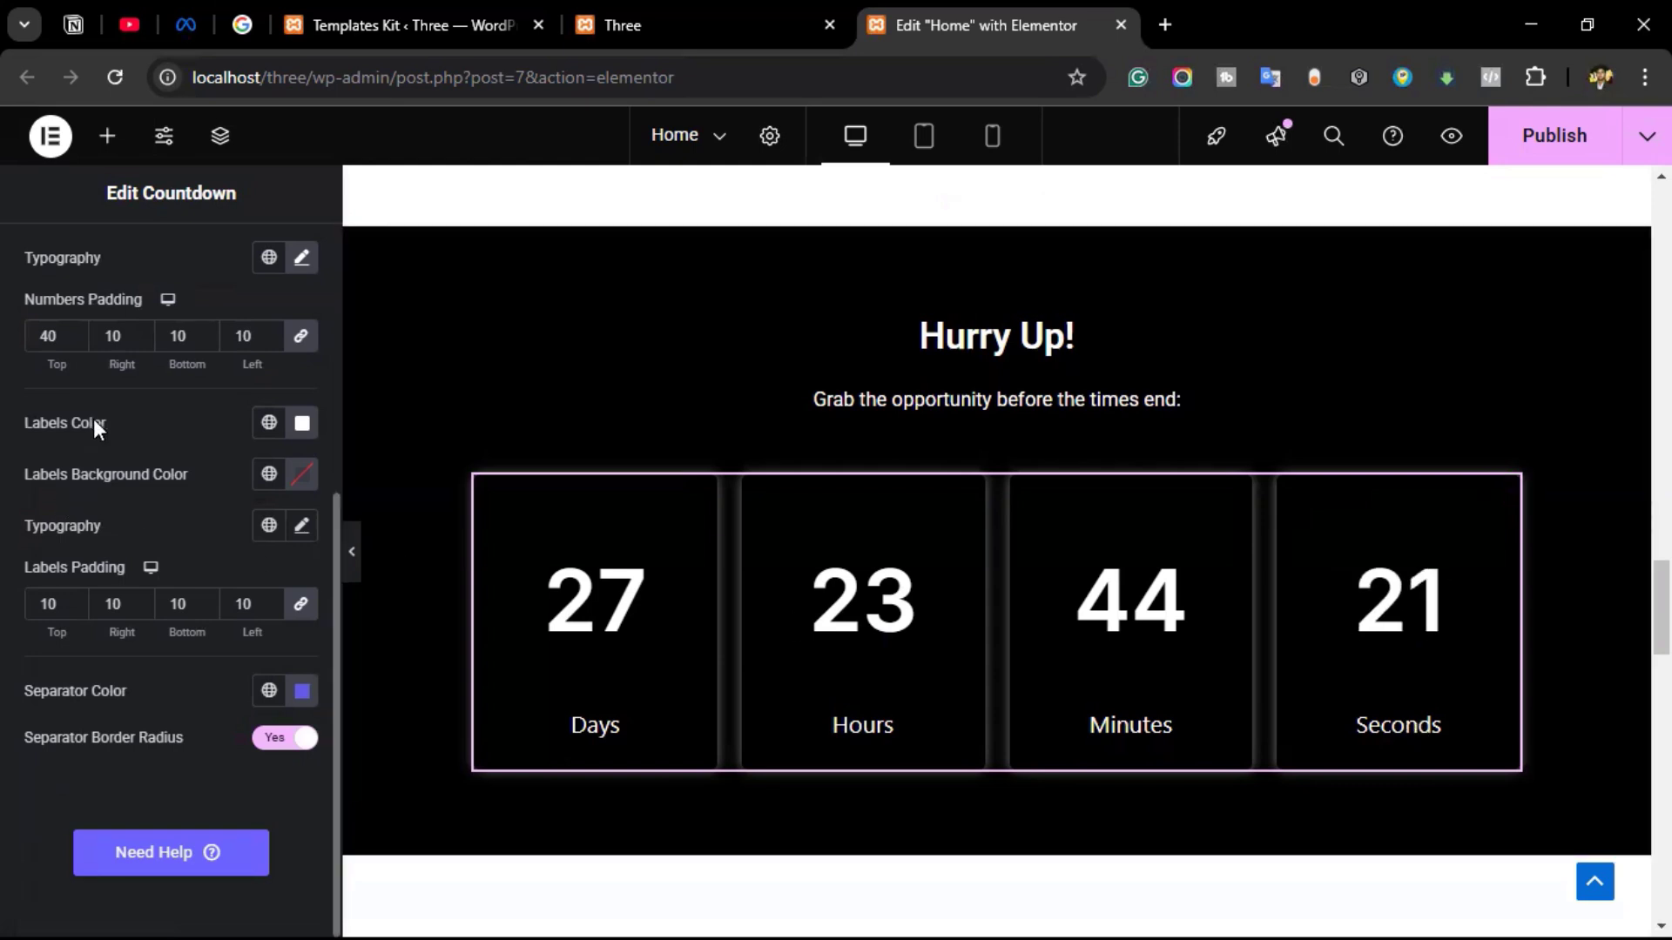
pyautogui.click(305, 528)
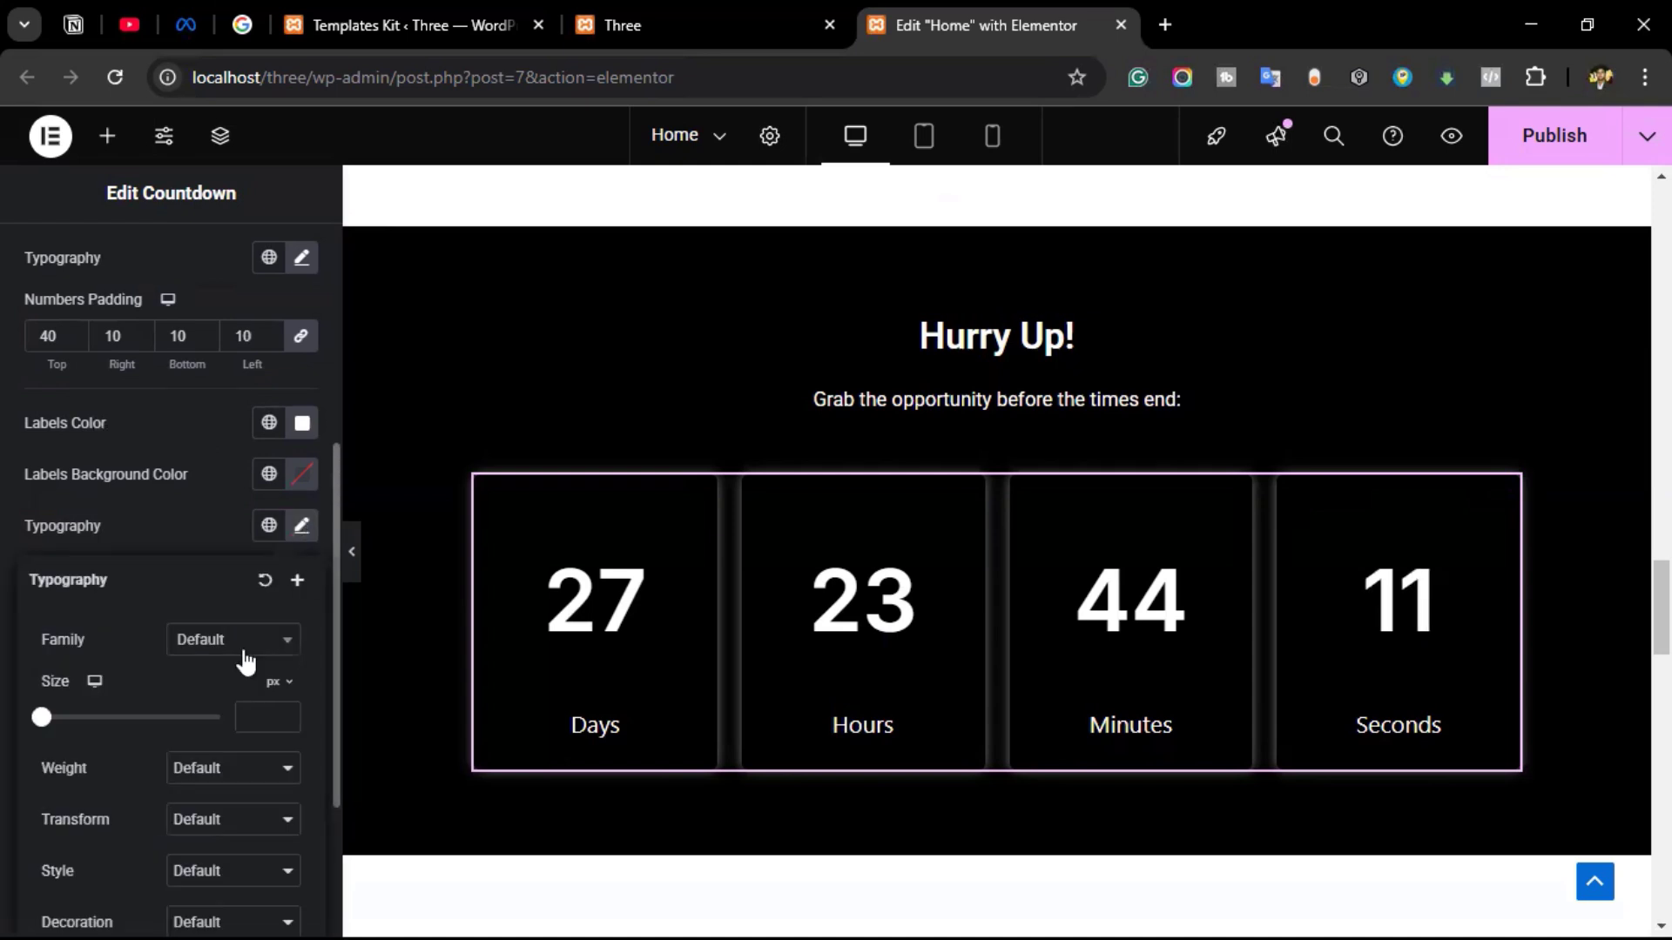
pyautogui.click(239, 641)
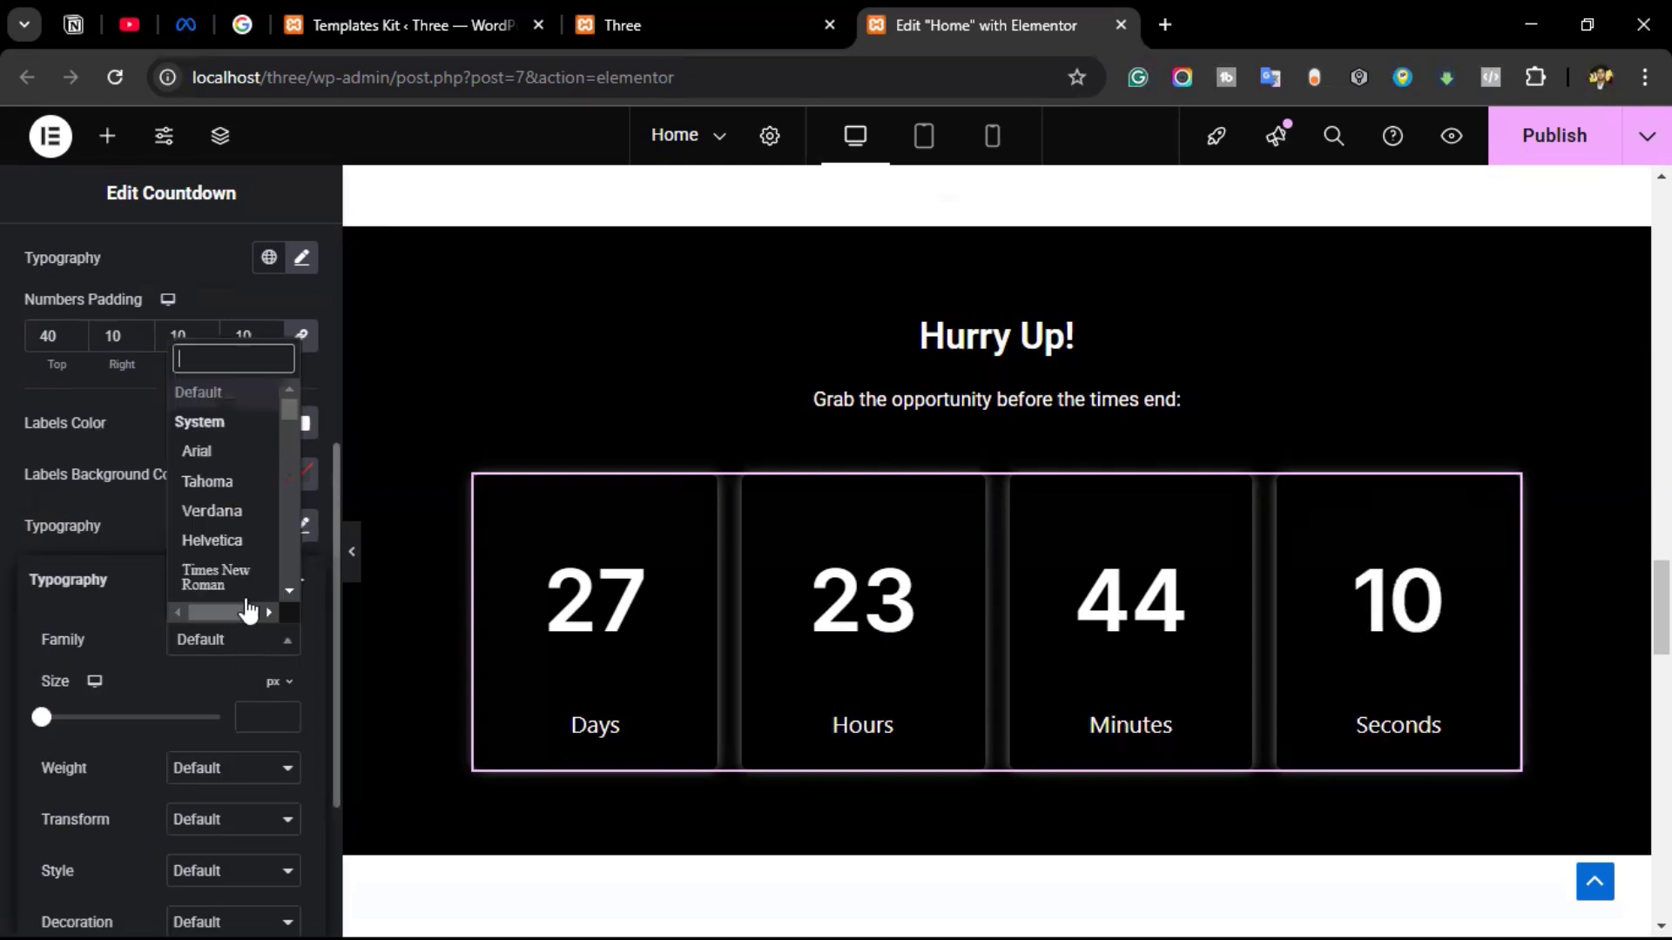
pyautogui.write('inter')
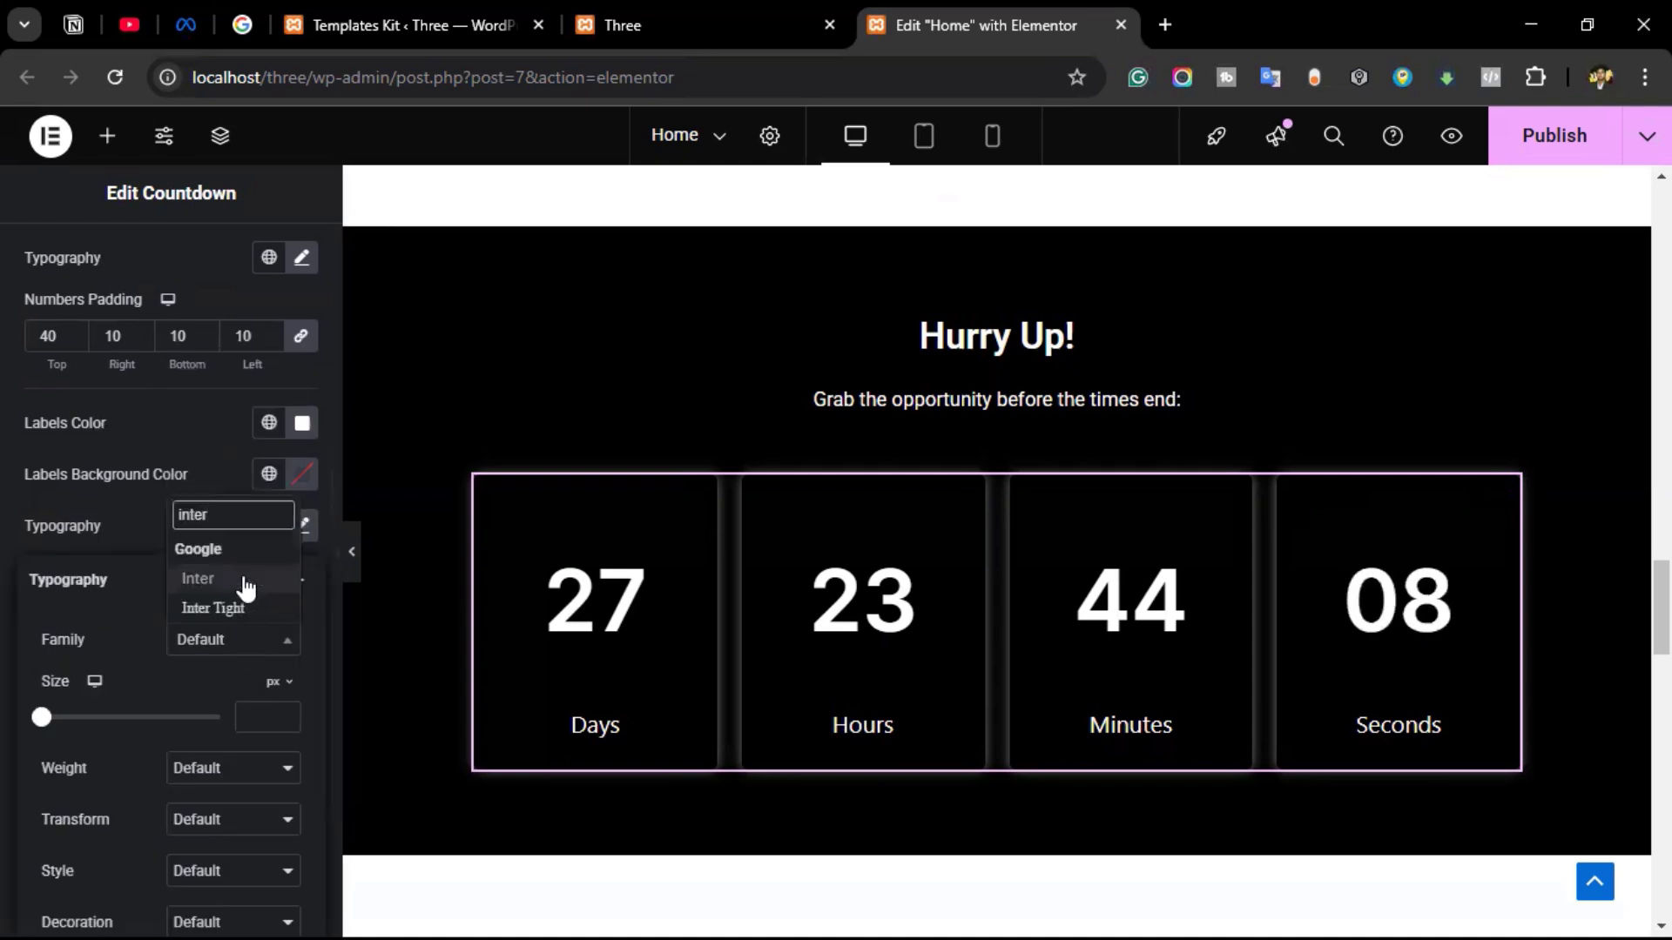
pyautogui.click(246, 585)
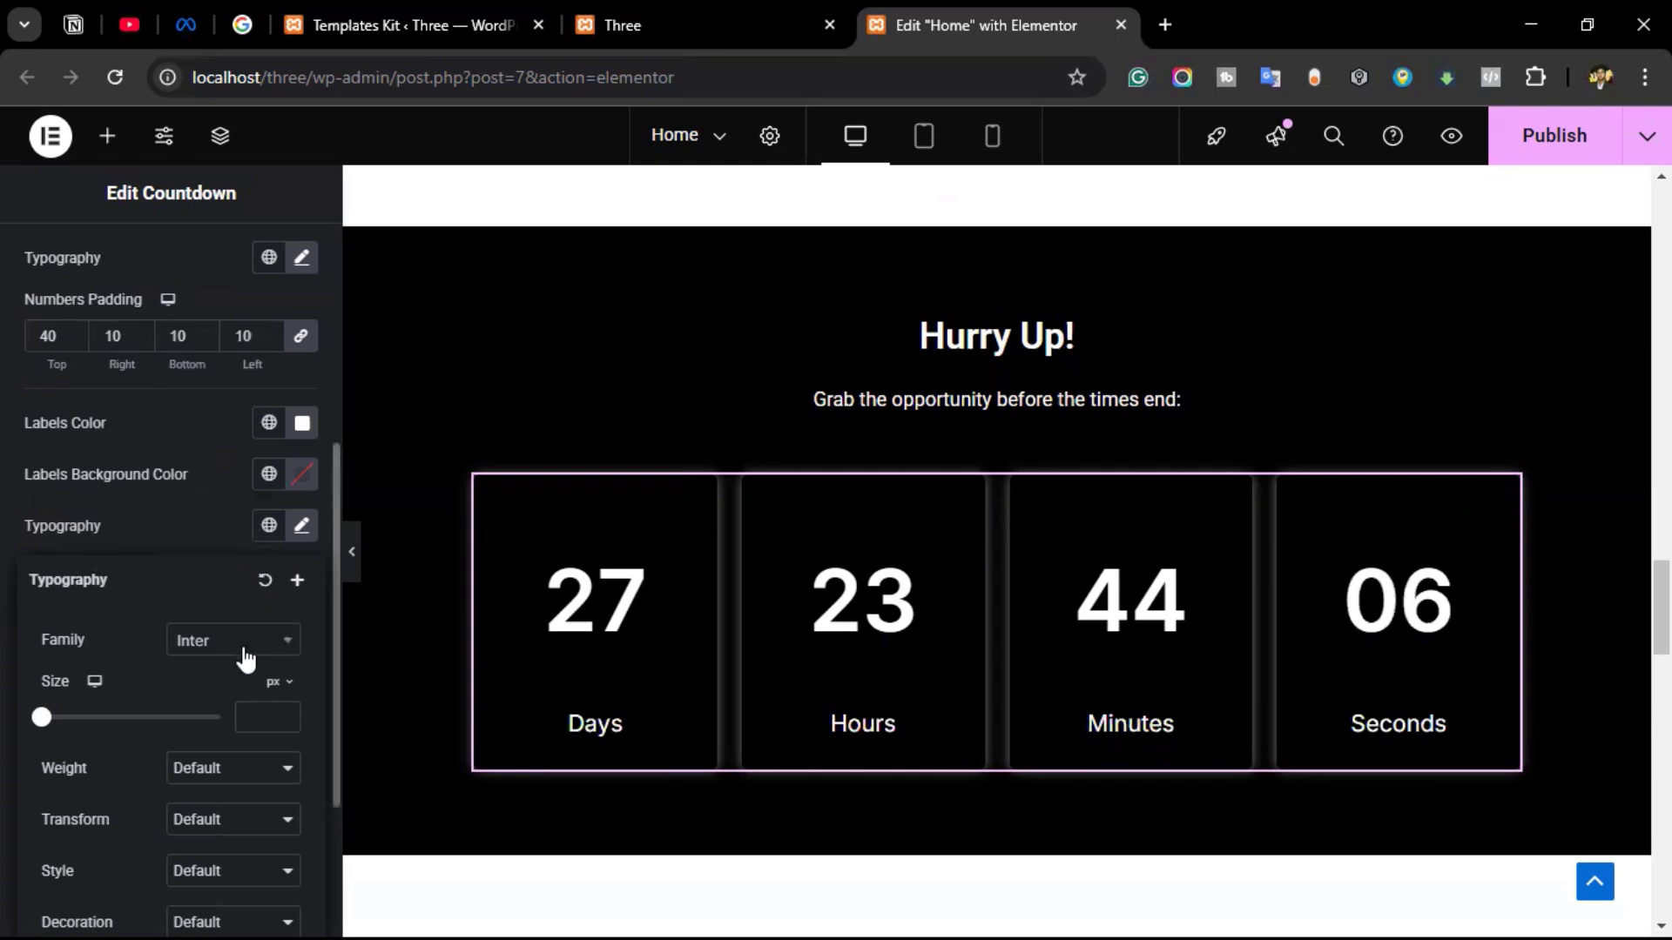
pyautogui.scroll(-3, 244, 568)
pyautogui.click(242, 522)
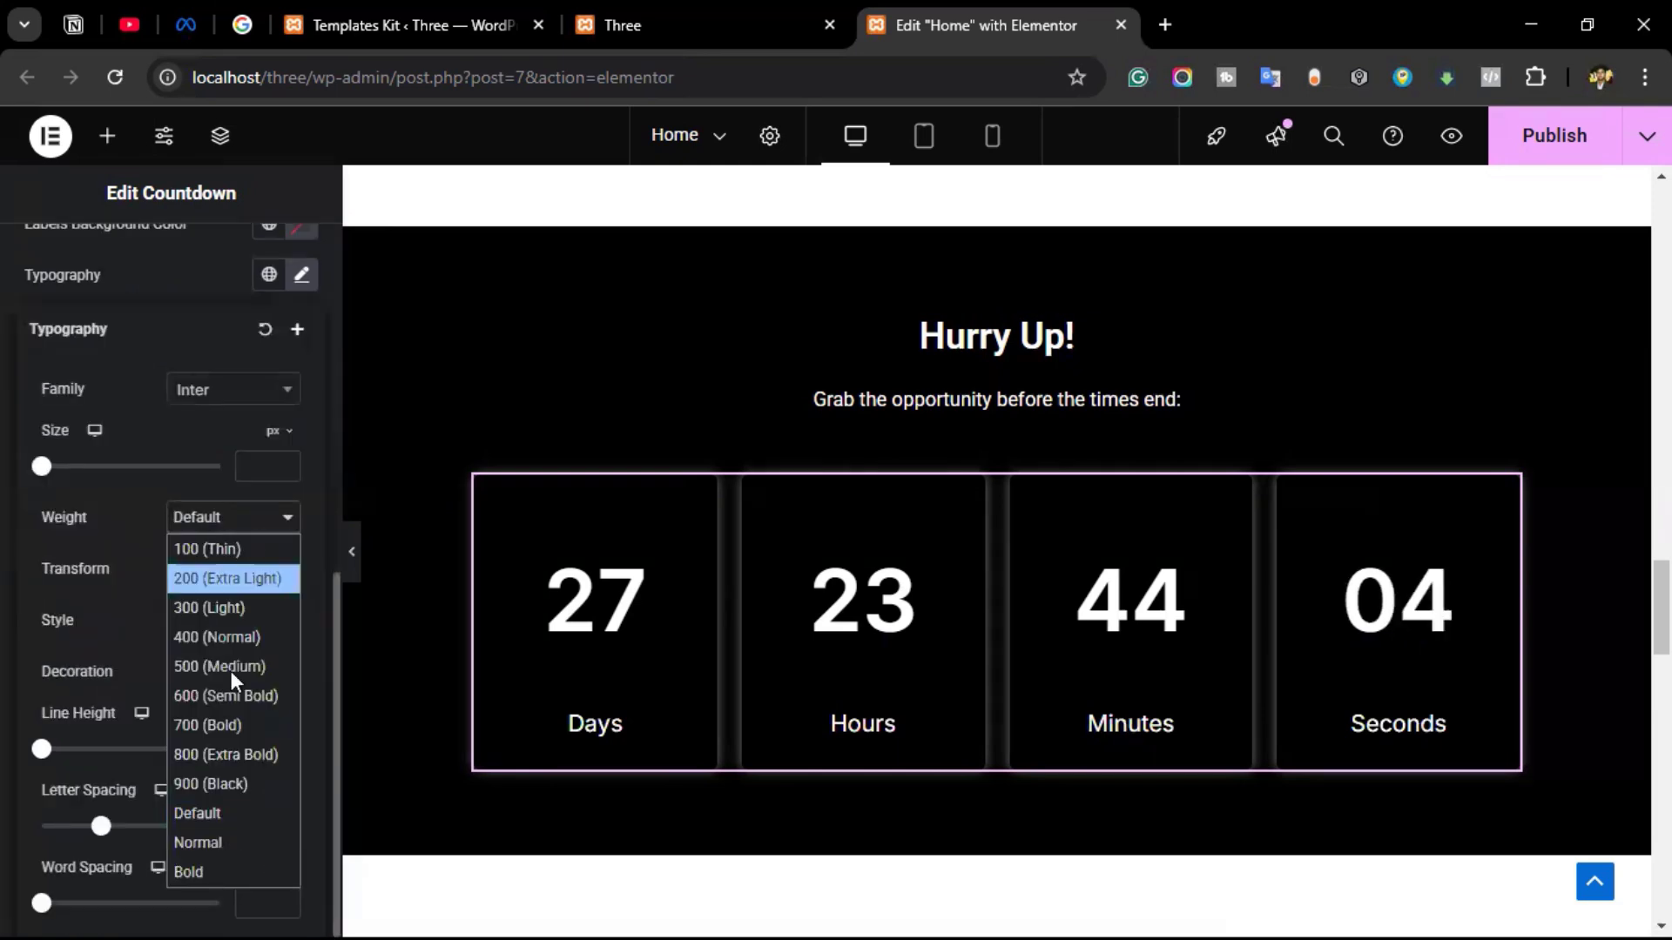
pyautogui.click(235, 695)
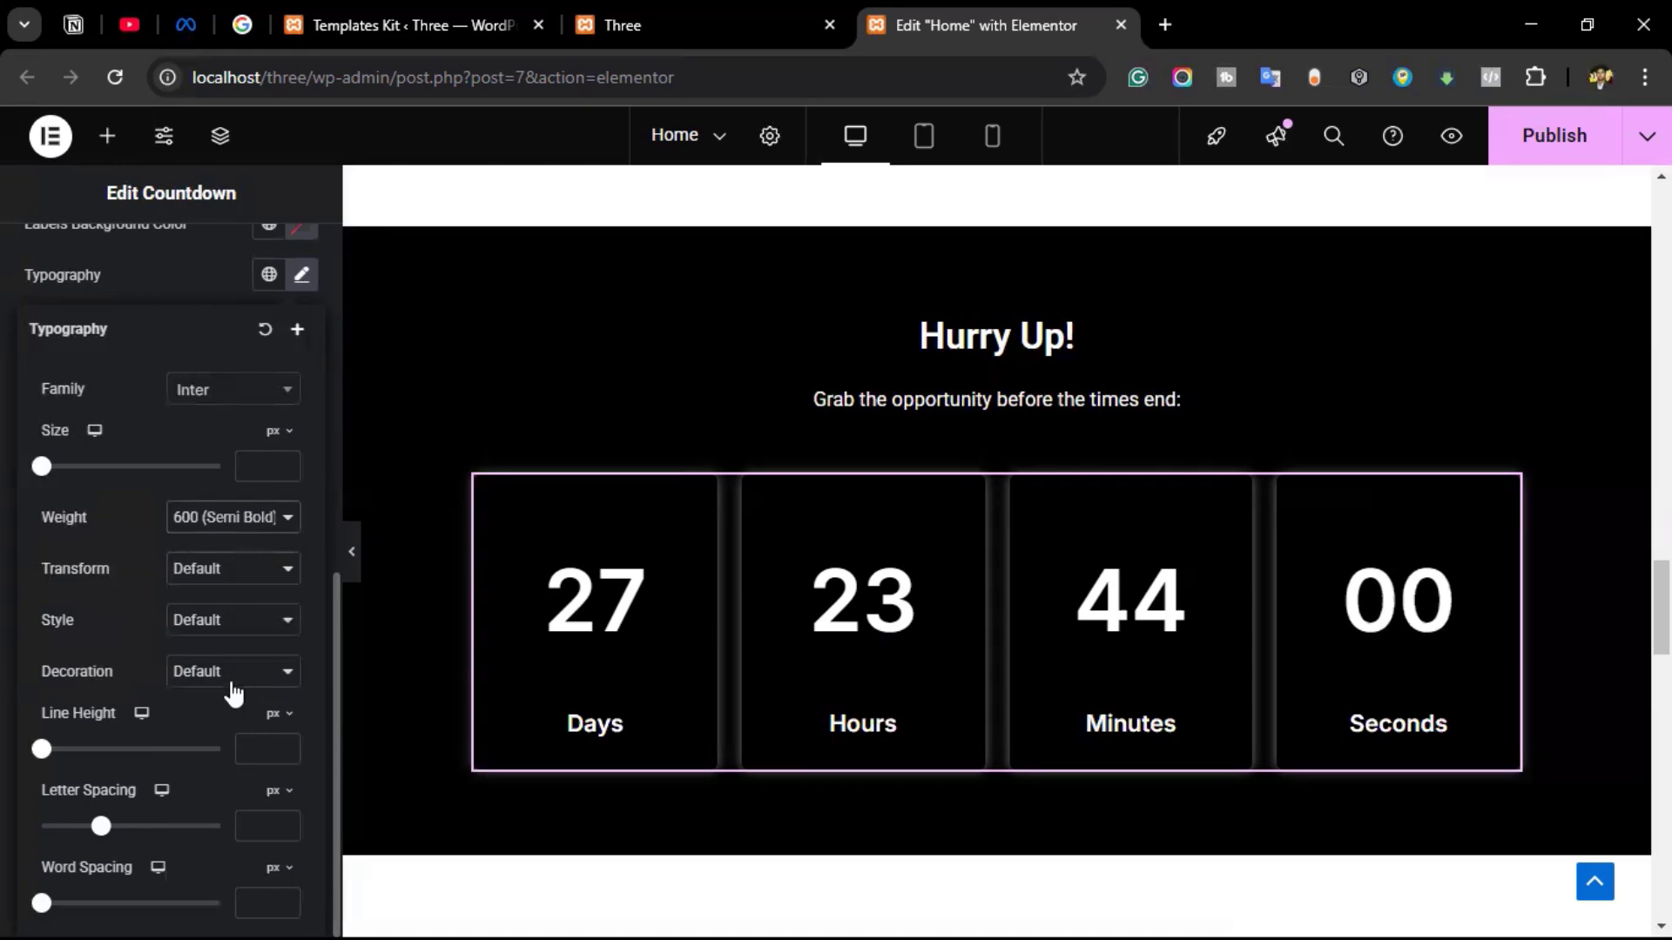
# Publish the home page and review the Hurry Up! countdown section on the live site.
pyautogui.click(1550, 164)
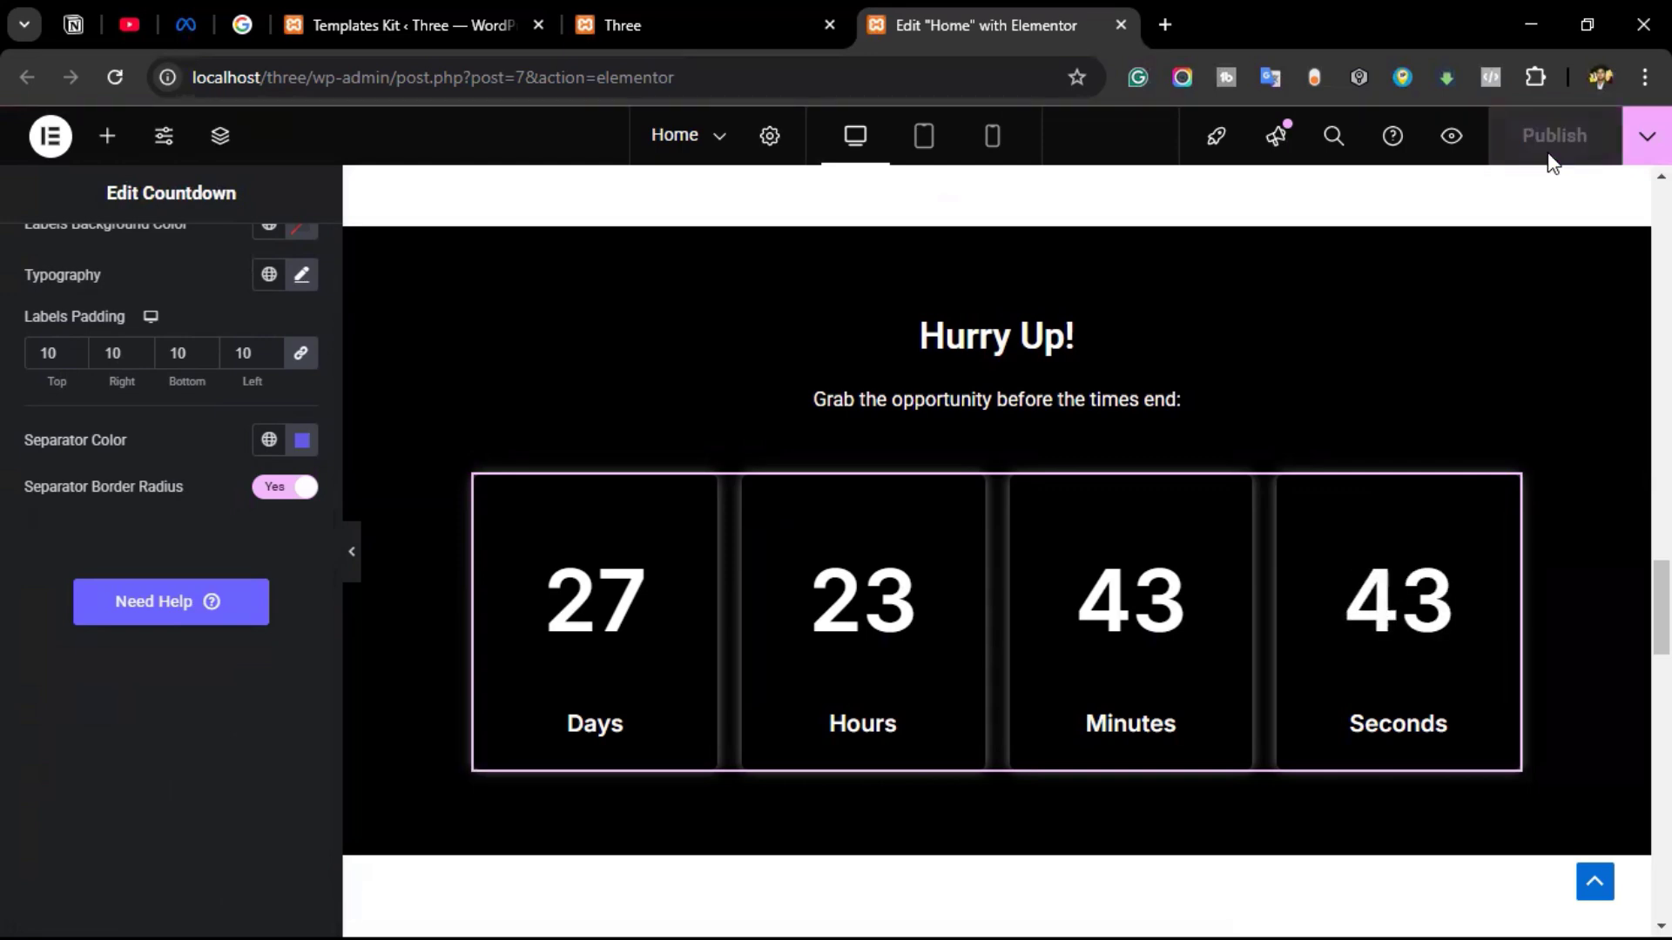
pyautogui.click(697, 21)
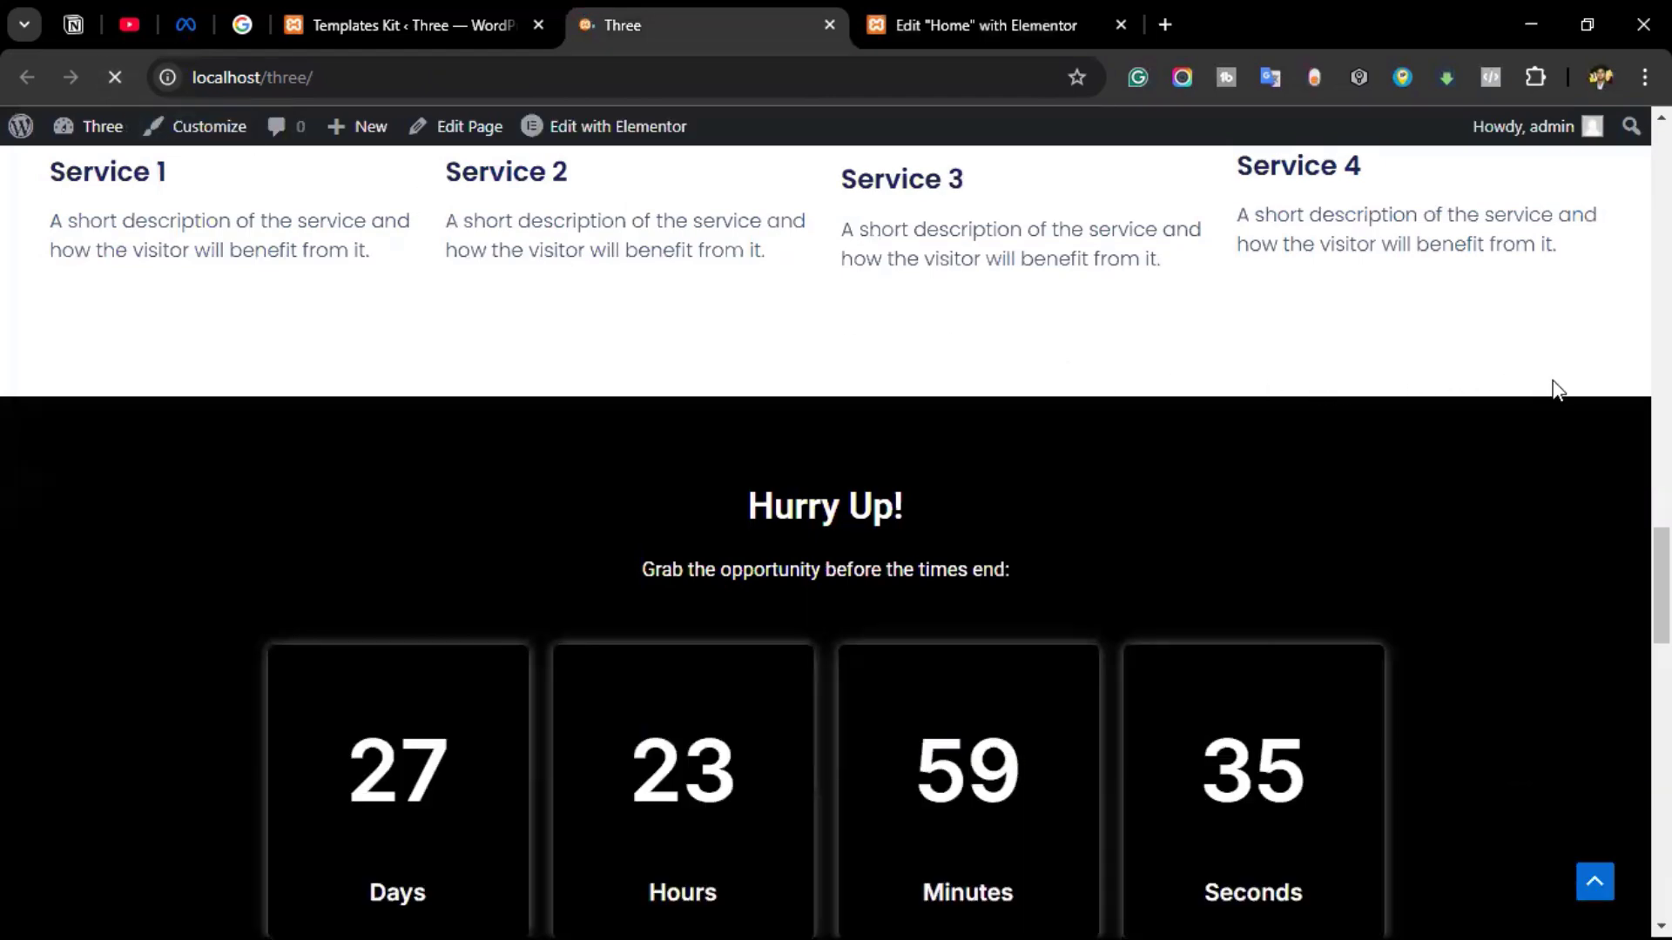
pyautogui.scroll(-7, 1607, 471)
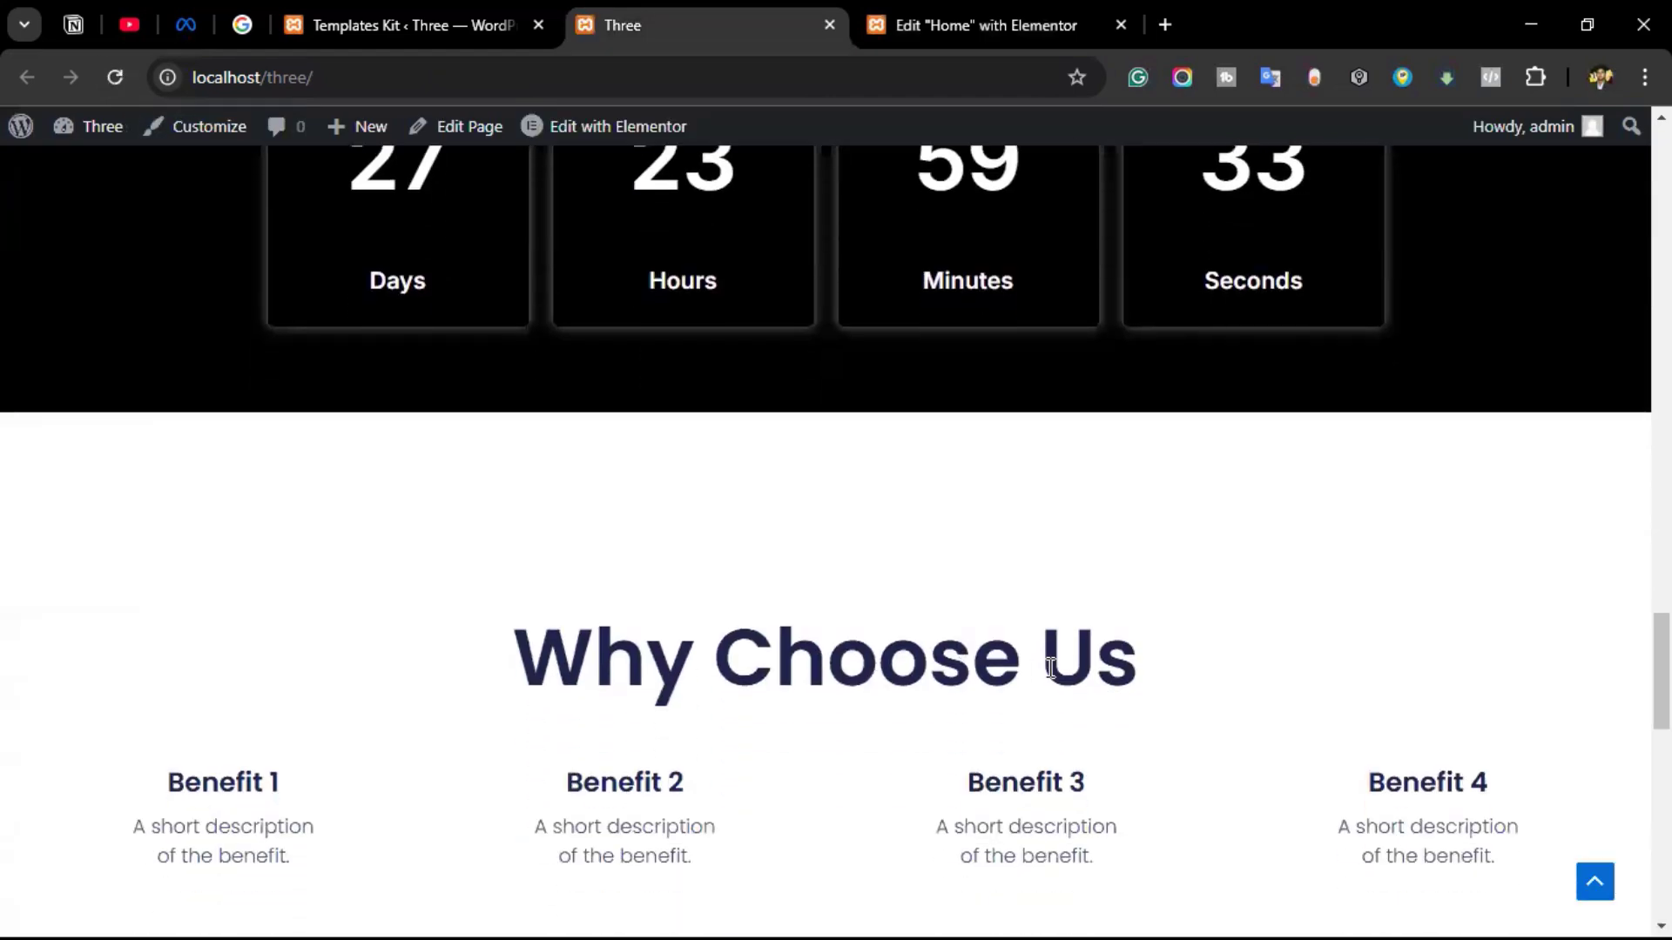
pyautogui.scroll(4, 1601, 694)
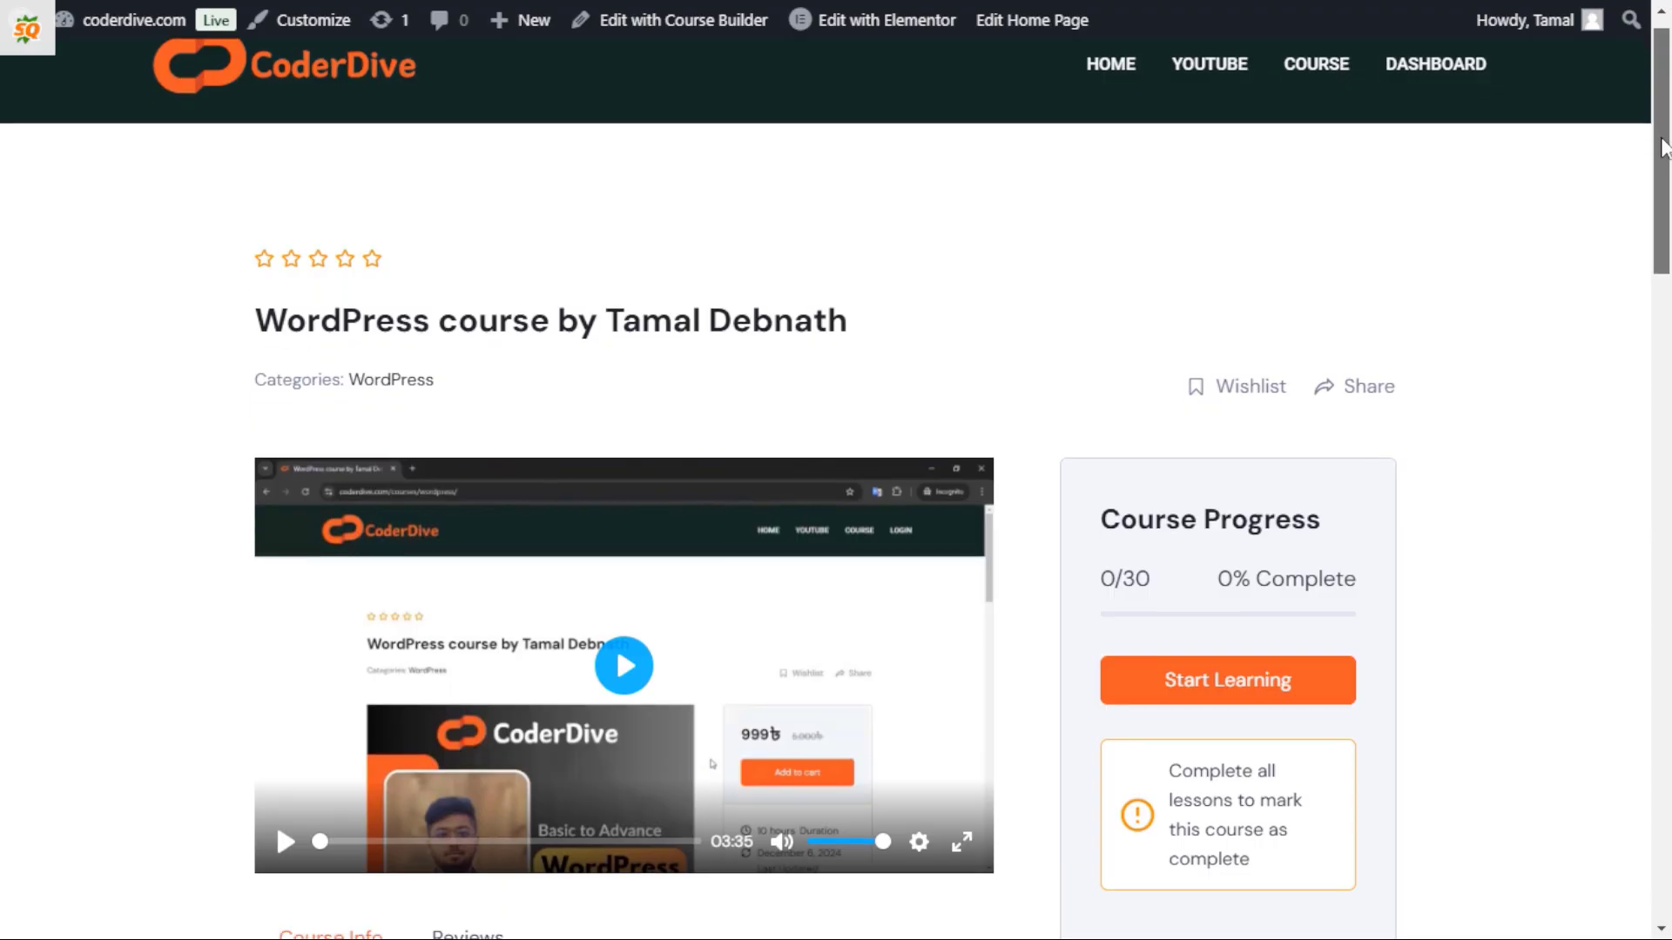
pyautogui.scroll(-3, 1669, 218)
pyautogui.moveTo(1670, 218); pyautogui.dragTo(1669, 663)
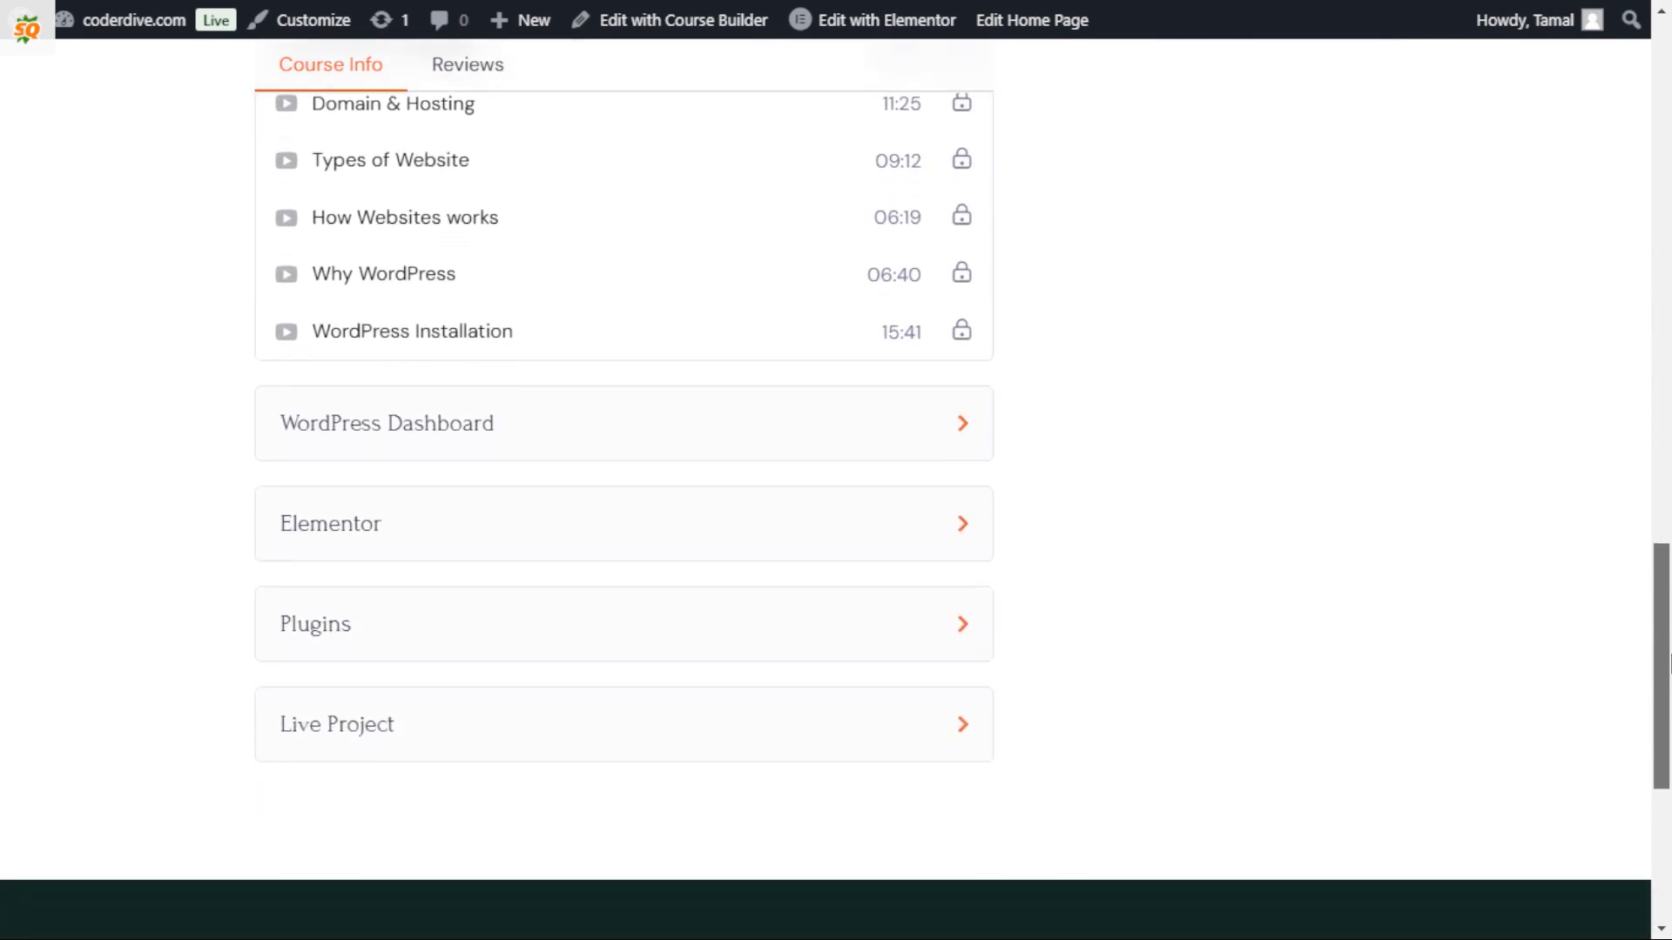